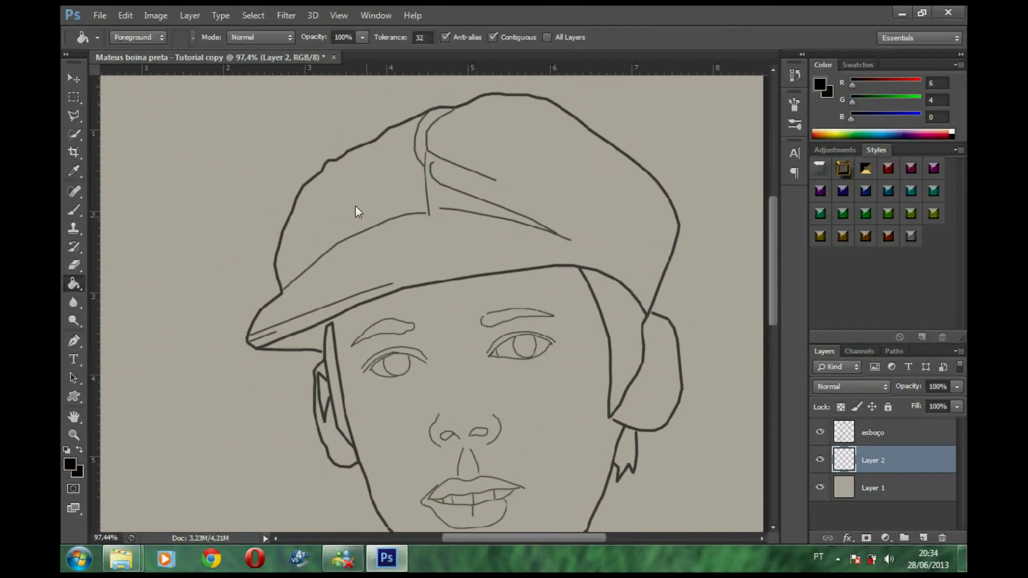
Outline the flat cap and its brim in black, then fill the cap solid black.
drag(464, 136, 634, 416)
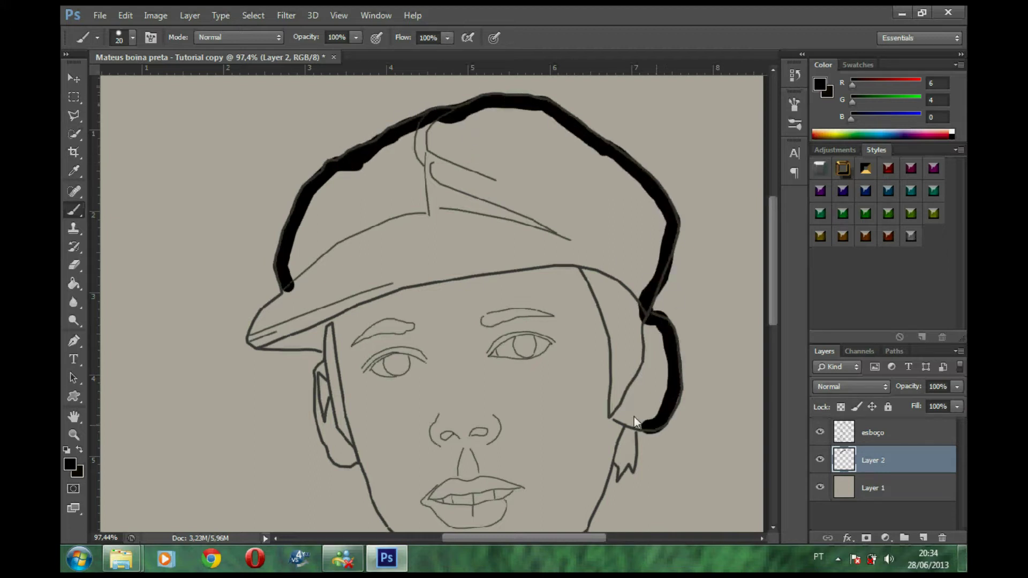
mouse_move(320, 323)
mouse_down()
mouse_move(464, 259)
mouse_move(583, 252)
mouse_up()
key(g)
click(321, 242)
With a smaller black brush, extend the outline down the left shoulder.
key(b)
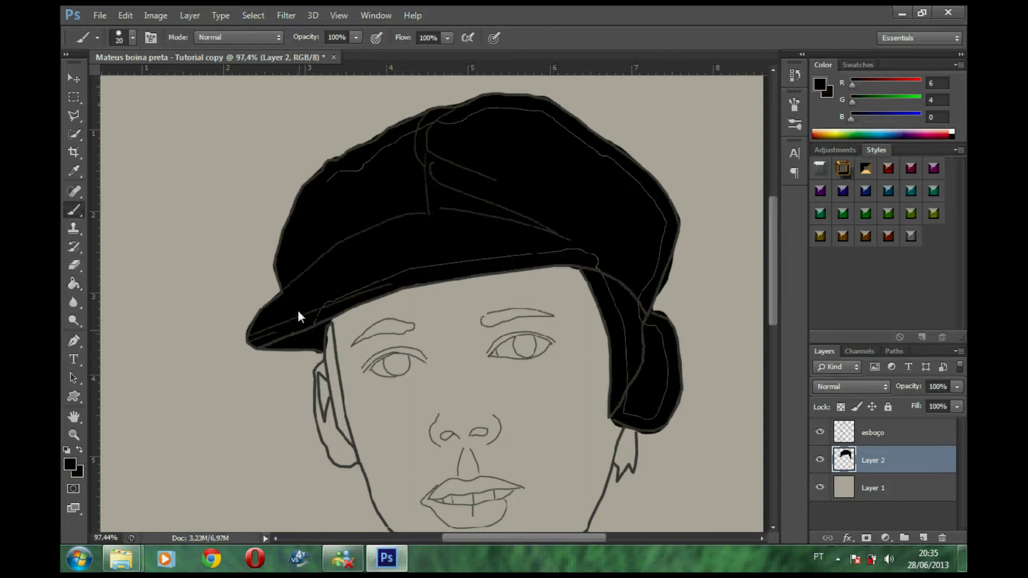
key(bracketleft)
scroll(529, 284, down, 5)
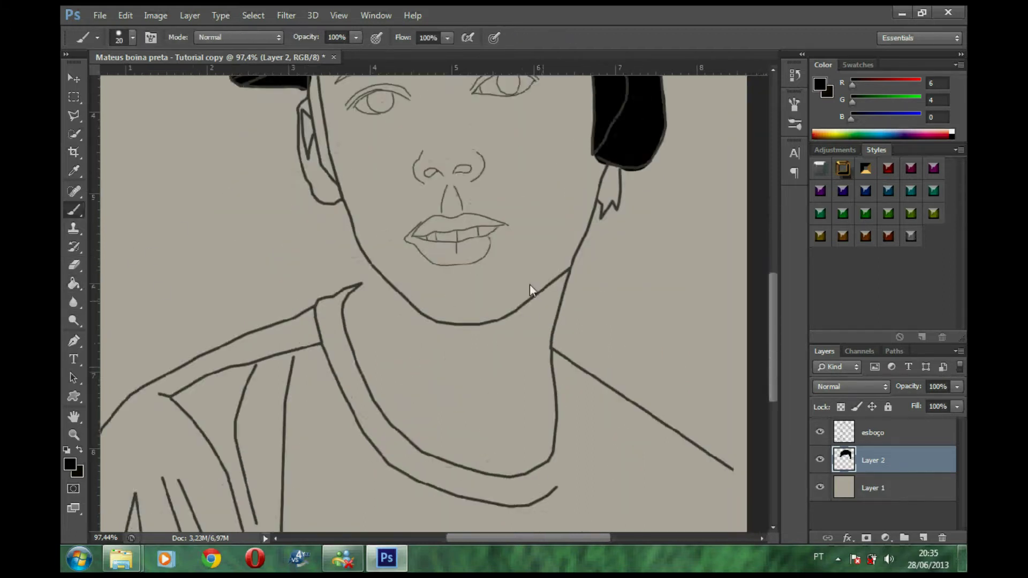
drag(418, 130, 401, 132)
scroll(452, 282, down, 2)
scroll(453, 282, left, 1)
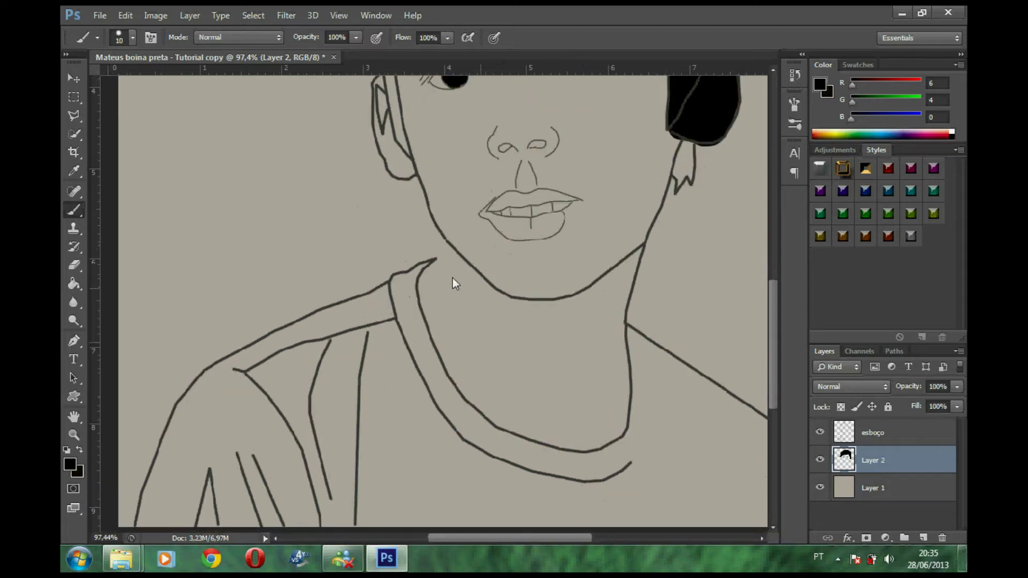
shift+click(238, 355)
scroll(258, 355, down, 1)
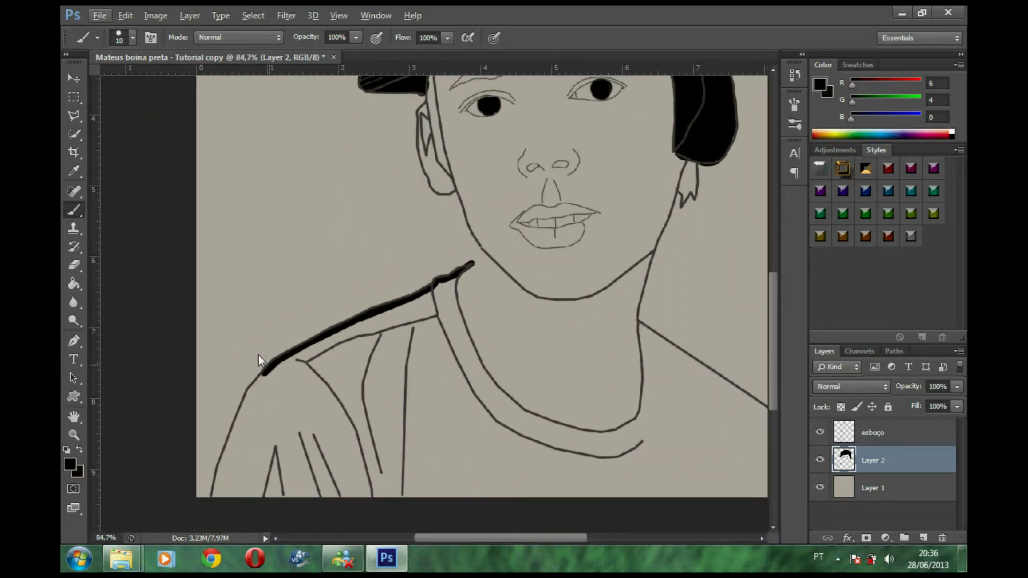
Trace the shirt collar and right shoulder in black, then fill the shirt solid black.
drag(451, 301, 594, 423)
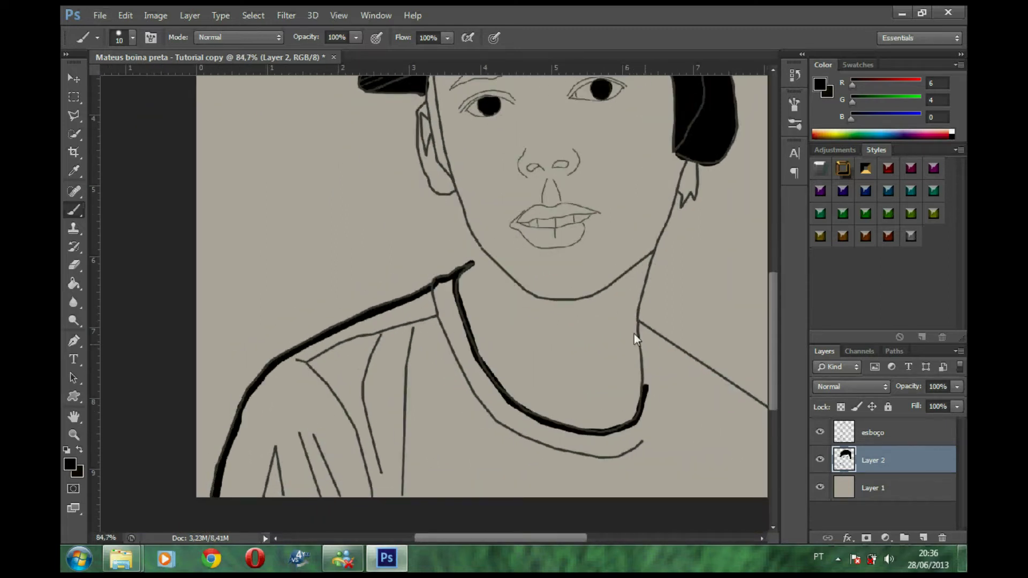
scroll(635, 339, right, 2)
drag(625, 359, 691, 396)
click(74, 284)
click(124, 428)
key(b)
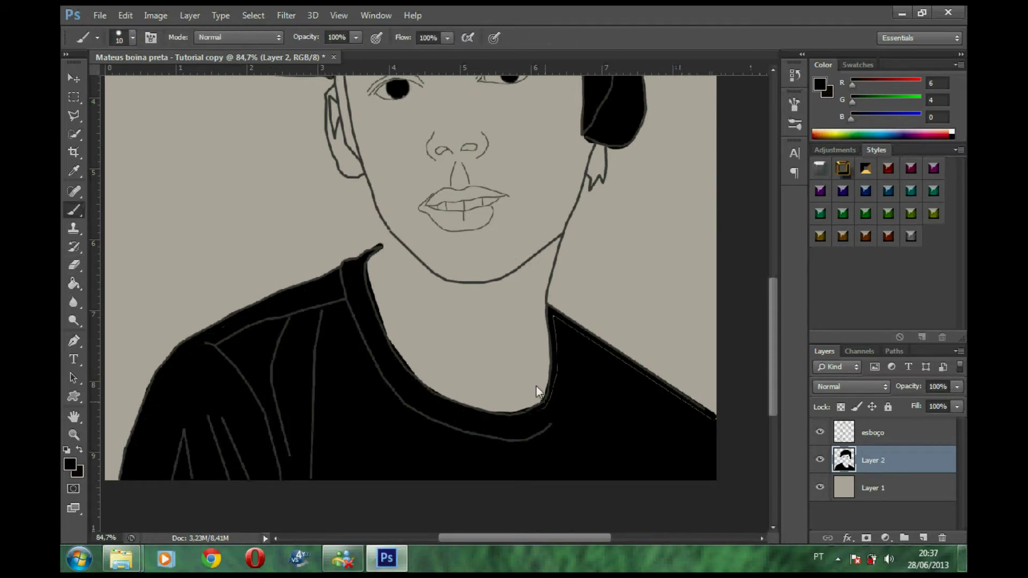
scroll(569, 388, up, 3)
Paint the lips reddish-brown and erase the overspill at the lip corner at full eraser opacity.
click(69, 465)
click(689, 222)
click(863, 119)
drag(422, 305, 446, 288)
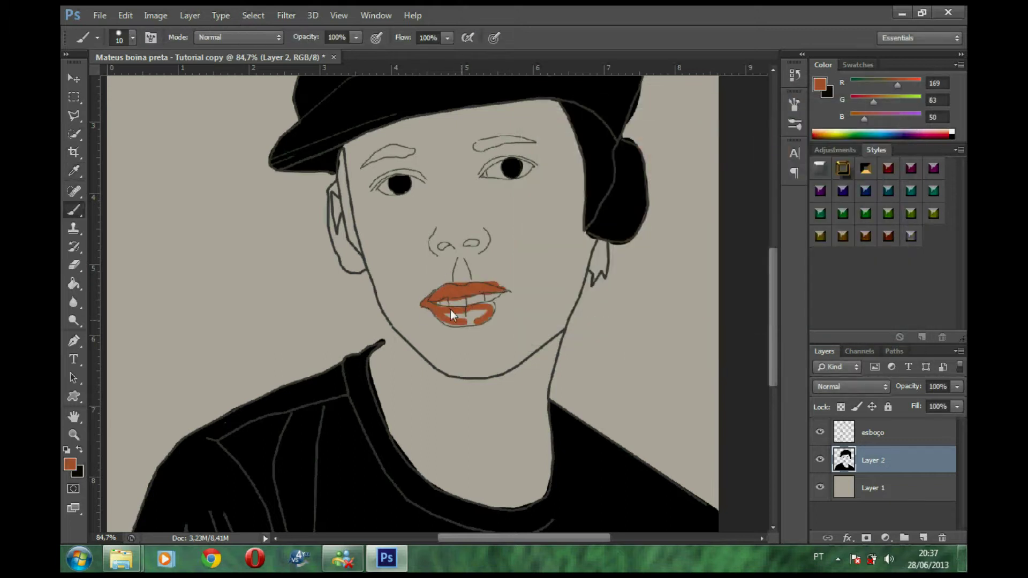
scroll(471, 302, down, 1)
scroll(446, 300, up, 3)
key(e)
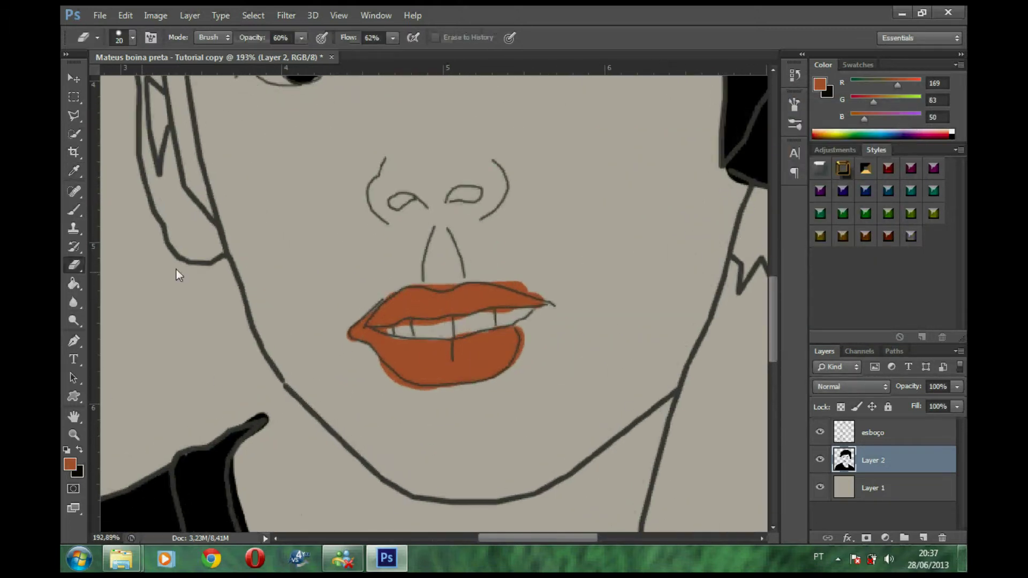
key(0)
key(shift+0)
drag(500, 287, 538, 294)
Sample a beige from the picture and paint the teeth a darker greyish beige.
key(i)
click(444, 320)
key(b)
key(bracketleft)
key(bracketleft)
key(bracketleft)
alt+click(381, 318)
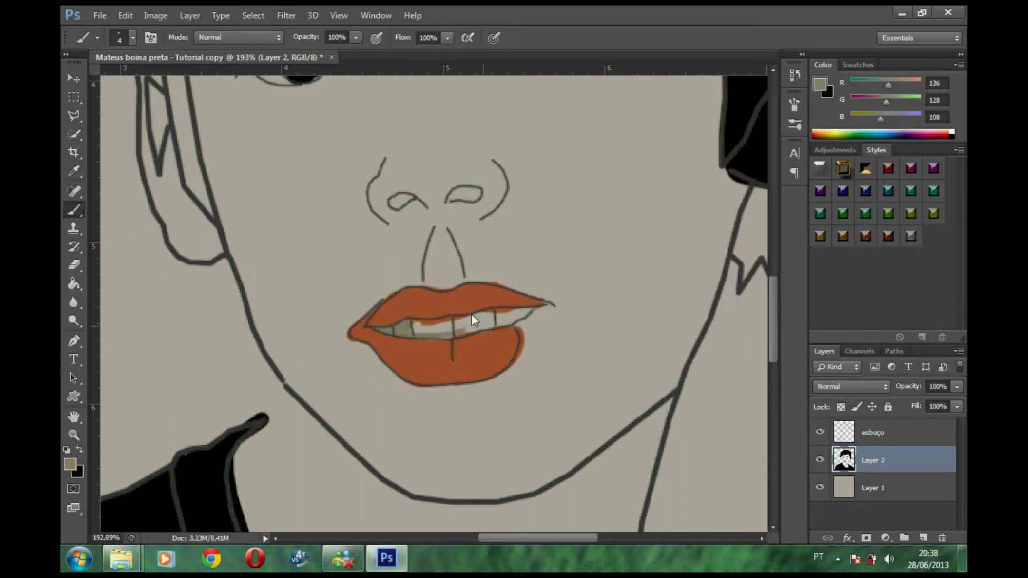
Switch to black and dab the nostrils dark.
scroll(403, 318, up, 2)
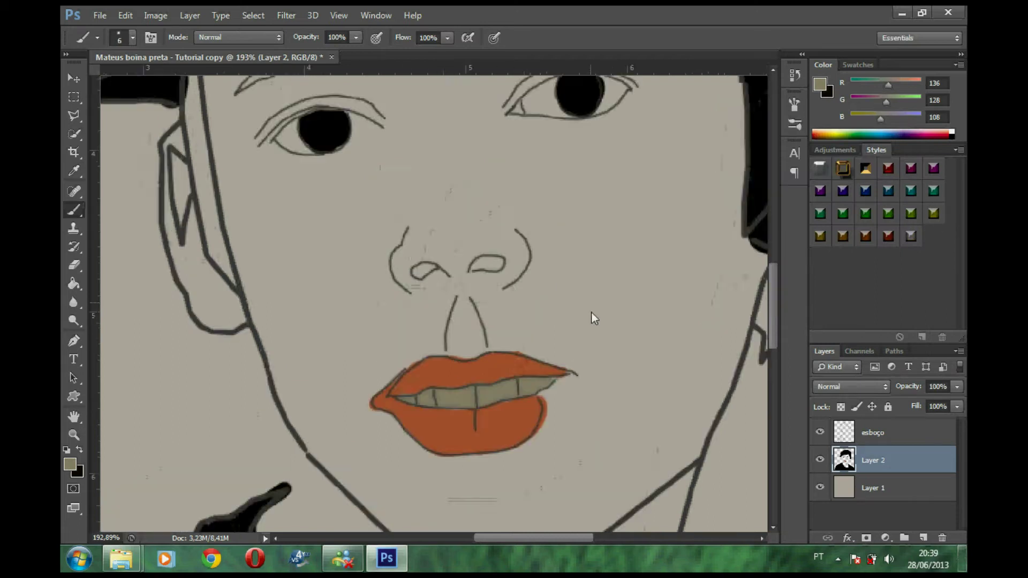
scroll(593, 317, up, 1)
key(x)
click(444, 309)
scroll(509, 294, down, 3)
scroll(488, 303, down, 3)
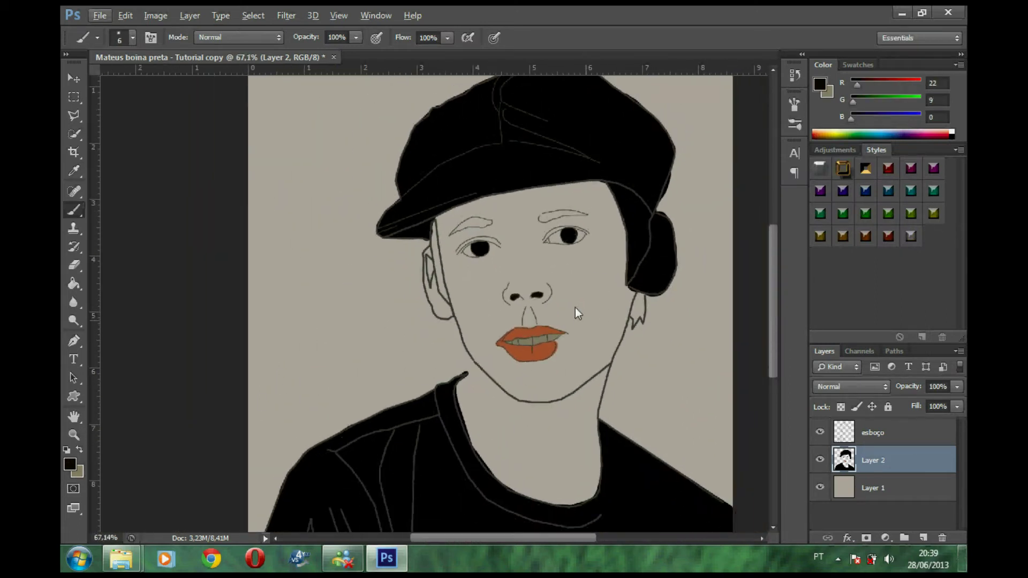
Paint the jaw, cheeks, forehead and neck in brown (116,81,8).
click(69, 464)
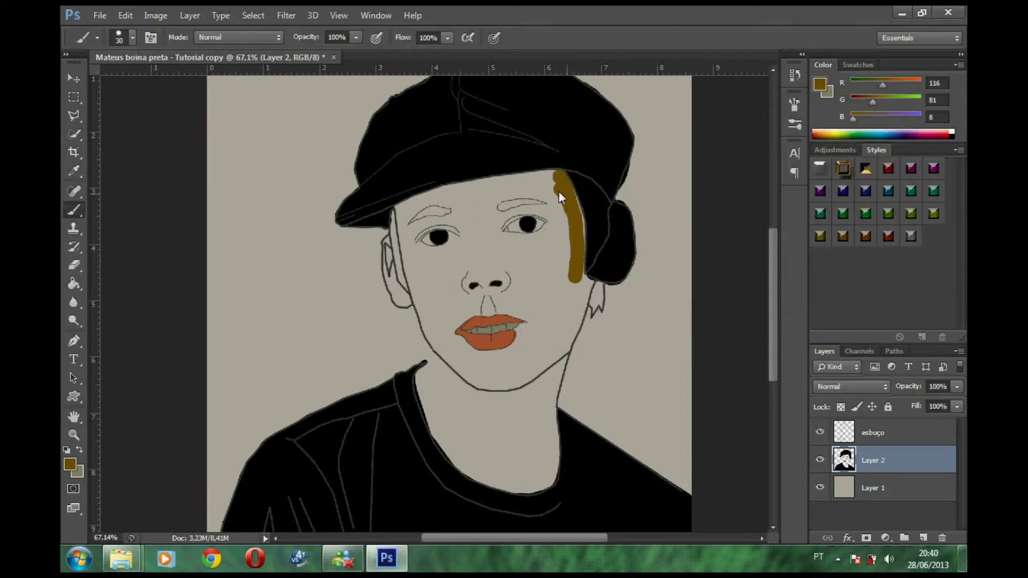
drag(573, 276, 504, 372)
mouse_move(571, 348)
mouse_down()
mouse_move(538, 168)
mouse_move(429, 185)
mouse_up()
drag(544, 201, 474, 204)
key(bracketright)
mouse_move(413, 301)
mouse_down()
mouse_move(481, 202)
mouse_move(548, 282)
mouse_up()
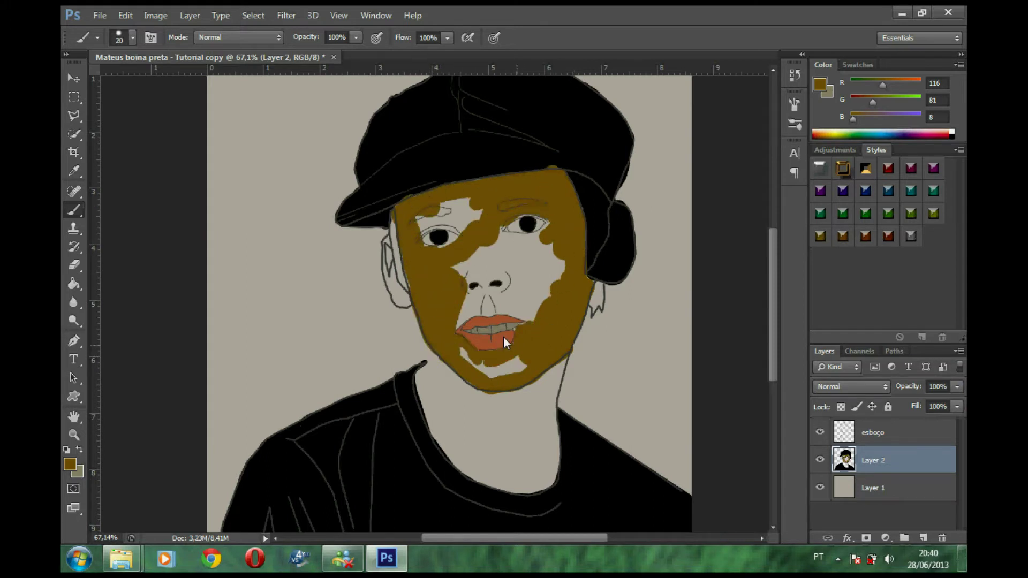
mouse_move(464, 457)
mouse_down()
mouse_move(539, 437)
mouse_move(477, 436)
mouse_up()
Fill brown around the left eye, between the eyes, and between nose and upper lip.
drag(460, 253, 415, 214)
key(bracketleft)
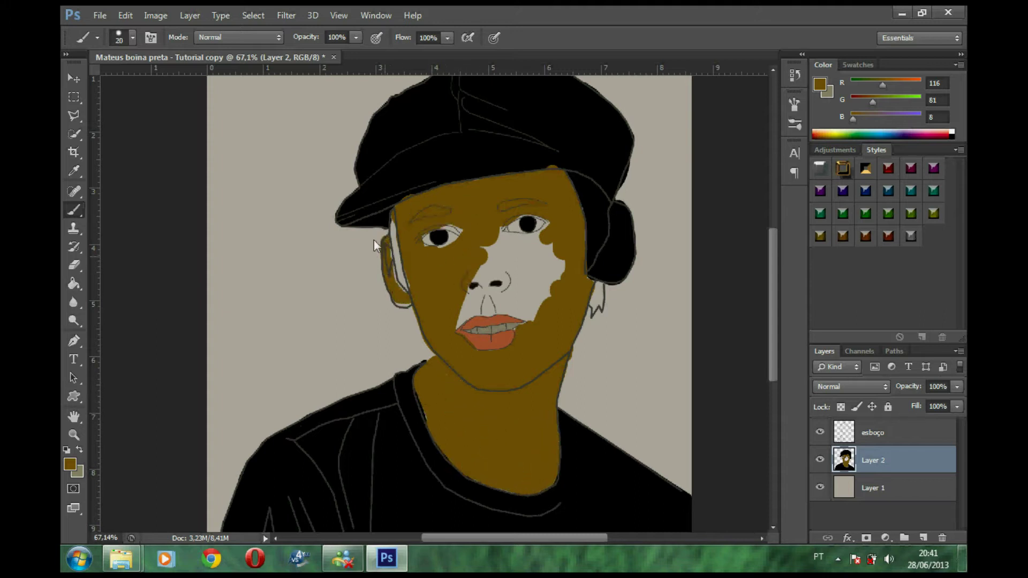
key(bracketright)
key(bracketright)
mouse_move(493, 224)
mouse_down()
mouse_move(475, 243)
mouse_move(509, 283)
mouse_up()
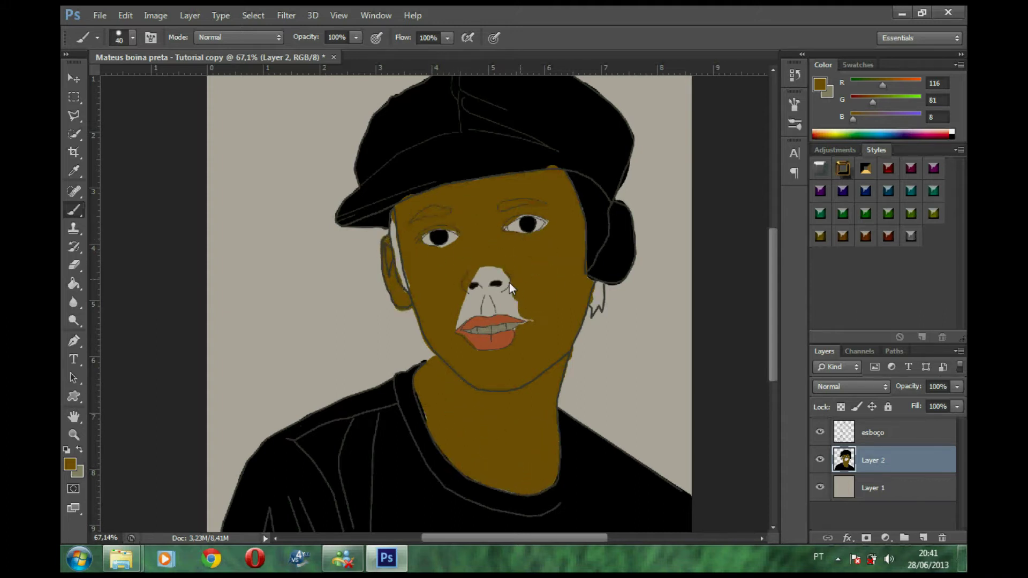
scroll(510, 291, up, 5)
mouse_move(465, 310)
mouse_down()
mouse_move(381, 362)
mouse_move(531, 353)
mouse_up()
Brush brown along the left ear and cheek edge, the top of the nose and the right nostril.
drag(241, 300, 214, 129)
drag(209, 188, 208, 112)
key(e)
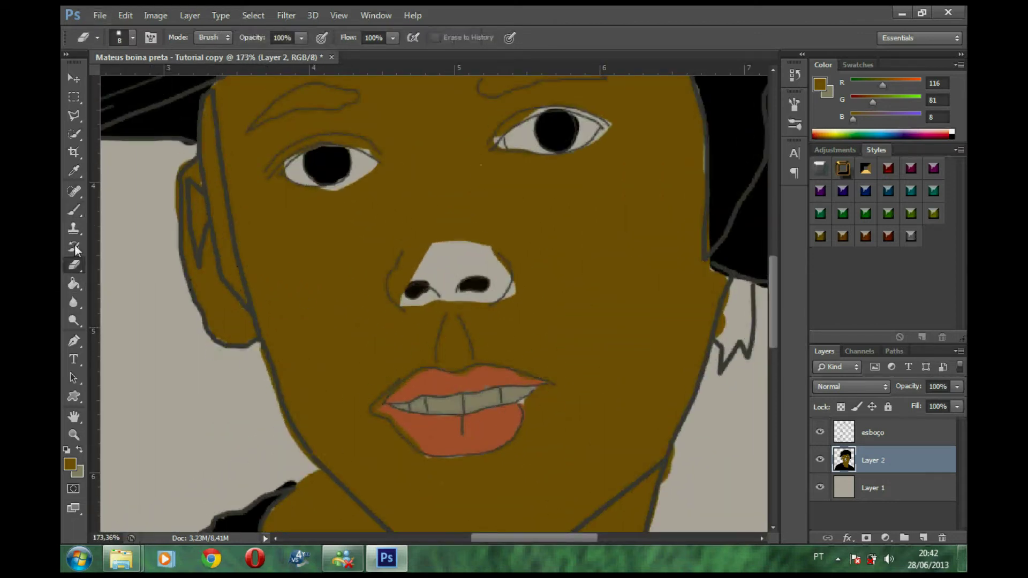
key(b)
drag(432, 257, 480, 256)
drag(461, 298, 484, 264)
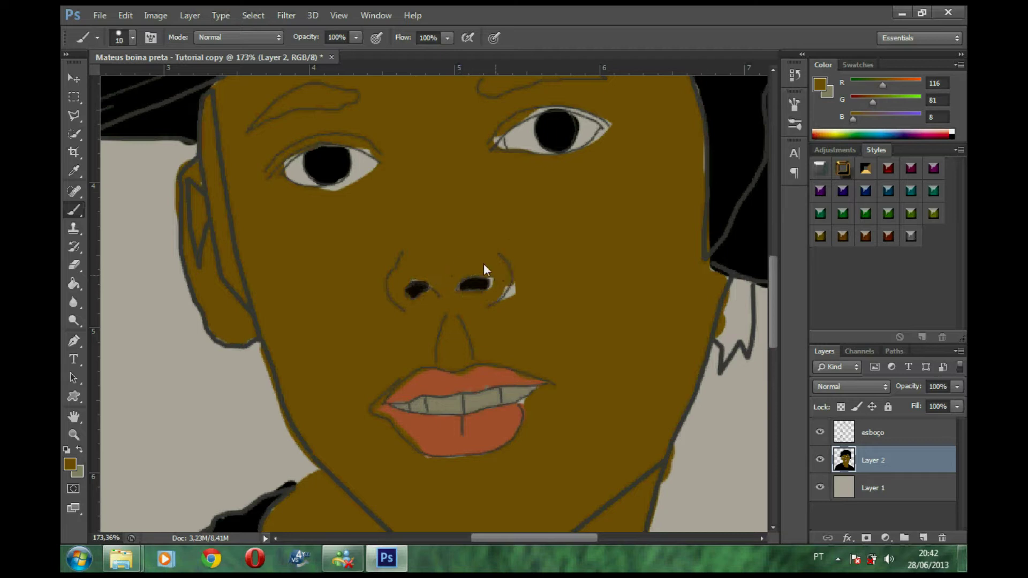
key([)
Paint the eye whites grey (84,94,89), then resample the brown skin colour.
click(69, 463)
click(508, 129)
key(Return)
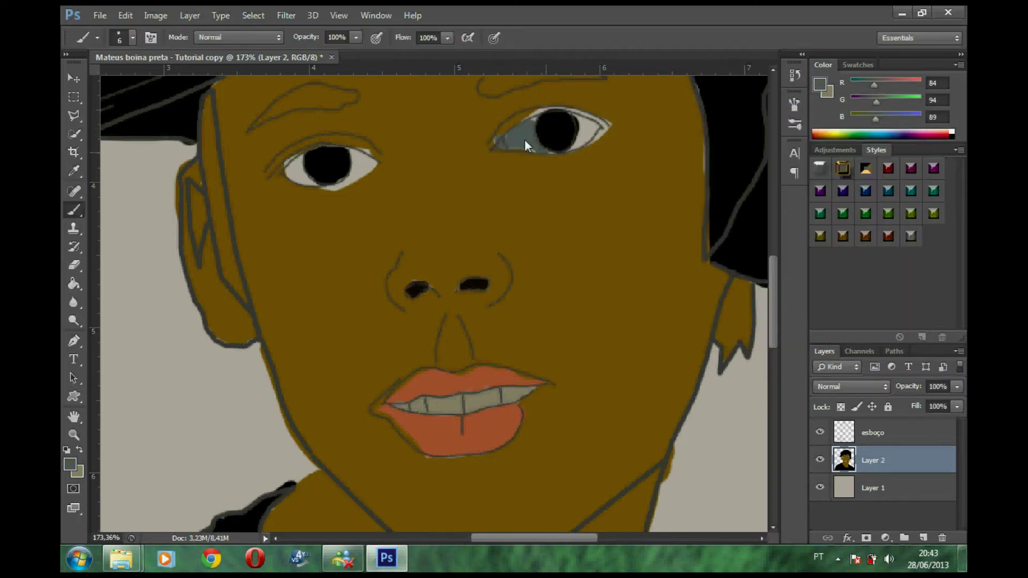
key(])
key(])
drag(569, 118, 572, 109)
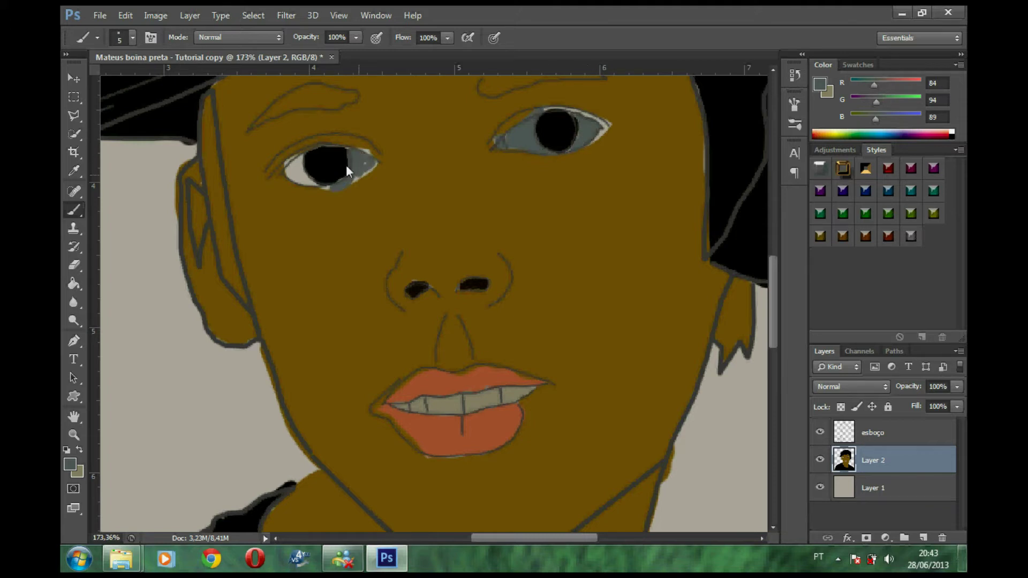
alt+click(327, 178)
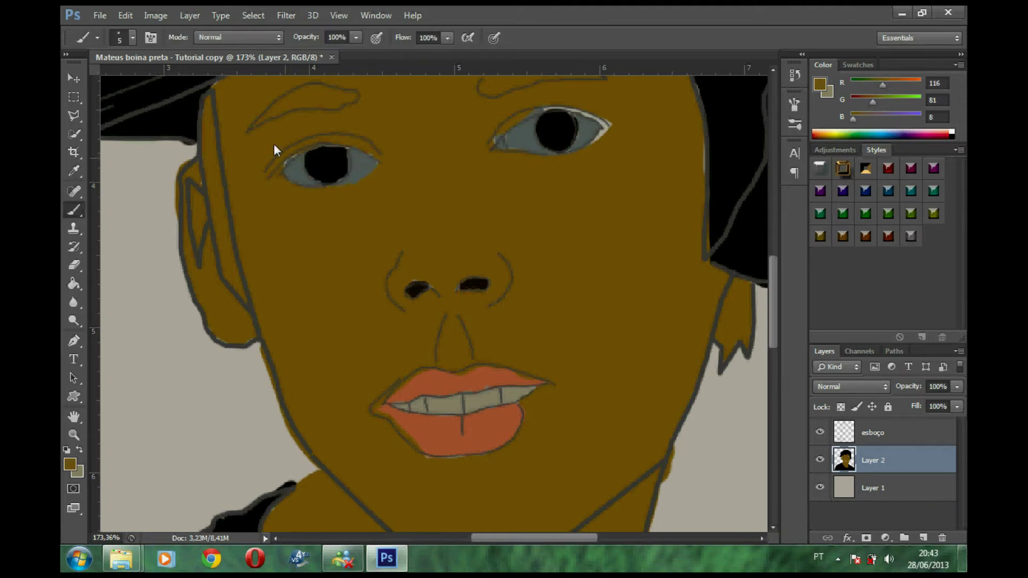
Touch up the grey, brown, black and teeth colours, toggling the esboço sketch layer.
scroll(413, 445, down, 3)
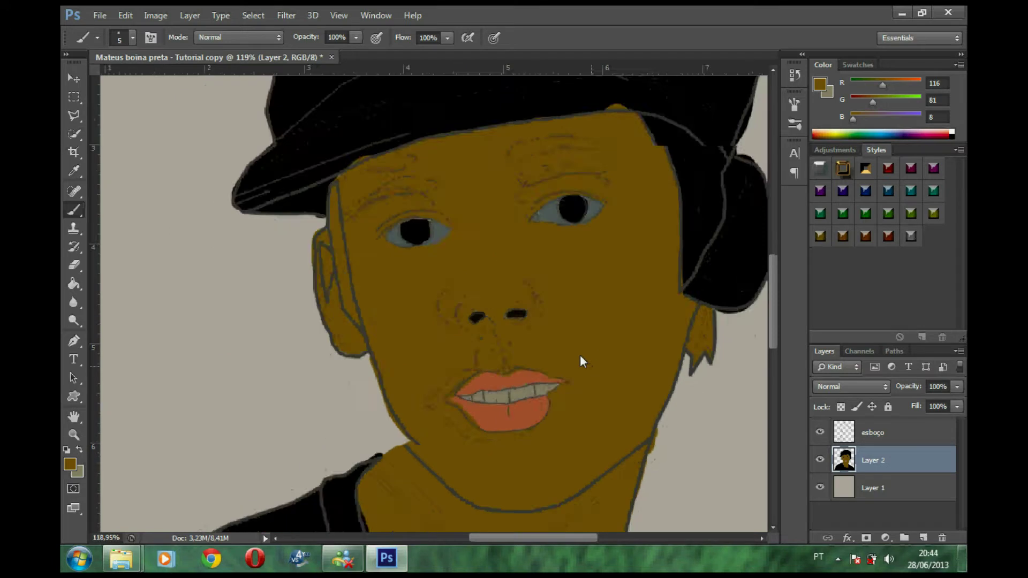
scroll(580, 354, down, 4)
scroll(499, 220, up, 4)
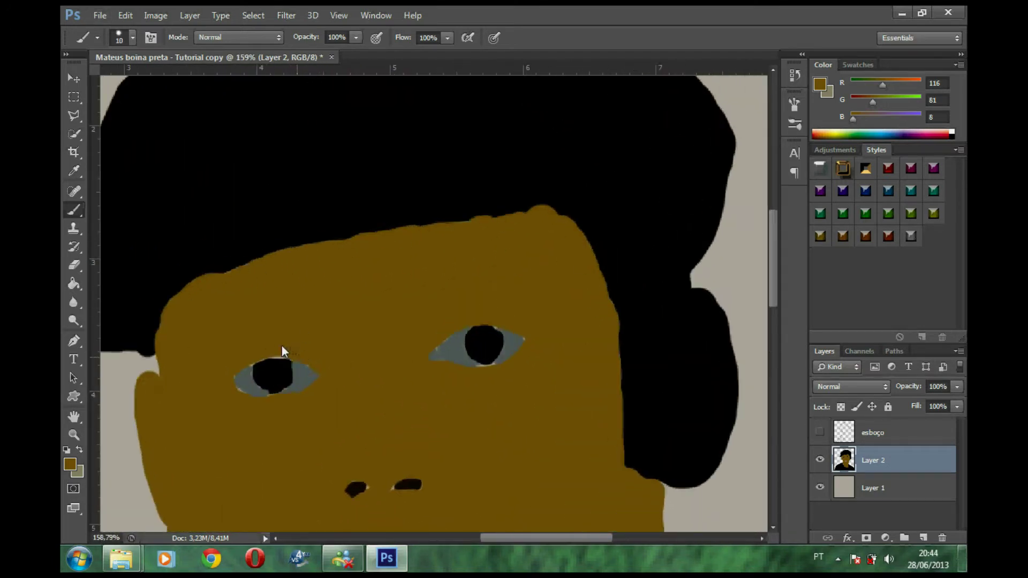
alt+click(308, 375)
alt+click(277, 351)
click(820, 432)
alt+click(346, 490)
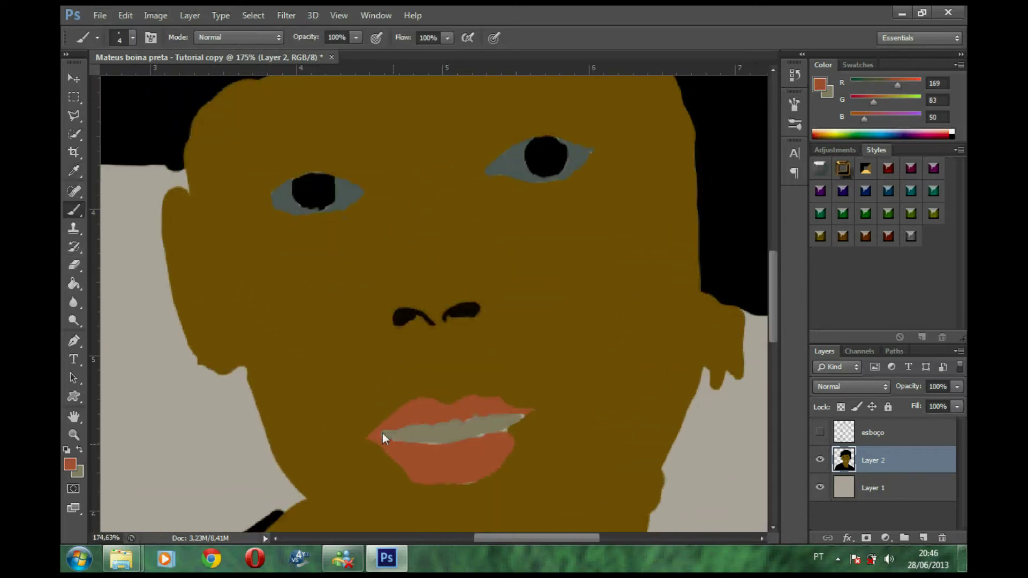
alt+click(395, 433)
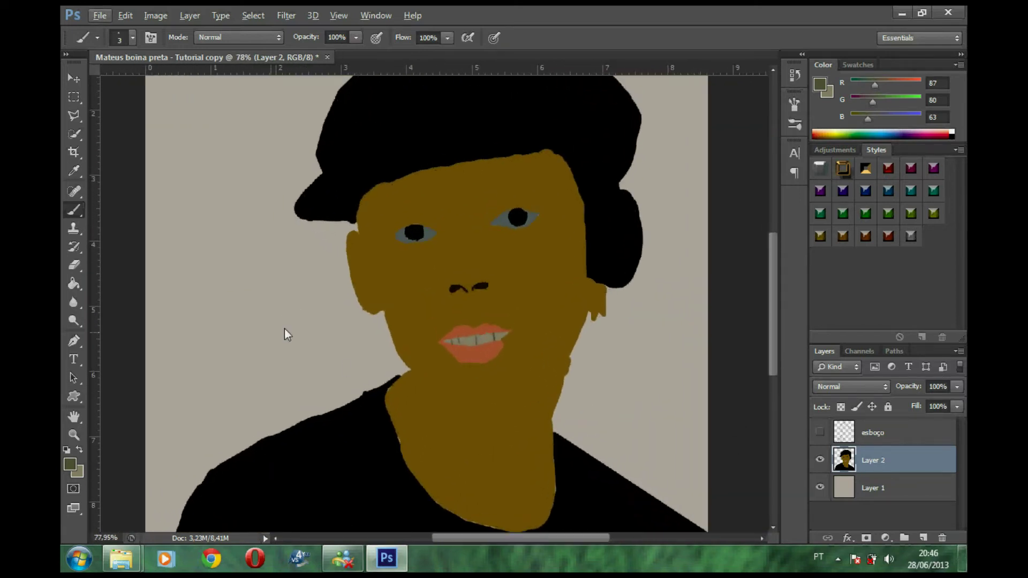
Magic Wand the whole brown skin area and load dark brown 47/27/7 for shading.
right_click(74, 134)
click(160, 147)
click(482, 257)
click(70, 465)
click(684, 265)
click(866, 120)
click(74, 210)
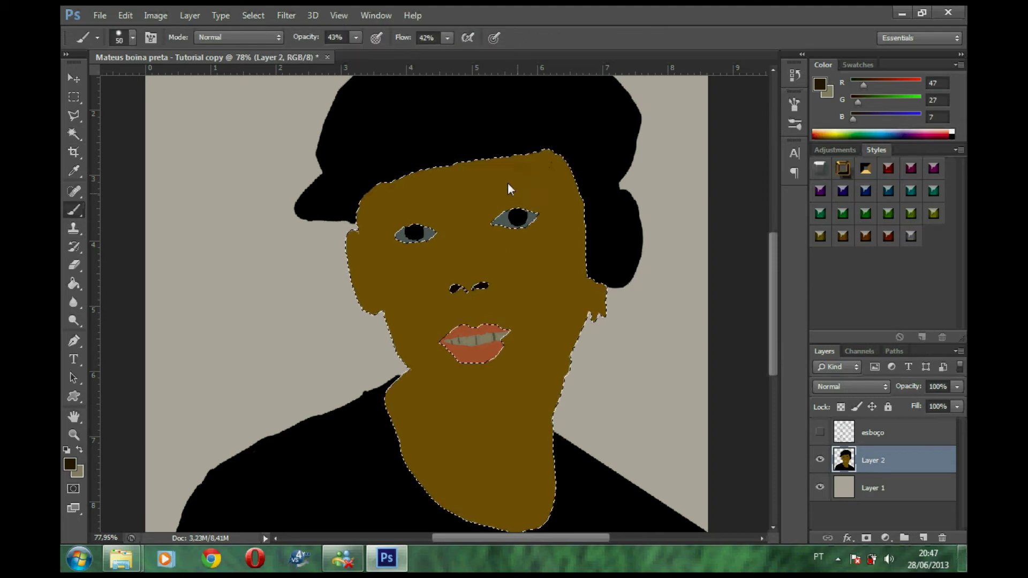
Shade the right face, nose side, neck and forehead in dark brown at lowered opacity.
drag(508, 182, 529, 401)
click(820, 432)
mouse_move(554, 329)
mouse_down()
mouse_move(477, 195)
mouse_move(499, 289)
mouse_up()
key(bracketright)
key(bracketright)
key(bracketright)
drag(541, 152, 527, 528)
key(bracketleft)
key(bracketleft)
key(bracketleft)
key(2)
key(1)
key(shift+1)
key(shift+9)
mouse_move(470, 168)
mouse_down()
mouse_move(500, 298)
mouse_move(519, 339)
mouse_move(539, 339)
mouse_move(511, 458)
mouse_move(500, 455)
mouse_up()
key(bracketright)
key(bracketright)
key(bracketright)
Add light tan highlights to the left cheek, chin, mouth, forehead and neck.
click(636, 170)
click(868, 120)
key(bracketright)
key(bracketright)
mouse_move(379, 313)
mouse_down()
mouse_move(370, 208)
mouse_move(442, 370)
mouse_move(454, 266)
mouse_move(371, 183)
mouse_move(389, 307)
mouse_move(339, 236)
mouse_up()
key(bracketleft)
key(bracketleft)
key(bracketleft)
key(bracketright)
key(bracketright)
key(bracketright)
drag(448, 38, 433, 41)
key(1)
key(9)
mouse_move(388, 403)
mouse_down()
mouse_move(387, 391)
mouse_move(466, 419)
mouse_move(449, 413)
mouse_up()
key(bracketleft)
mouse_move(413, 242)
mouse_down()
mouse_move(463, 483)
mouse_move(381, 384)
mouse_up()
Add reddish-brown shading to the left face and dark shading to the right face, chin and neck.
alt+click(473, 213)
key(bracketright)
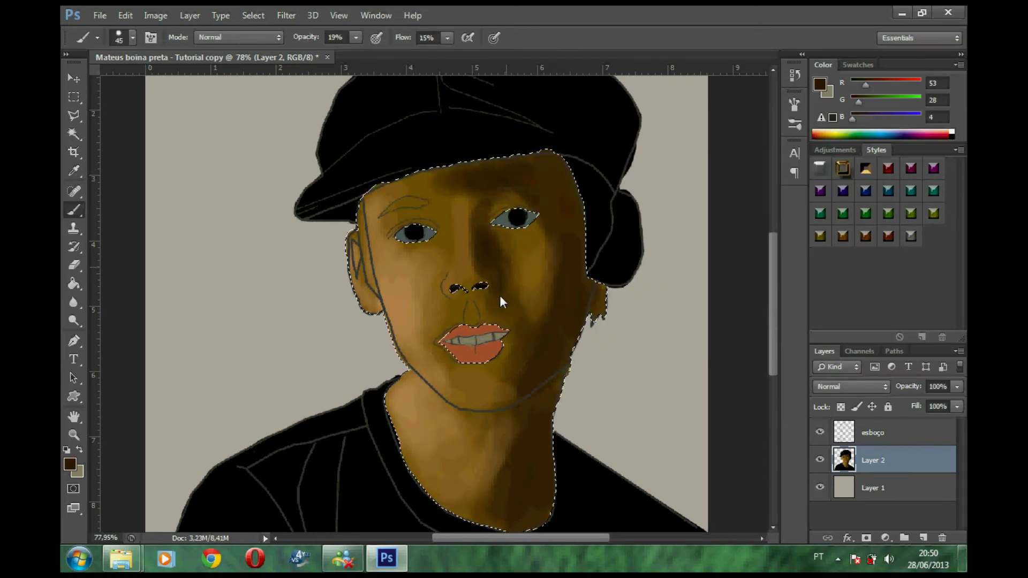
click(820, 84)
drag(731, 294, 732, 301)
key(Return)
mouse_move(456, 182)
mouse_down()
mouse_move(449, 410)
mouse_move(474, 415)
mouse_up()
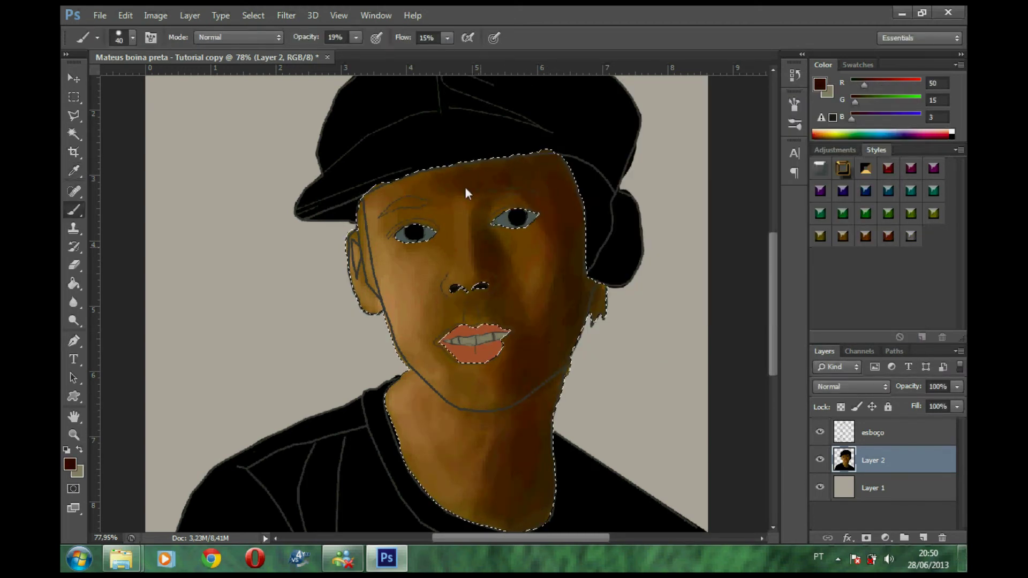
mouse_move(465, 187)
mouse_down()
mouse_move(463, 499)
mouse_move(470, 303)
mouse_up()
Drop the face selection and load a dark brown brush colour.
key(ctrl+d)
click(819, 84)
click(712, 277)
key(Return)
key(b)
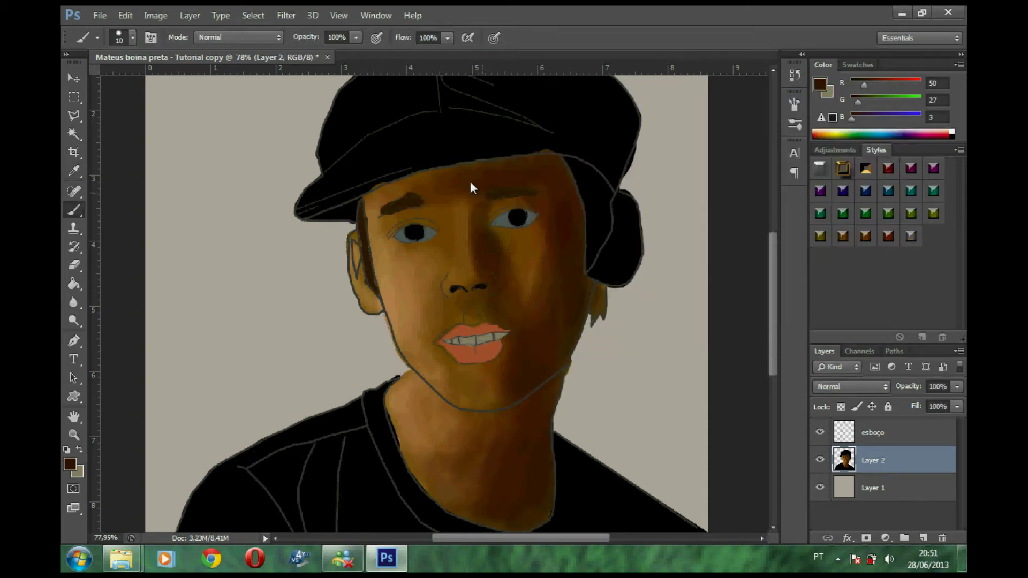
Hide the esboço layer and Magic Wand the face area on Layer 2.
click(820, 432)
key(w)
click(428, 428)
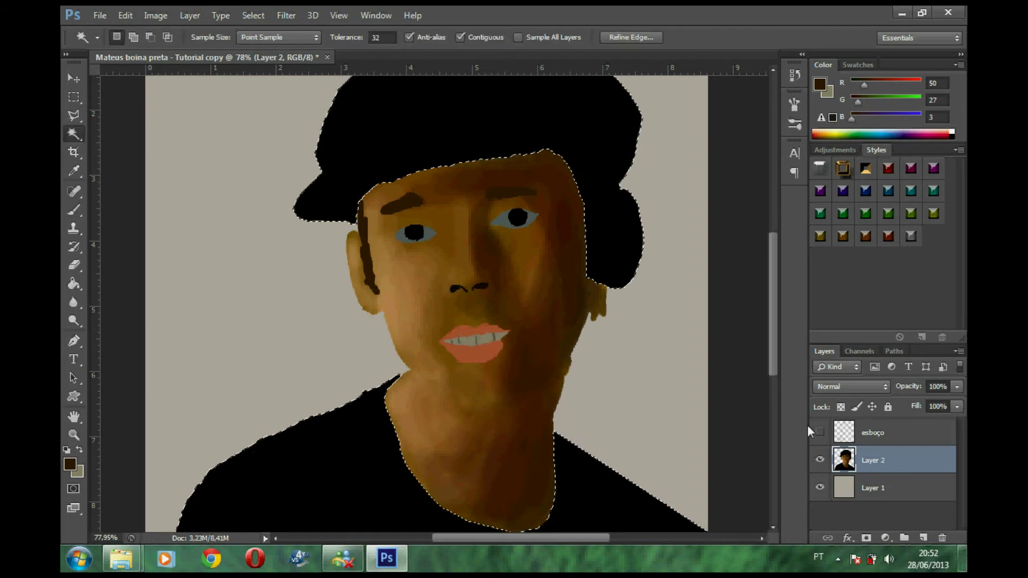
click(820, 432)
scroll(312, 229, down, 2)
key(i)
click(819, 84)
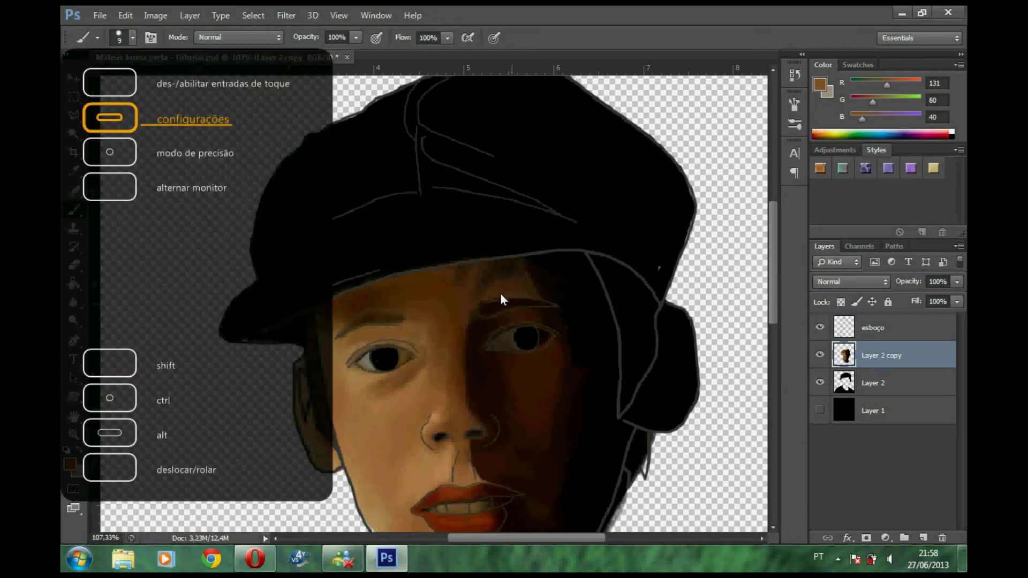
Select the cap and set a very dark green-grey foreground with a 20 px brush.
ctrl+click(844, 382)
key(i)
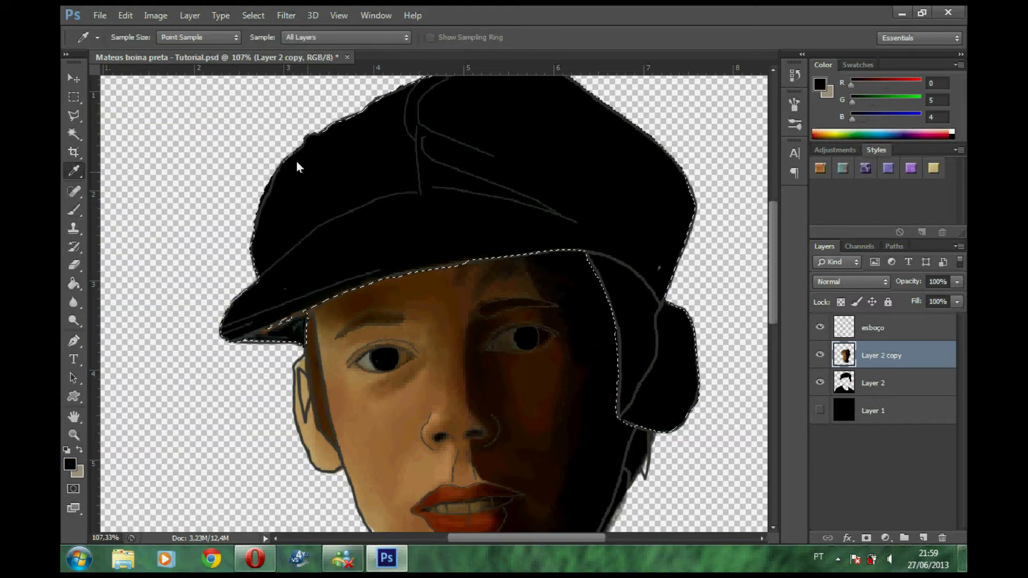
click(659, 348)
click(820, 84)
click(595, 295)
key(Return)
key(b)
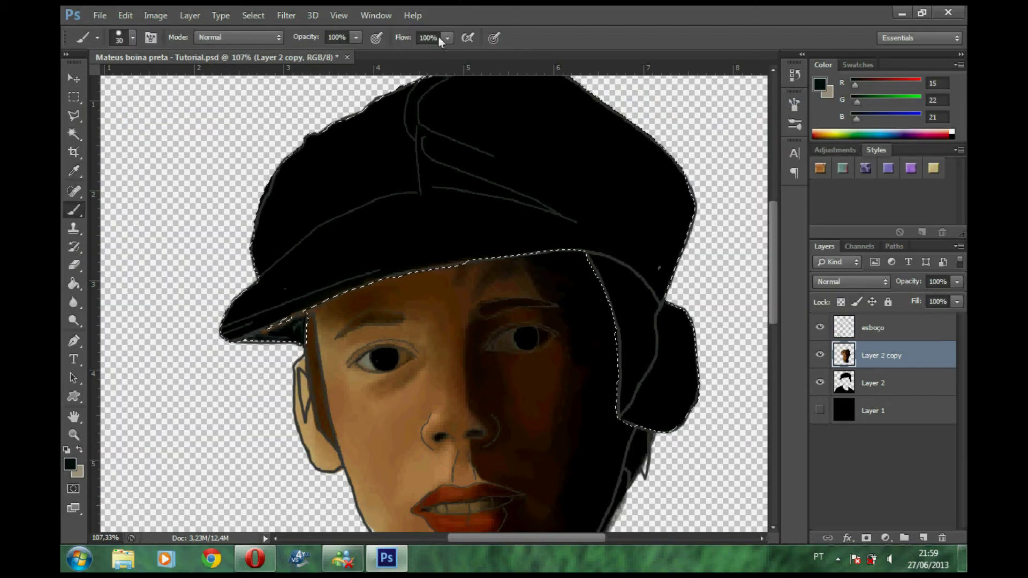
key(bracketleft)
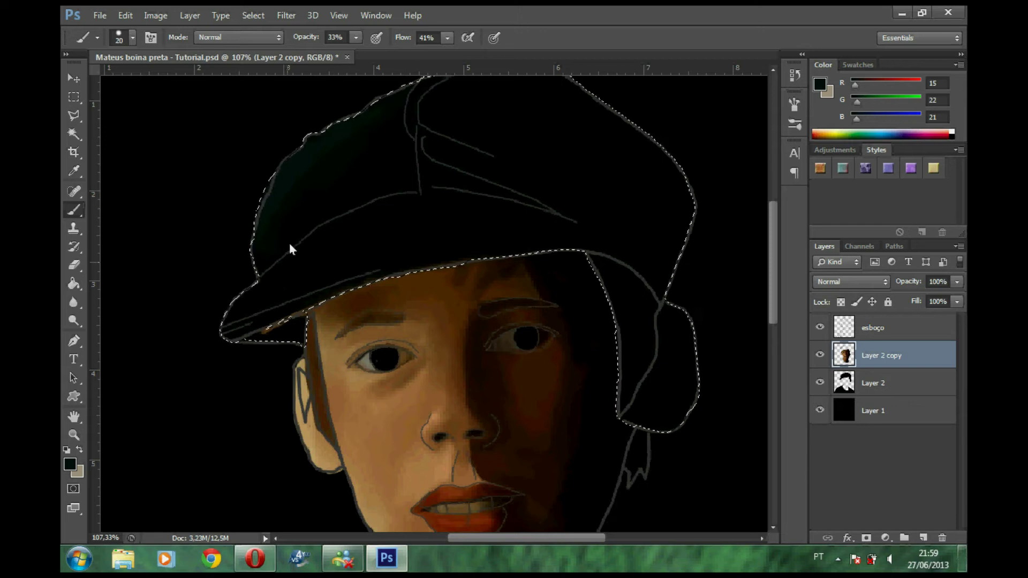
Paint slightly lighter dark-green highlights across the cap brim, then set opacity 20% and flow 23%.
click(820, 84)
click(578, 279)
key(Return)
key(bracketright)
key(bracketright)
key(bracketright)
drag(392, 232, 248, 294)
key(2)
key(shift+2)
key(shift+3)
key(bracketleft)
key(bracketleft)
key(bracketleft)
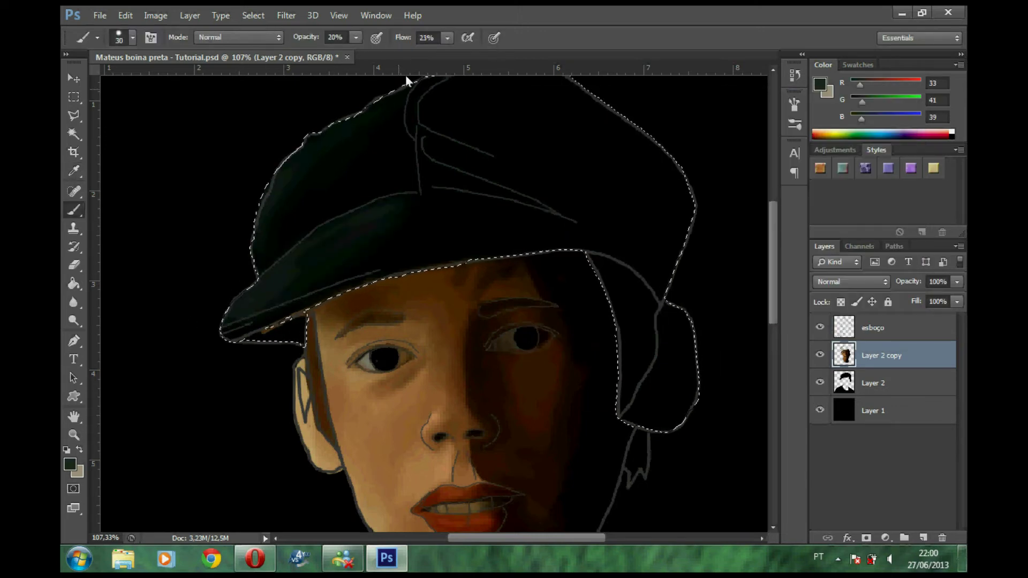
drag(409, 81, 393, 172)
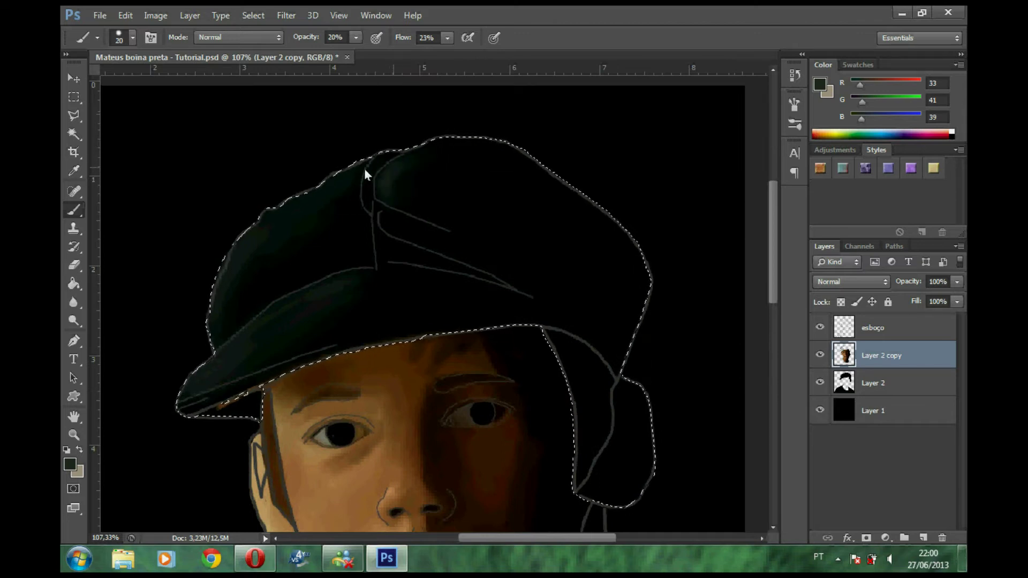
Paint a fine highlight along the cap's crease and repaint the brim edge.
key(bracketright)
key(bracketright)
key(bracketright)
key(bracketleft)
key(bracketleft)
mouse_move(397, 202)
mouse_down()
mouse_move(422, 216)
mouse_move(372, 265)
mouse_up()
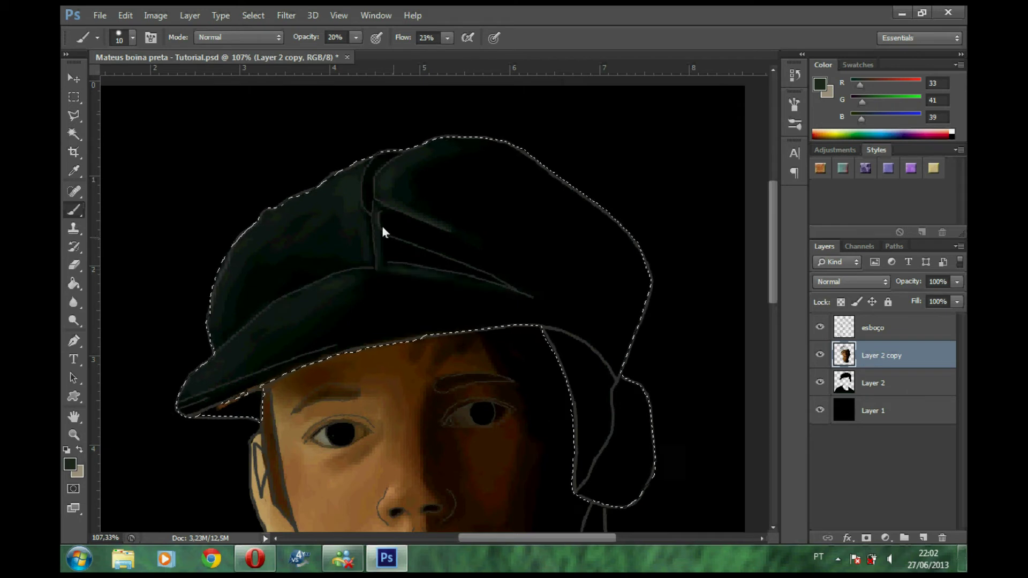
key(bracketright)
key(bracketright)
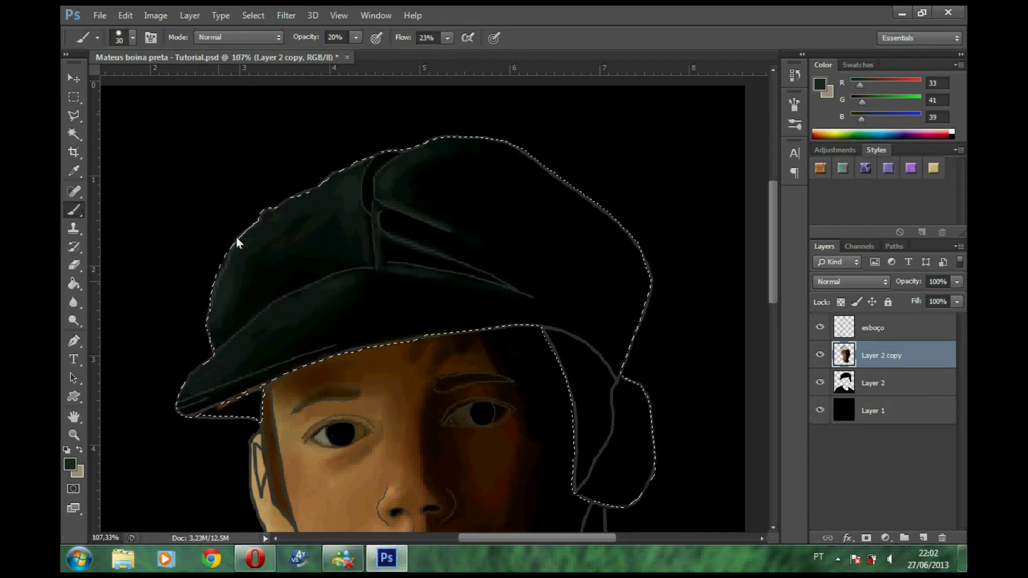
key(bracketleft)
key(bracketleft)
key(bracketleft)
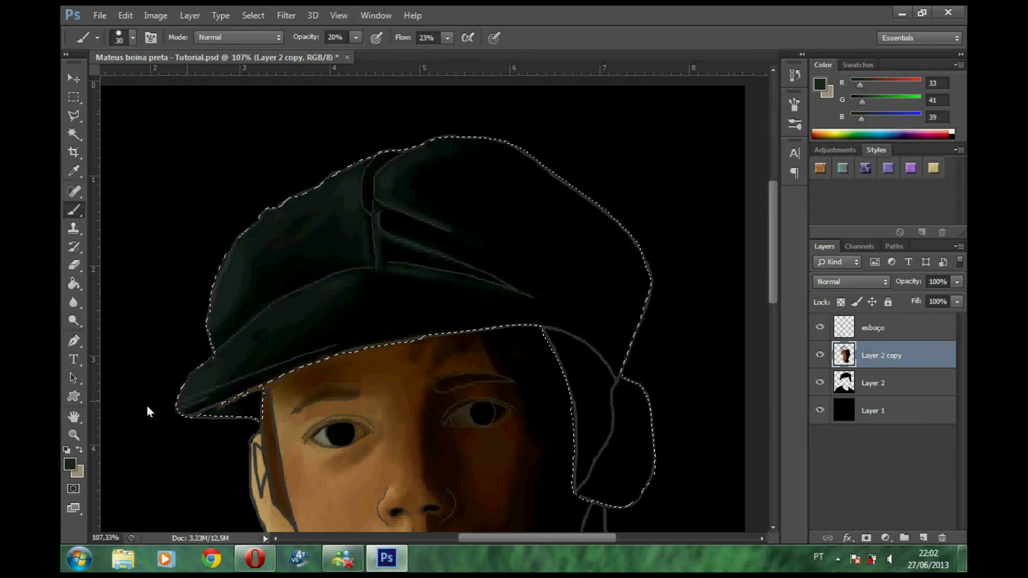
drag(268, 367, 163, 387)
Sample the cap's near-black and set the brush to 6 px, 53% opacity, 56% flow.
alt+click(327, 342)
key(5)
key(3)
key(shift+5)
key(shift+6)
key(bracketleft)
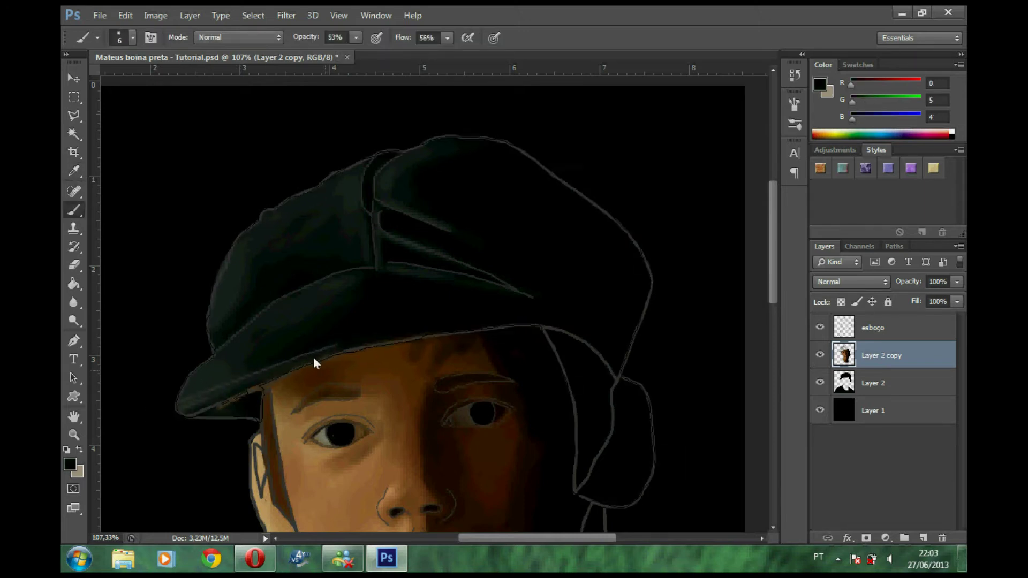
Release the cap selection, hide the esboço sketch and zoom in on the ear.
key(ctrl+d)
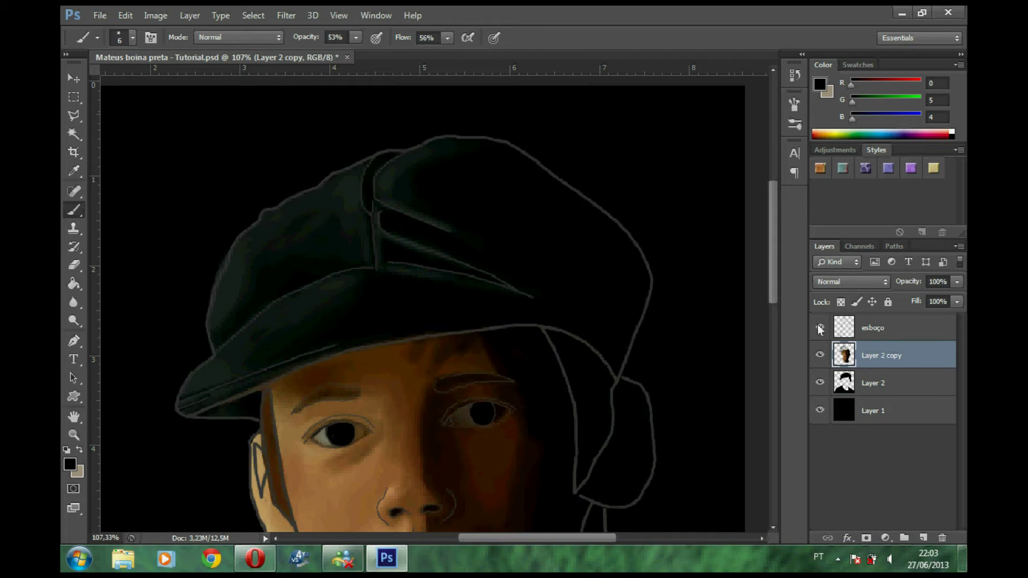
click(820, 328)
key(ctrl+minus)
key(super)
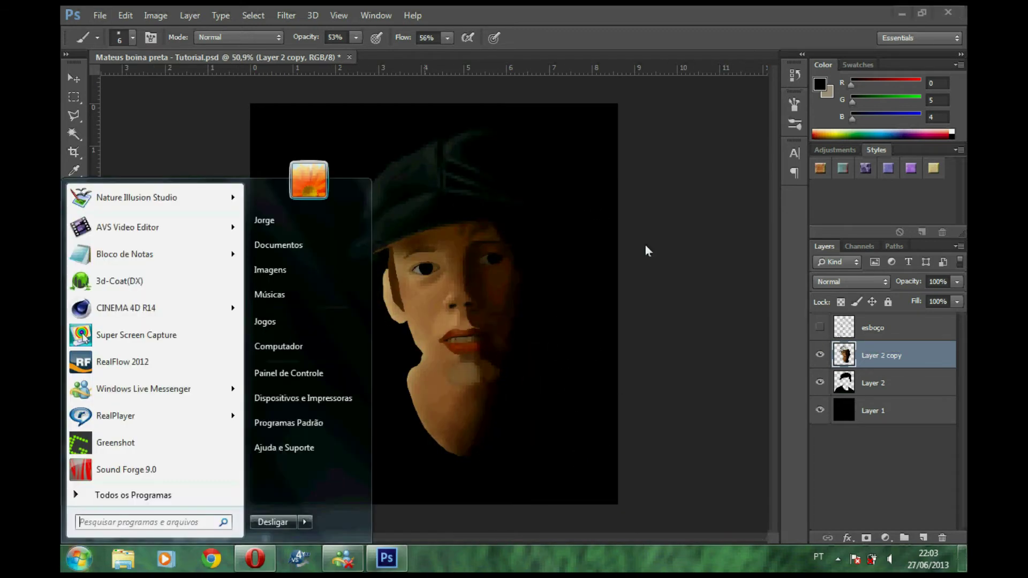
scroll(500, 328, up, 2)
key(i)
click(820, 84)
click(867, 121)
scroll(296, 361, up, 2)
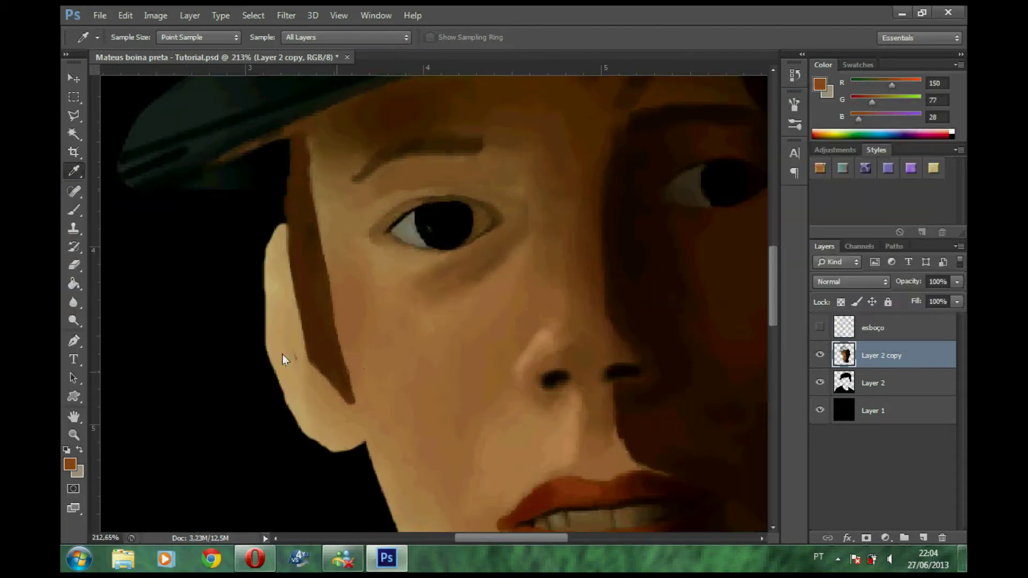
scroll(444, 371, right, 3)
Blend the orange ear stroke with a 4 px brush at 29% opacity, 27% flow.
key(b)
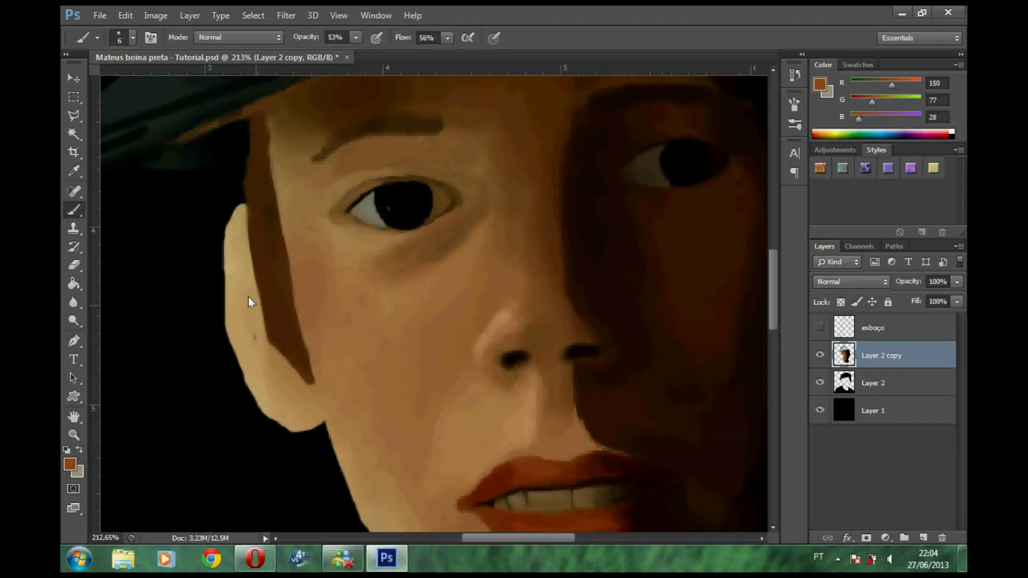
key(bracketleft)
key(bracketleft)
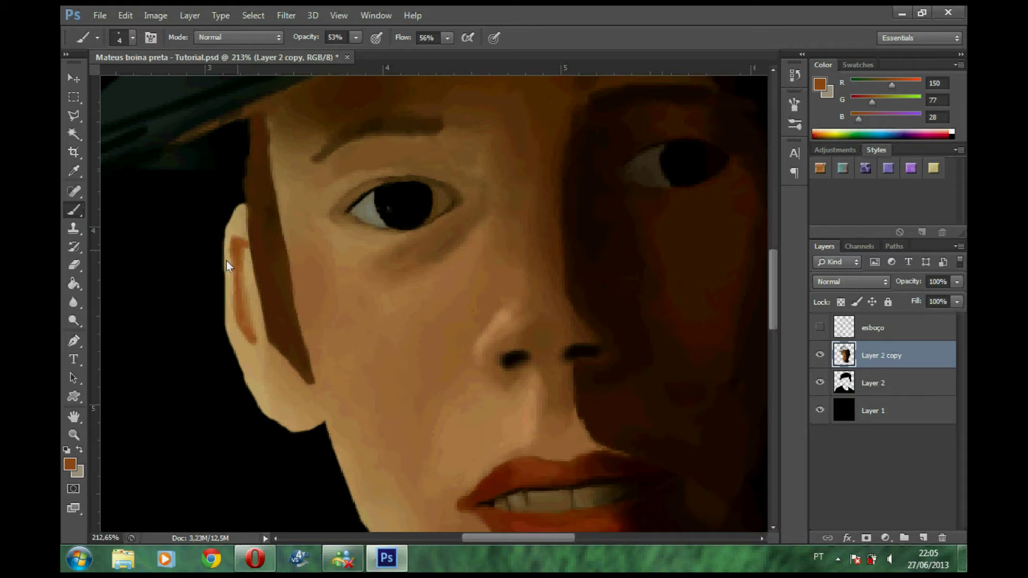
key(2)
key(9)
key(shift+2)
key(shift+7)
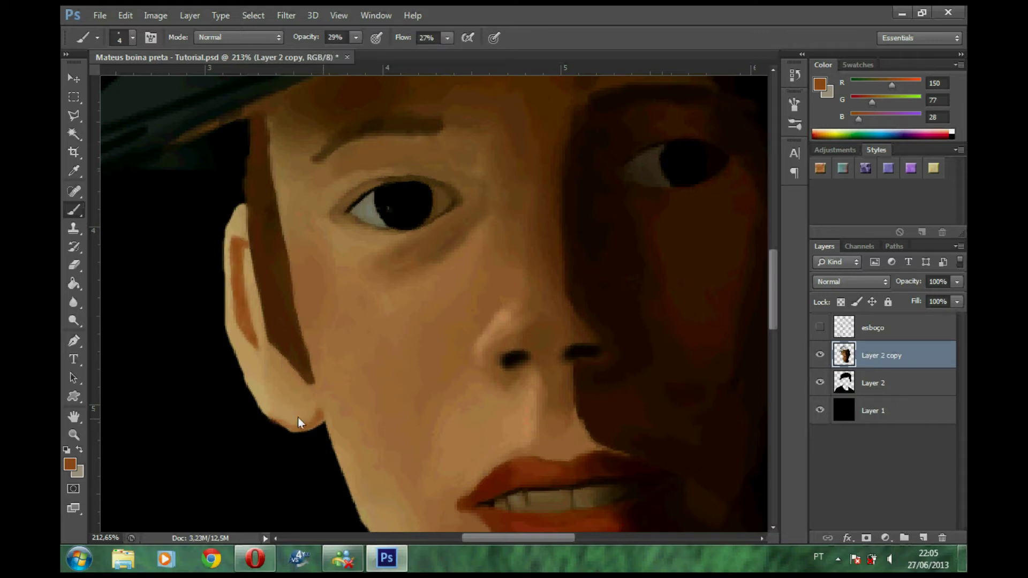
drag(236, 259, 232, 293)
Lighten the ear lobe with sampled tan at 18% opacity, then narrow the orange streak inside the ear.
key(i)
click(259, 375)
click(820, 84)
key(Return)
key(b)
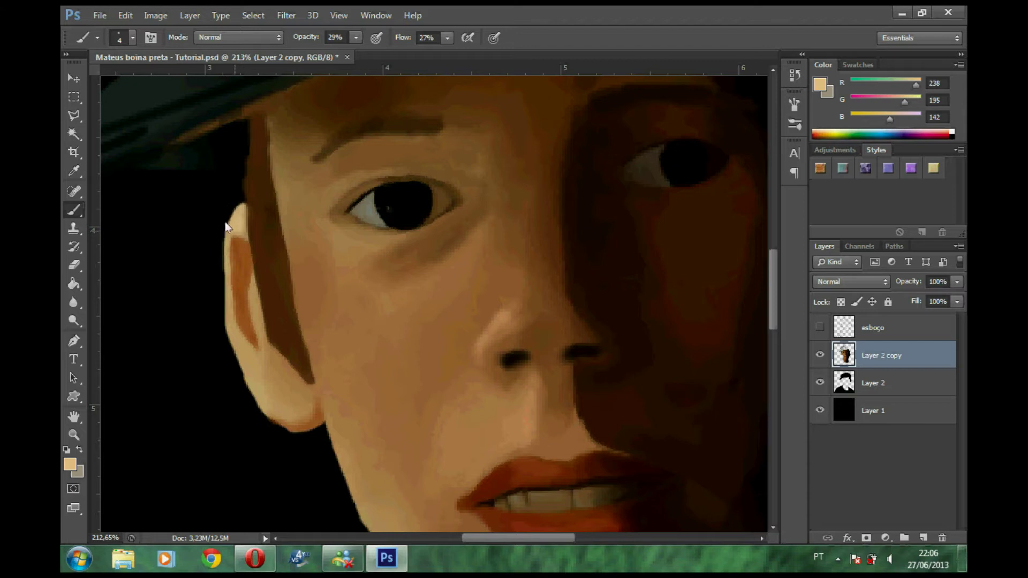
key(1)
key(8)
key(shift+1)
key(shift+9)
mouse_move(267, 386)
mouse_down()
mouse_move(266, 408)
mouse_move(289, 403)
mouse_move(273, 417)
mouse_up()
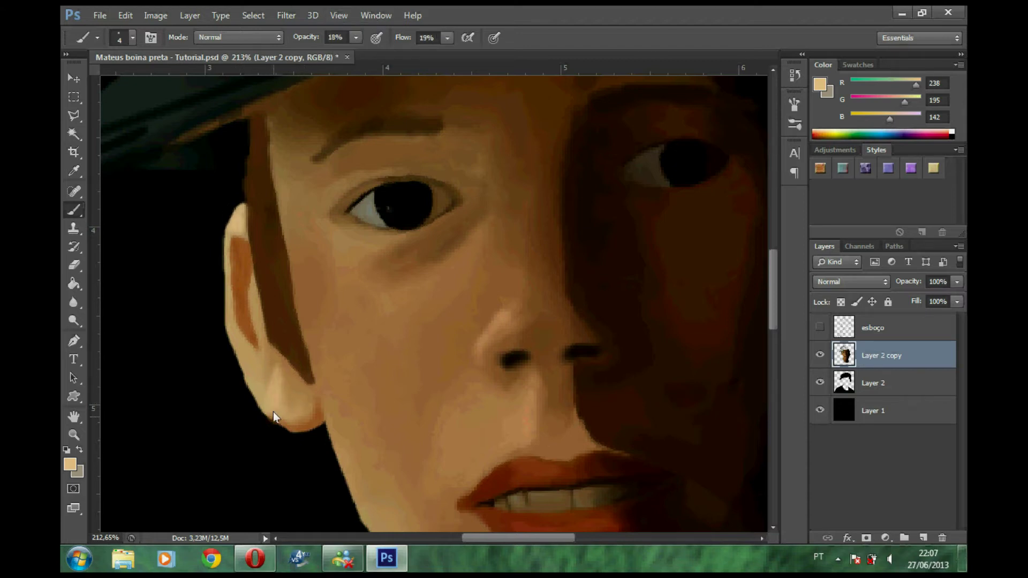
key(bracketleft)
drag(248, 340, 230, 229)
Choose a more saturated orange-brown, enlarge the brush to 10 and sample the cheek tone.
alt+click(230, 231)
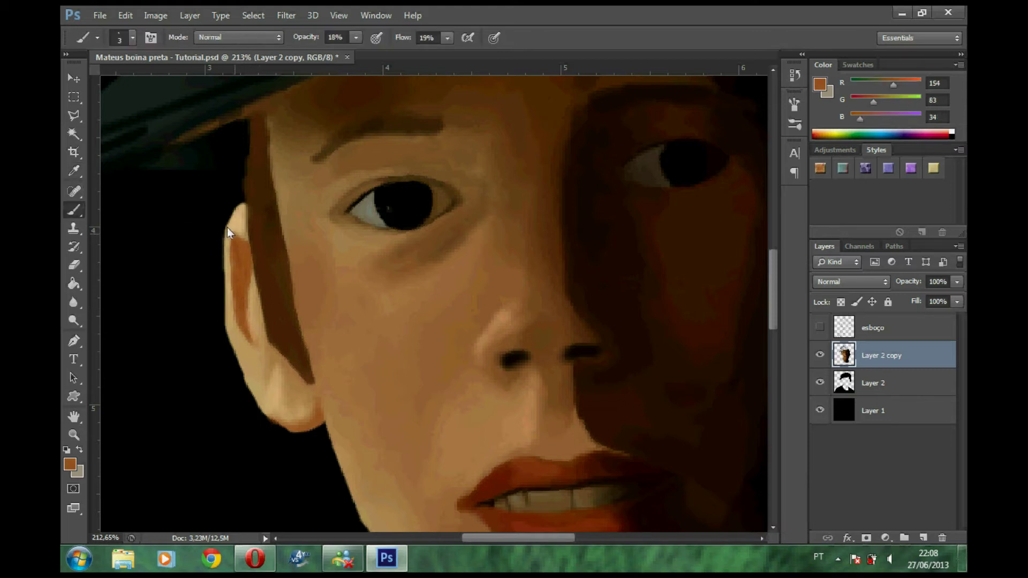
click(70, 465)
click(700, 172)
click(863, 120)
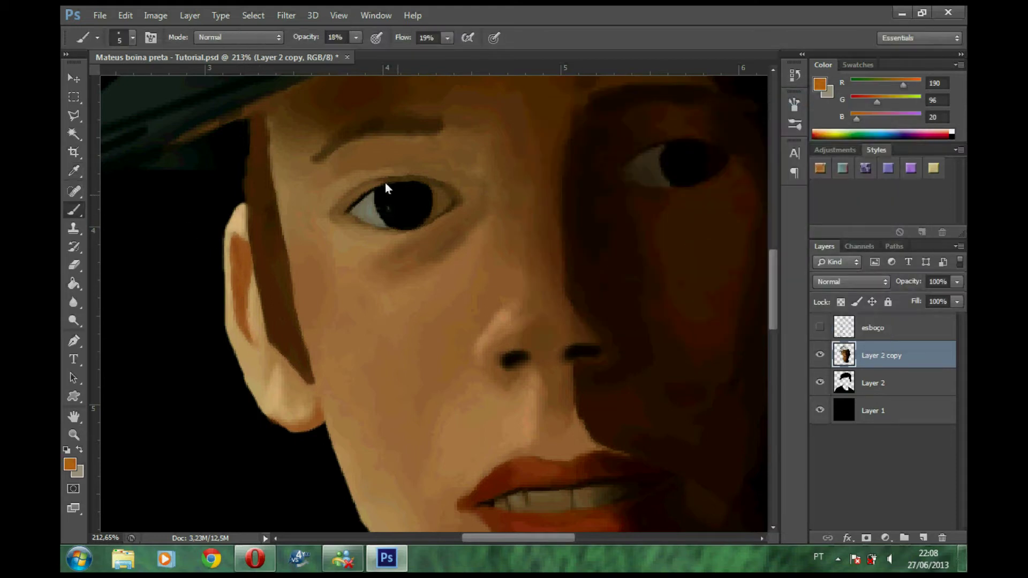
key(bracketright)
key(bracketright)
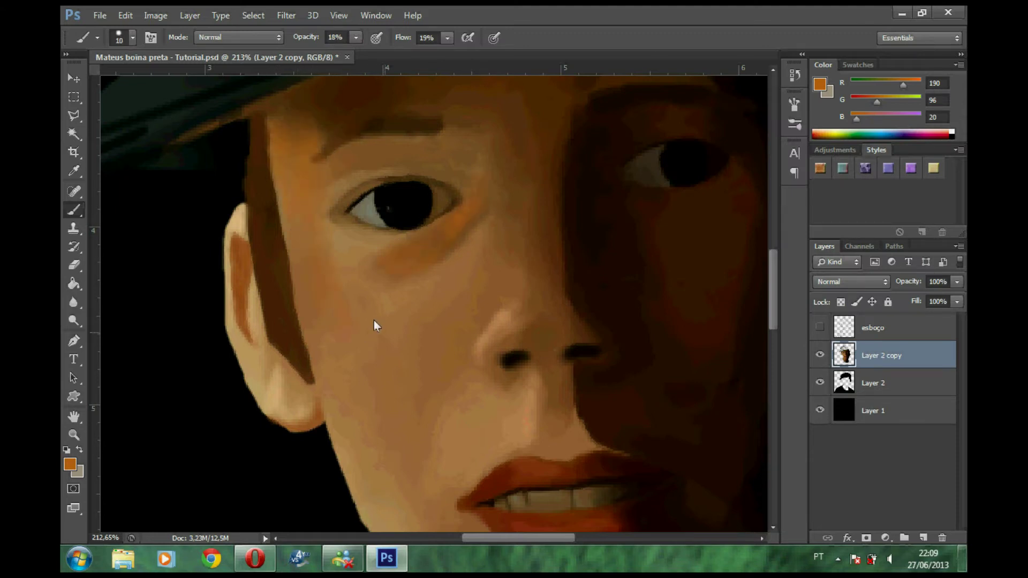
alt+click(349, 271)
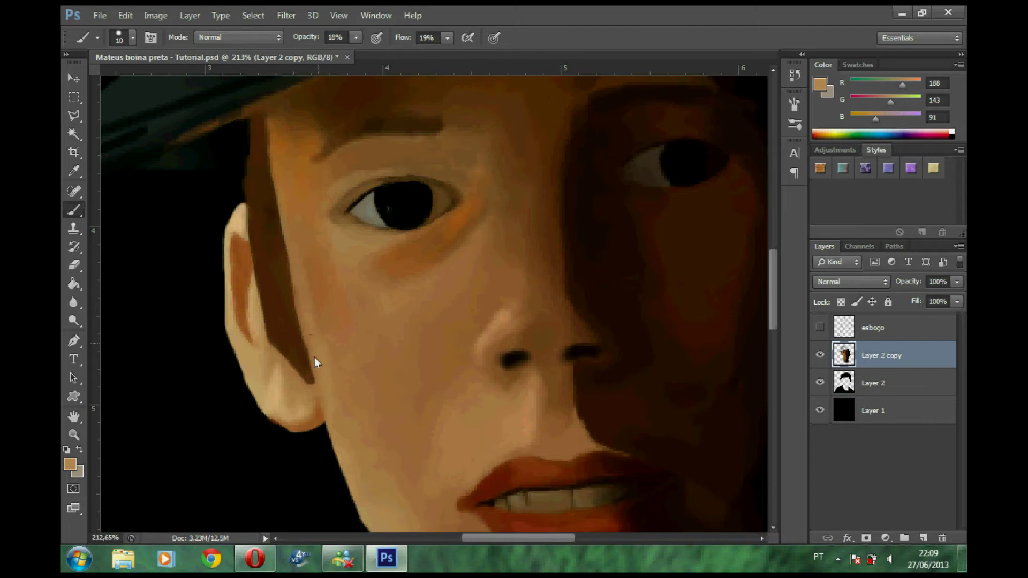
scroll(458, 340, down, 5)
scroll(268, 279, up, 3)
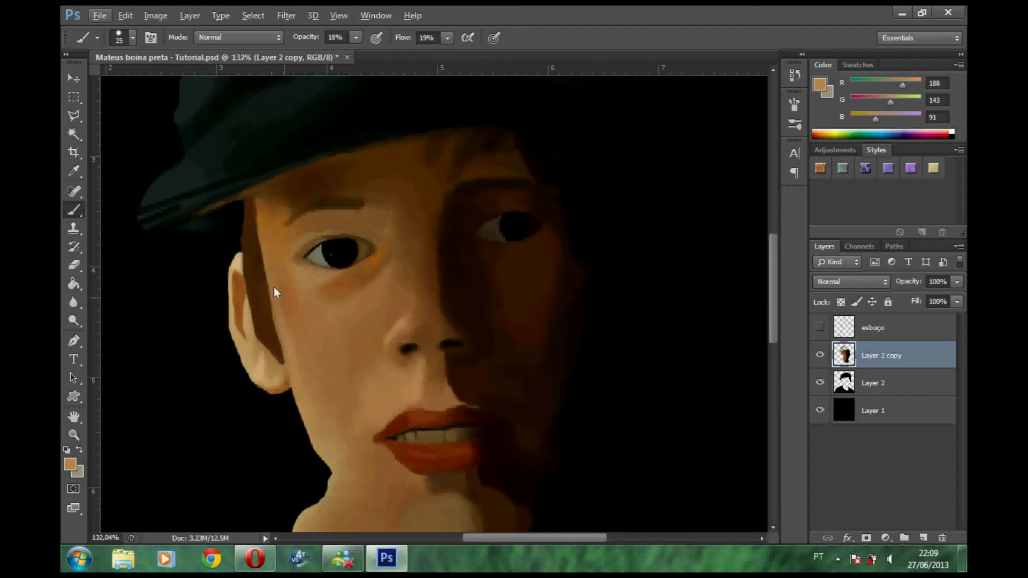
Select the whole figure on the painting layer and sample a lighter skin tone.
key(bracketright)
key(bracketright)
key(bracketright)
key(bracketleft)
key(bracketleft)
key(bracketleft)
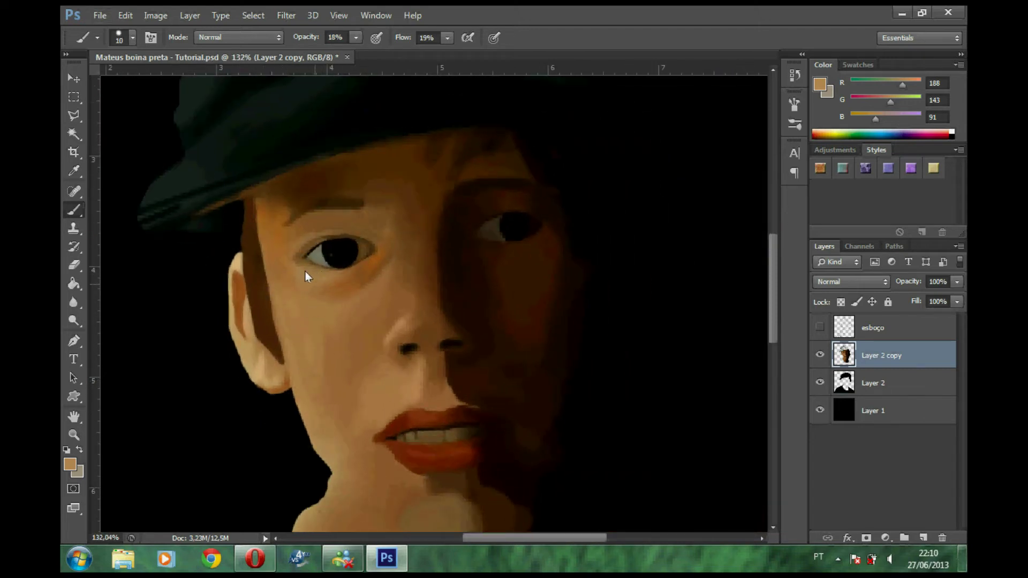
key(bracketright)
key(bracketright)
key(bracketright)
key(bracketleft)
key(bracketleft)
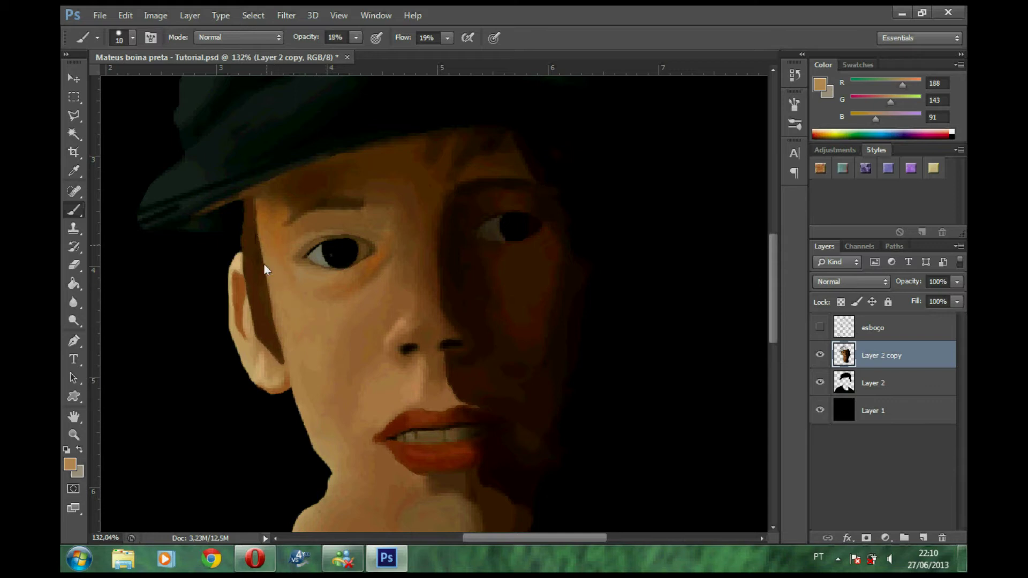
scroll(343, 452, down, 3)
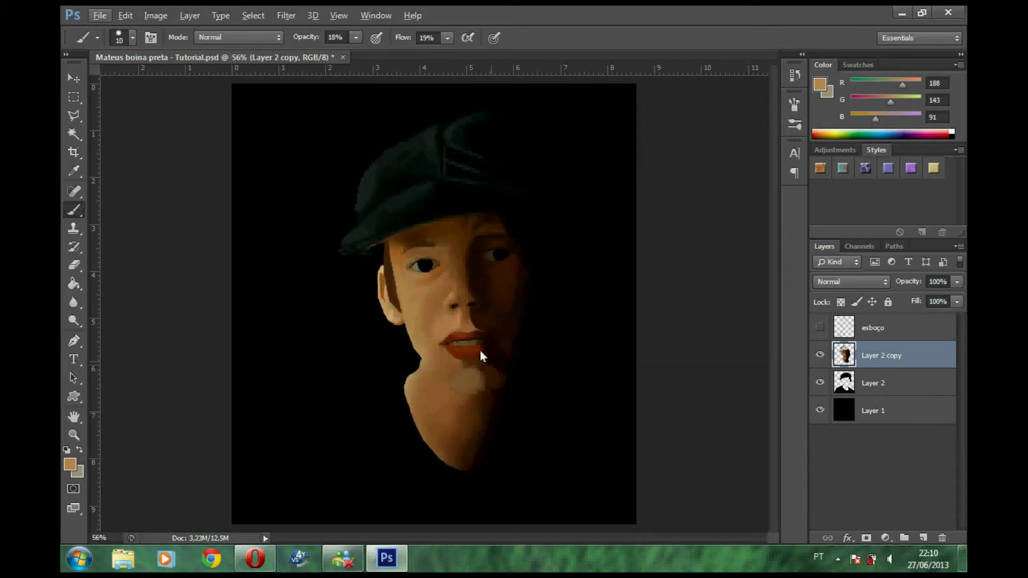
scroll(536, 343, up, 1)
scroll(482, 348, up, 1)
scroll(411, 364, up, 2)
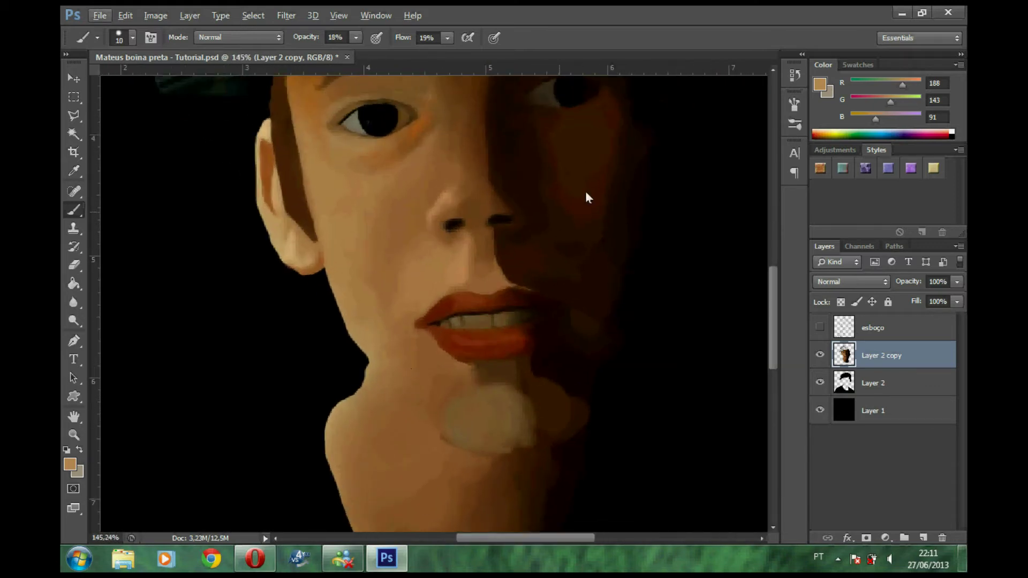
ctrl+click(844, 356)
alt+click(310, 244)
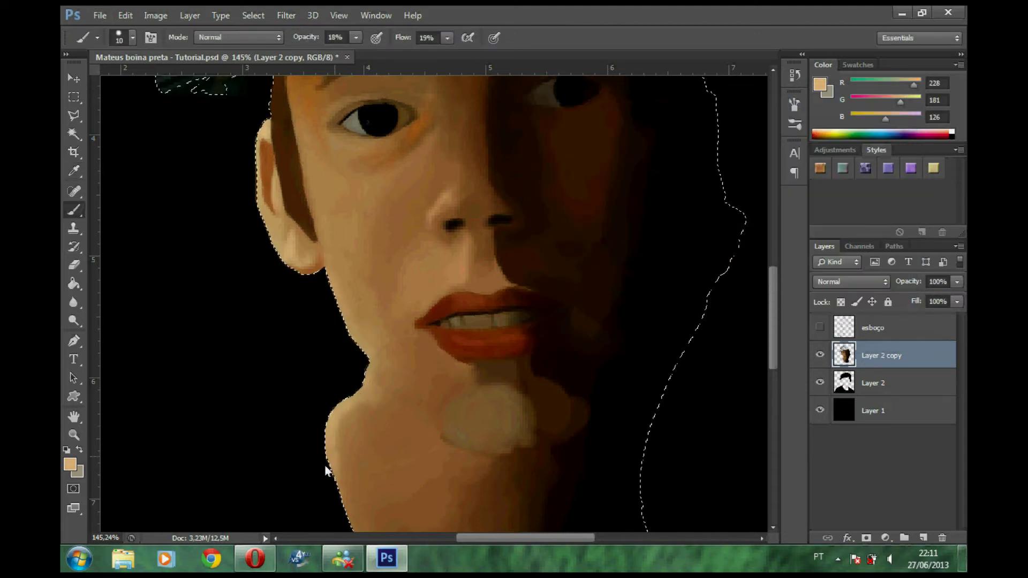
Lower opacity to 13% and flow to 15%, picking darker skin and brown shades.
key(shift+1)
key(shift+5)
key(1)
key(3)
alt+click(360, 398)
key(bracketright)
key(bracketright)
alt+click(263, 220)
key(bracketleft)
Raise opacity and flow, deselect, and soften the jawline edge with light skin tone.
click(820, 327)
key(5)
key(9)
key(shift+5)
key(shift+7)
key(bracketleft)
key(bracketleft)
key(bracketleft)
click(820, 327)
key(ctrl+d)
key(bracketleft)
alt+click(352, 363)
drag(352, 363, 341, 329)
Continue softening the jawline, then lower opacity and flow to 16%.
key(bracketleft)
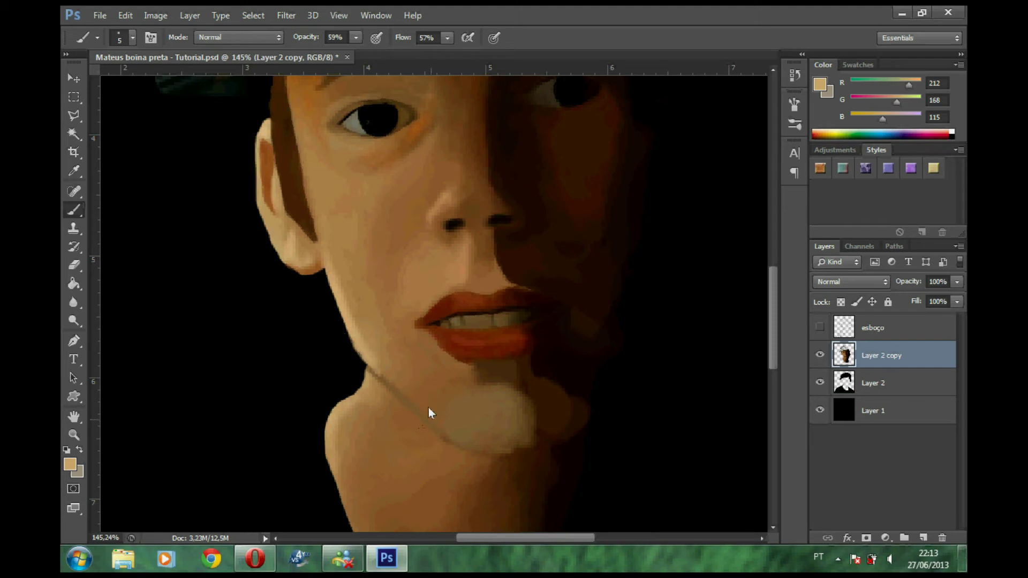
drag(356, 369, 364, 353)
key(1)
key(6)
key(shift+1)
key(shift+6)
key(bracketright)
key(bracketright)
key(bracketright)
Add a faint highlight on the chin with softer, lower-flow strokes.
key(1)
key(2)
key(shift+1)
key(shift+0)
key(bracketright)
key(bracketright)
key(bracketright)
drag(479, 407, 498, 418)
Toggle Layer 2 off and on to check the face shading.
scroll(385, 374, down, 3)
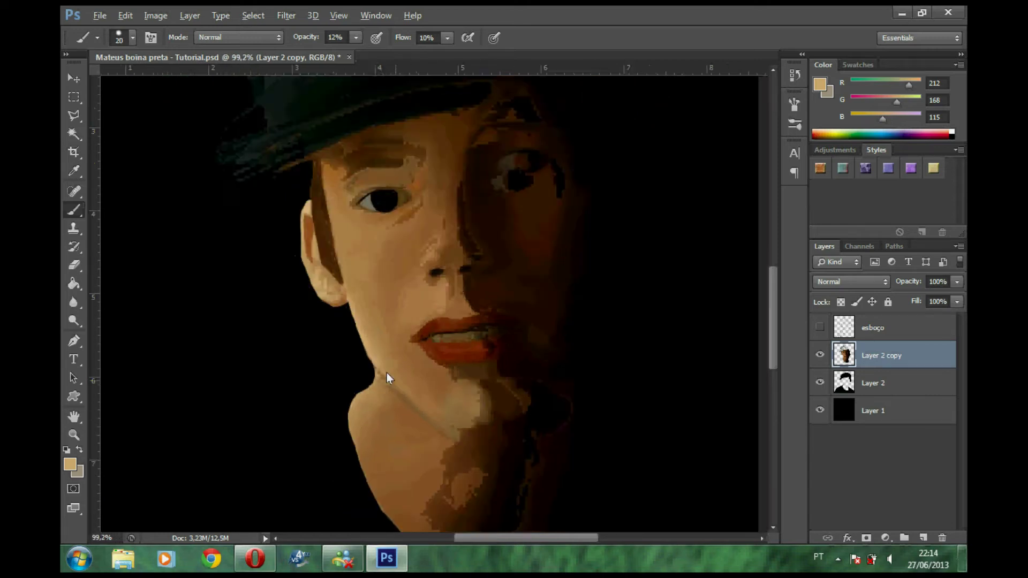
scroll(367, 440, down, 3)
click(820, 382)
click(820, 327)
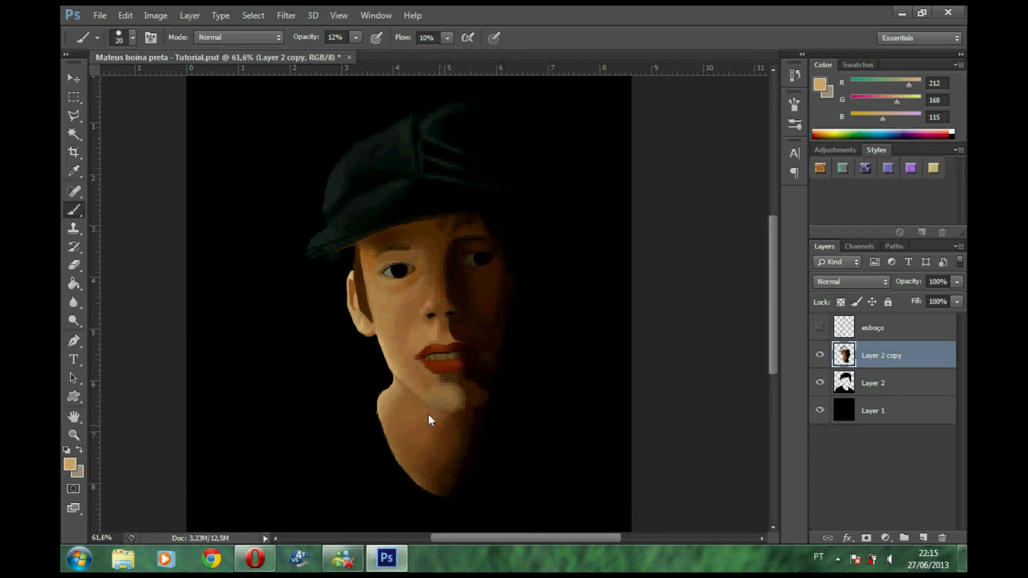
scroll(432, 420, up, 3)
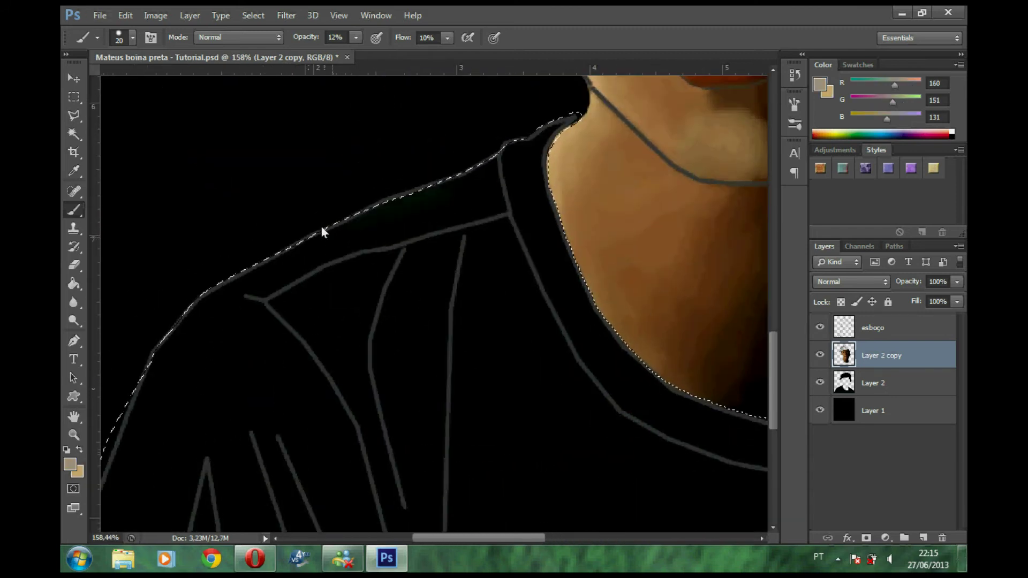
On Layer 2, paint and smooth grey highlights along the shirt's shoulder edge.
key(alt+bracketleft)
drag(472, 176, 225, 258)
mouse_move(321, 230)
mouse_down()
mouse_move(161, 364)
mouse_move(122, 509)
mouse_up()
key(bracketleft)
key(bracketleft)
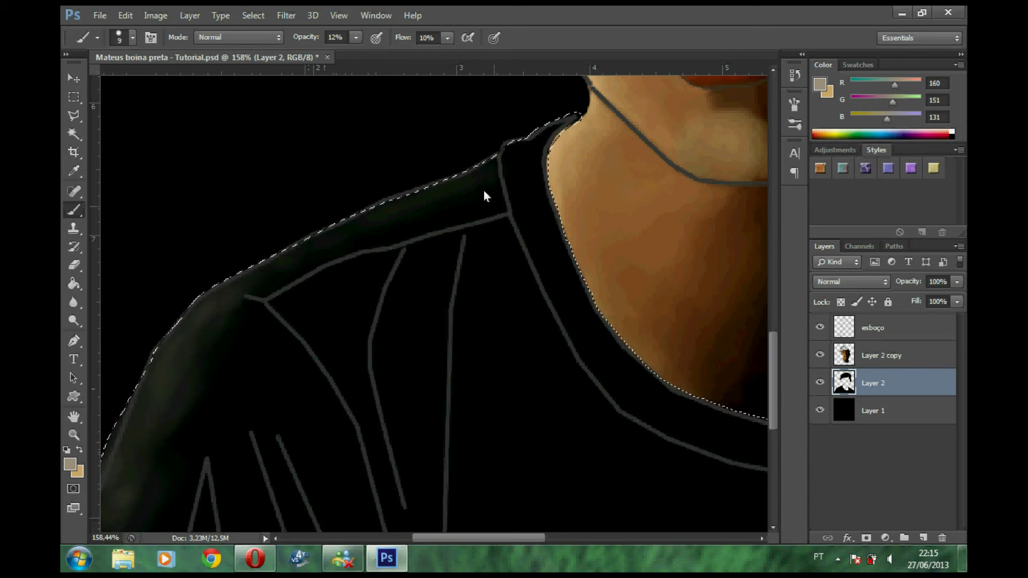
mouse_move(474, 163)
mouse_down()
mouse_move(469, 181)
mouse_move(279, 273)
mouse_up()
key(bracketleft)
drag(448, 202, 368, 257)
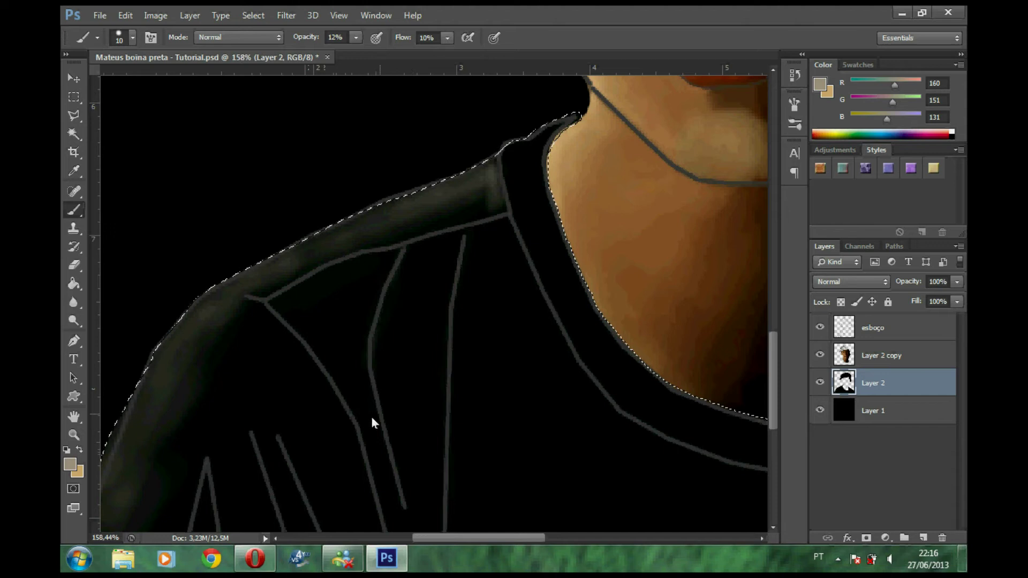
Lighten the lower shirt and shoulder band, hide esboço, deselect, and highlight the shoulder fold.
mouse_move(201, 445)
mouse_down()
mouse_move(179, 471)
mouse_move(175, 297)
mouse_up()
key(bracketright)
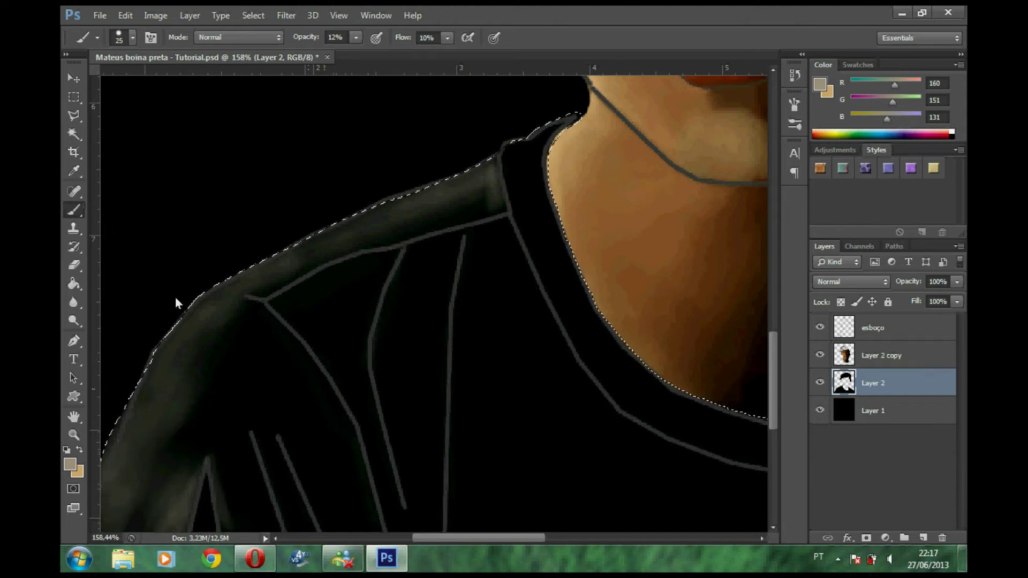
drag(461, 273, 300, 265)
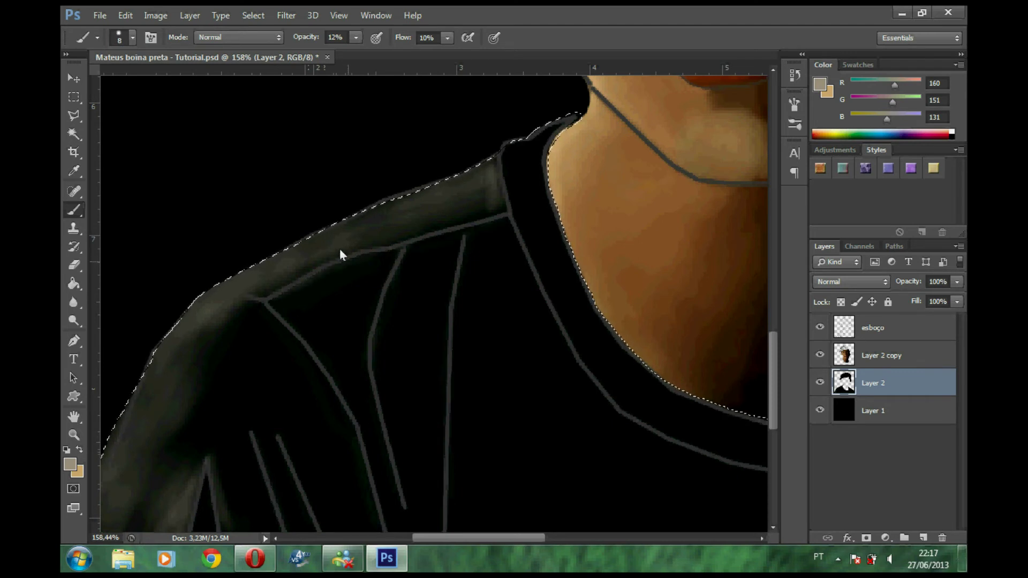
click(820, 327)
key(ctrl+d)
key(bracketleft)
key(bracketleft)
key(bracketleft)
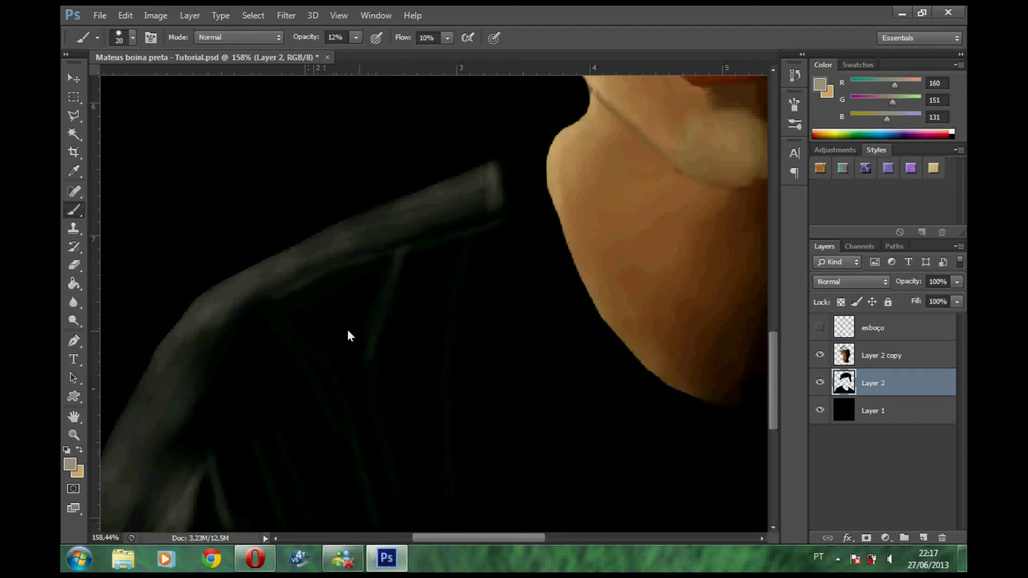
drag(370, 321, 399, 254)
scroll(161, 444, down, 2)
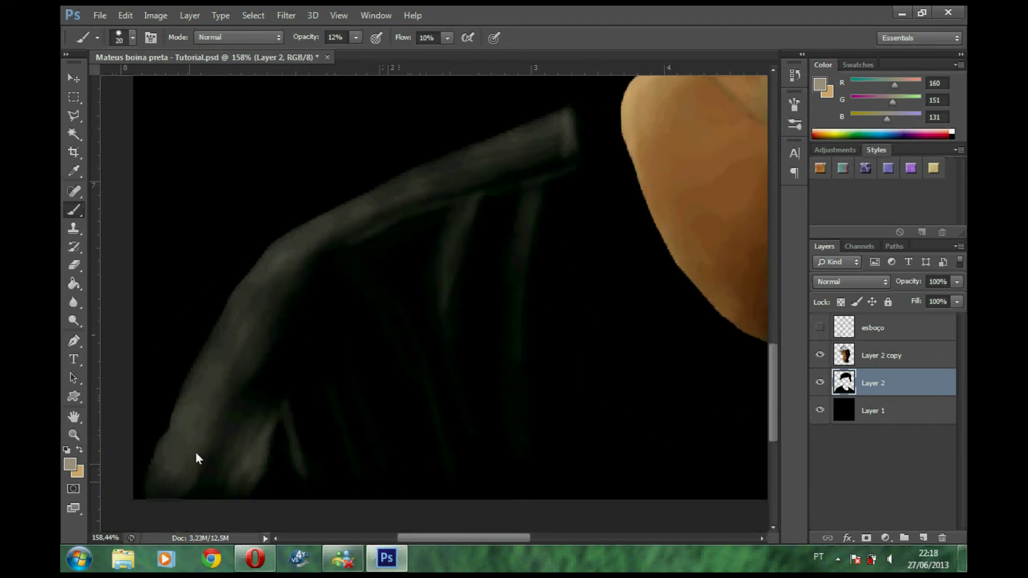
scroll(250, 306, down, 2)
scroll(250, 307, down, 1)
key(q)
key(q)
scroll(329, 387, up, 1)
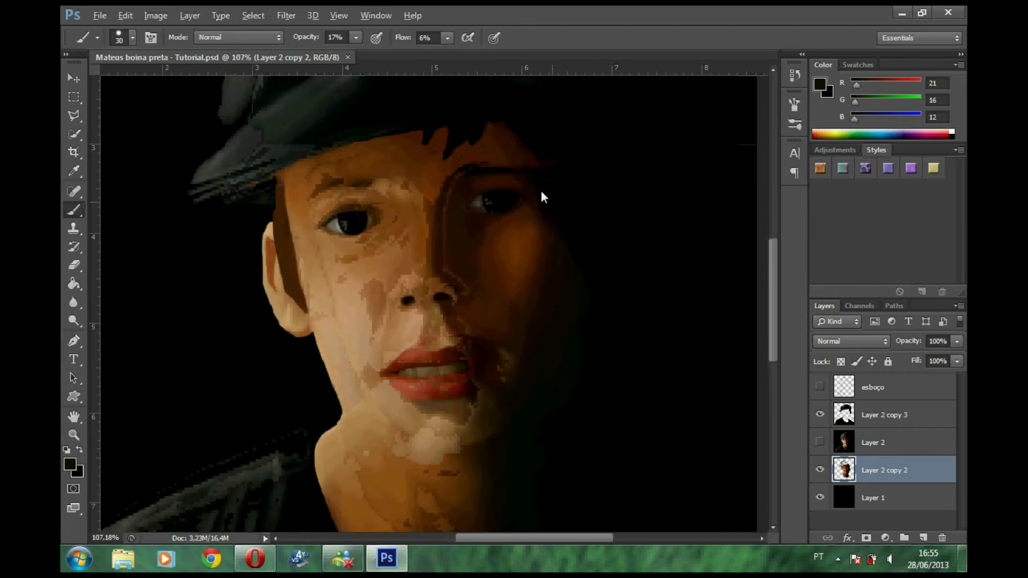
Load a near-black brown and enlarge the brush to 15 with higher flow for the hair strand.
scroll(541, 190, up, 2)
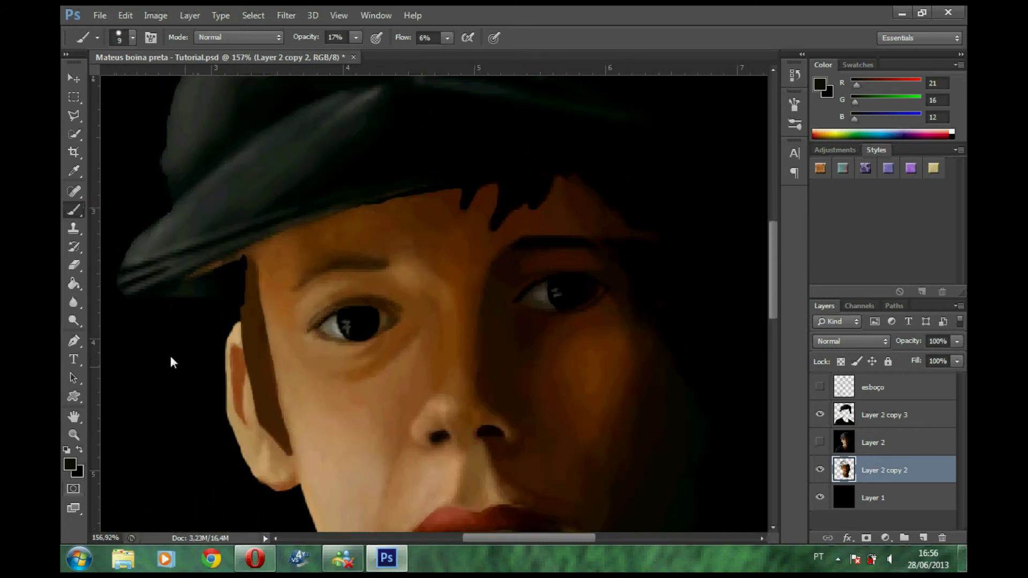
key(i)
click(70, 465)
click(860, 114)
key(b)
key(shift+1)
key(shift+7)
key(bracketright)
key(bracketright)
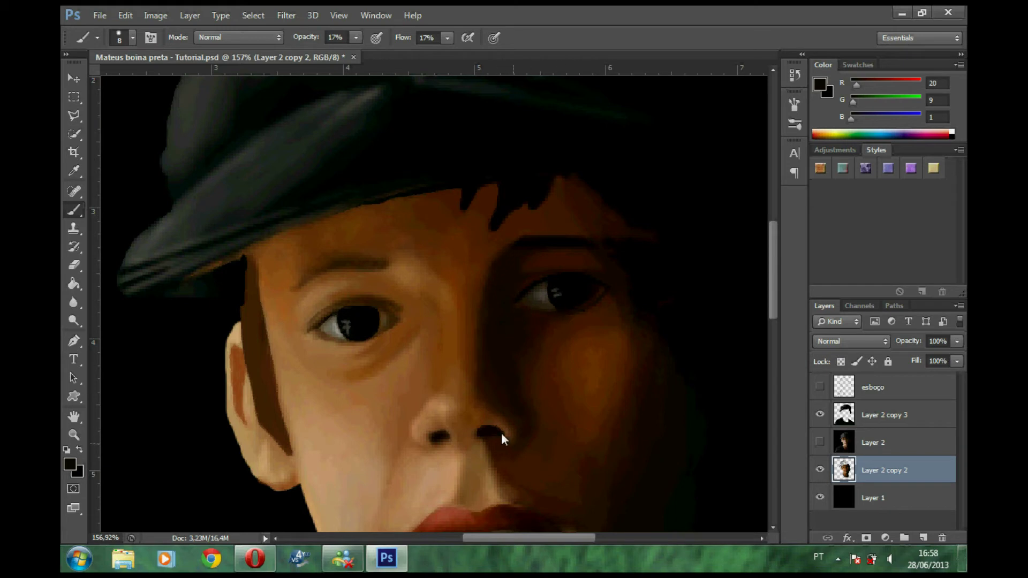
Switch to a medium brown at 38% opacity, 35% flow and brush size 8.
scroll(504, 470, down, 2)
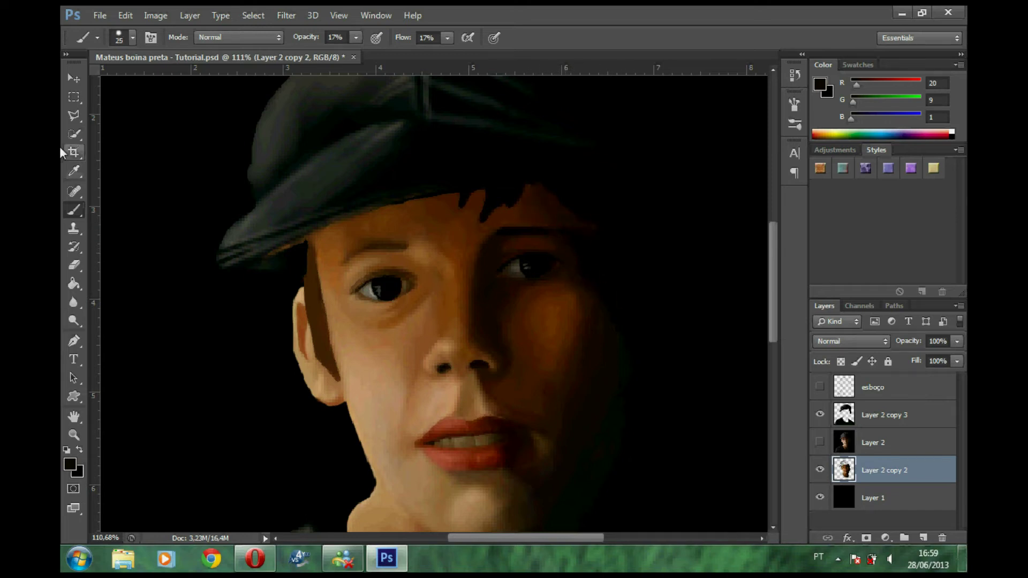
click(69, 465)
click(866, 119)
key(3)
key(8)
key(shift+3)
key(shift+5)
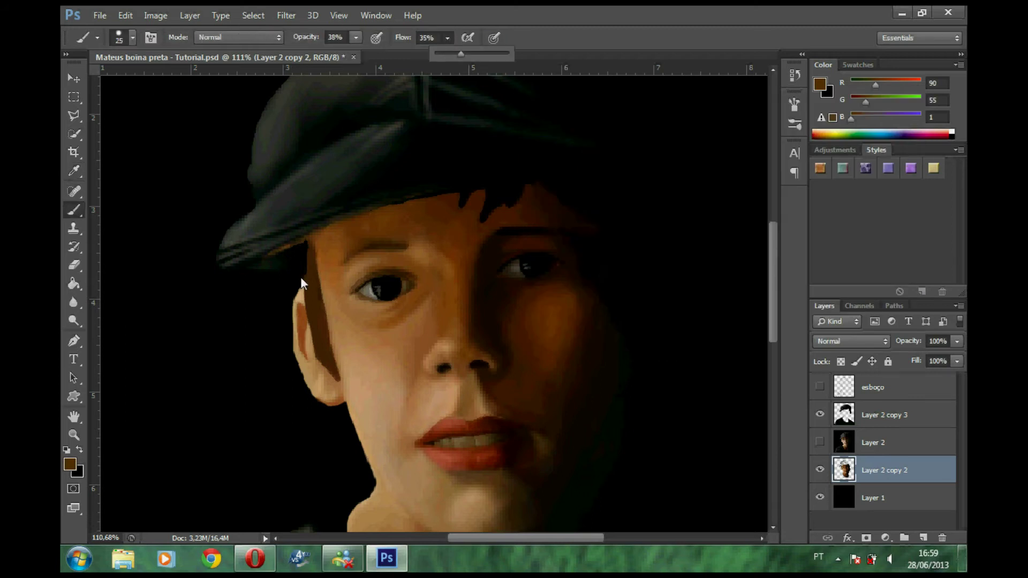
scroll(277, 329, up, 3)
key(bracketleft)
key(bracketleft)
key(bracketleft)
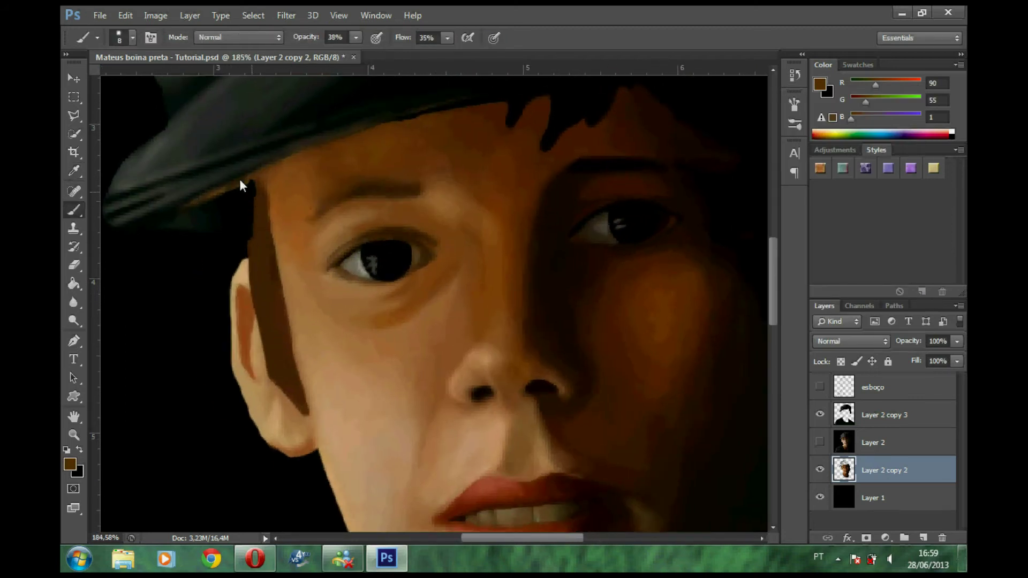
Erase briefly on Layer 2 copy 3, then paint ear skin tones at 65% opacity on Layer 2 copy 2.
click(844, 414)
key(e)
ctrl+click(240, 261)
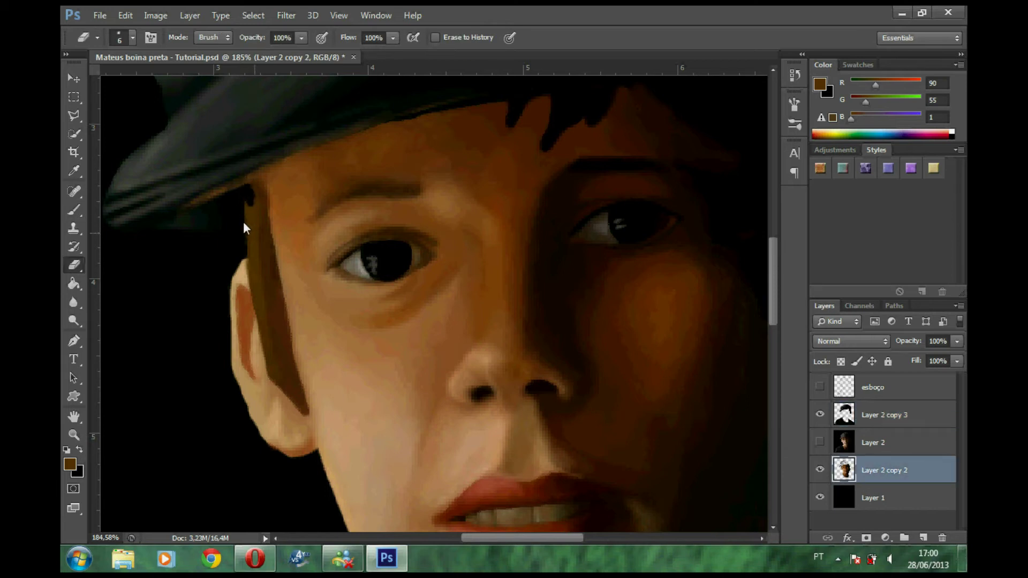
key(b)
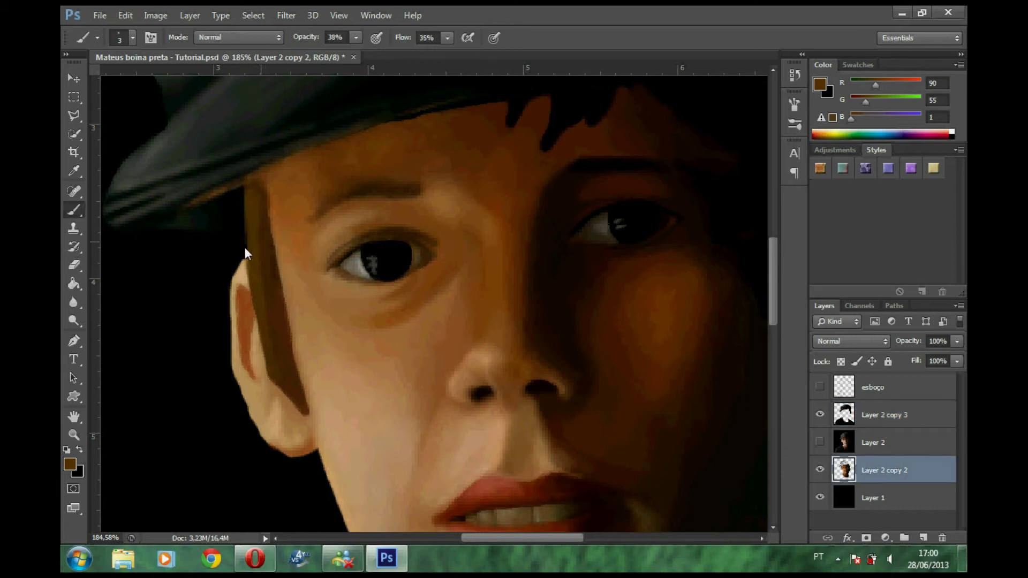
key(6)
key(5)
alt+click(255, 359)
alt+click(277, 395)
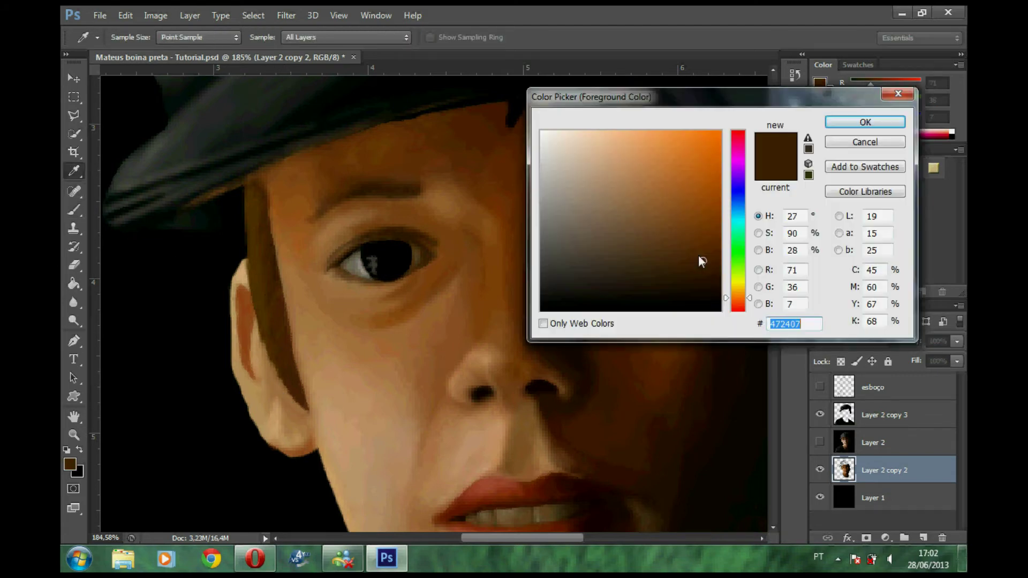
Sample hair browns near the hairline and eye to paint warm strands under the cap.
alt+click(252, 194)
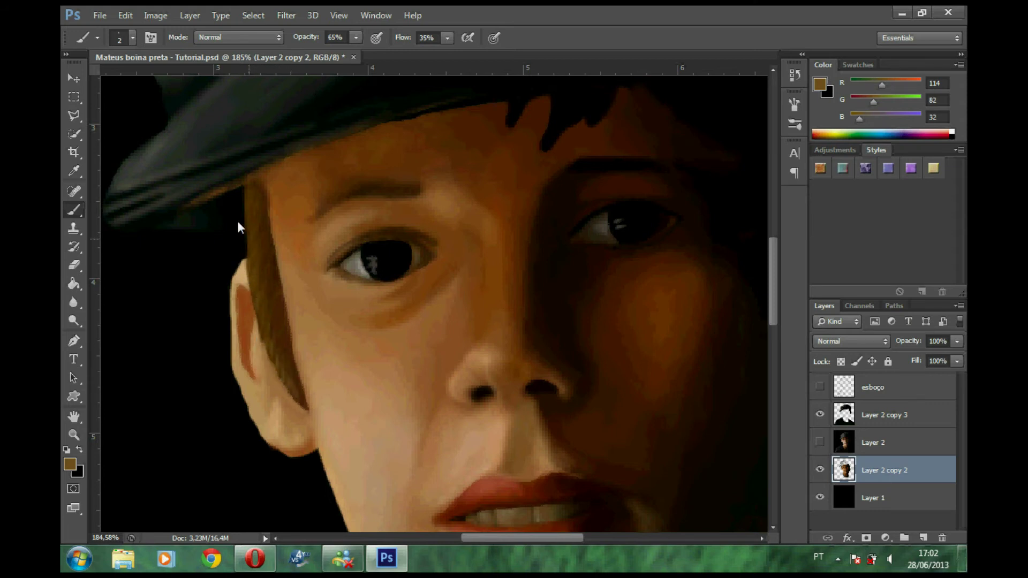
alt+click(401, 239)
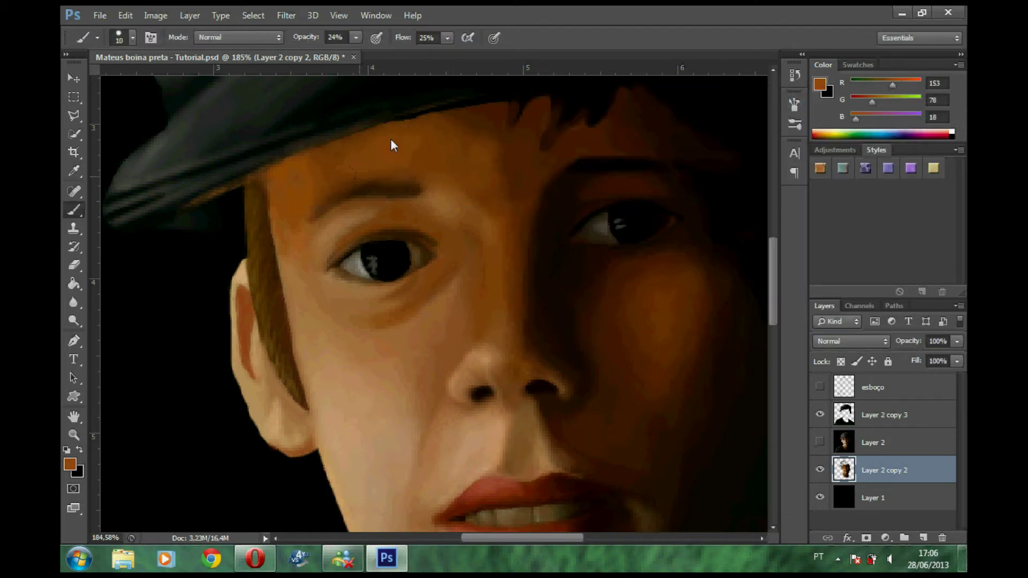
Blend the face with a lighter orange-brown at 15% opacity, 14% flow and brush size 15.
key(bracketleft)
click(631, 188)
key(Return)
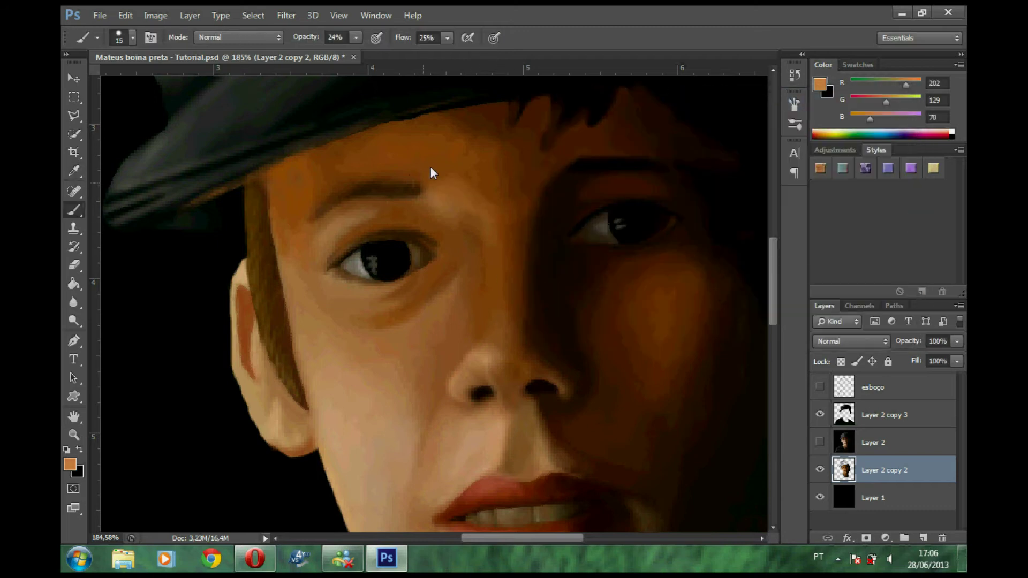
key(1)
key(5)
key(shift+1)
key(shift+4)
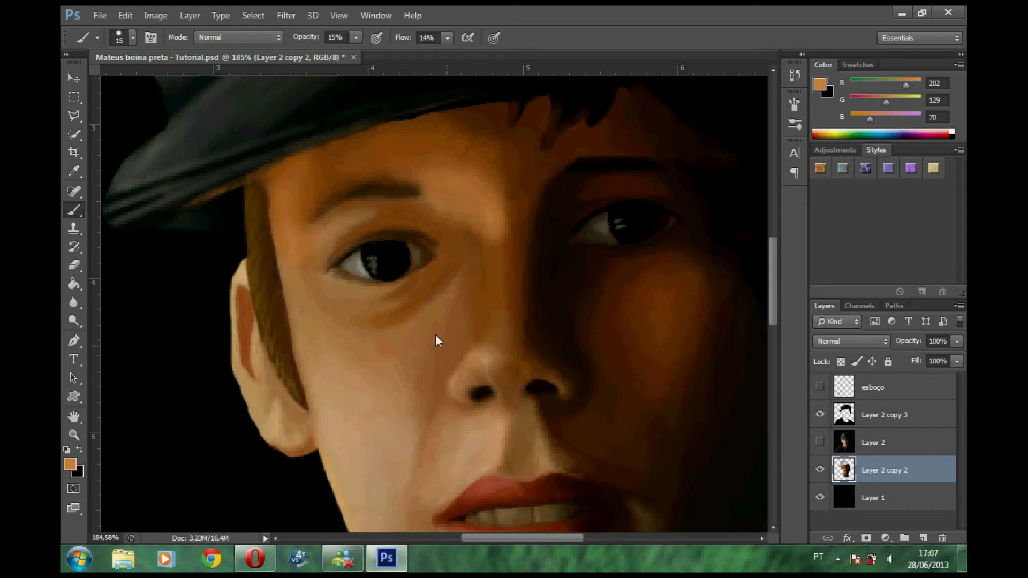
Paint fine dark details with a size-4 brush using a darkened brown sampled from the hair.
scroll(558, 350, down, 5)
scroll(559, 354, up, 1)
scroll(555, 355, up, 1)
scroll(555, 356, up, 4)
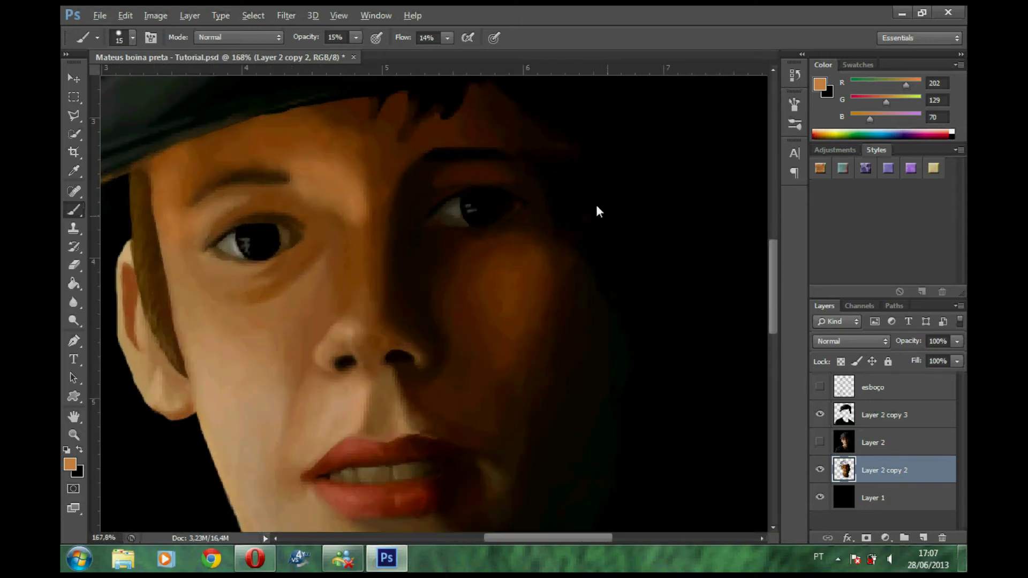
scroll(450, 307, up, 1)
alt+click(525, 252)
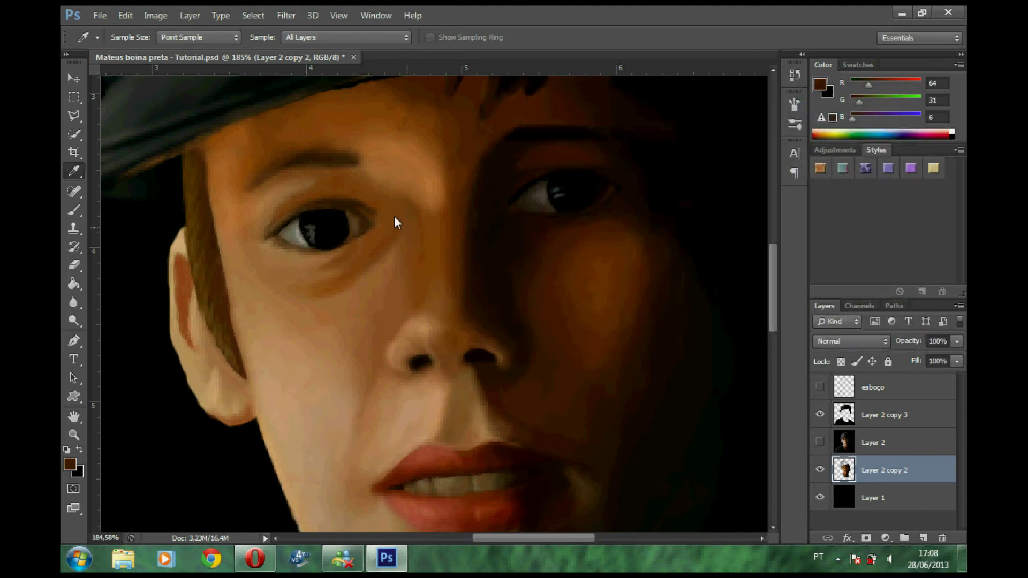
key(bracketleft)
key(bracketleft)
key(bracketleft)
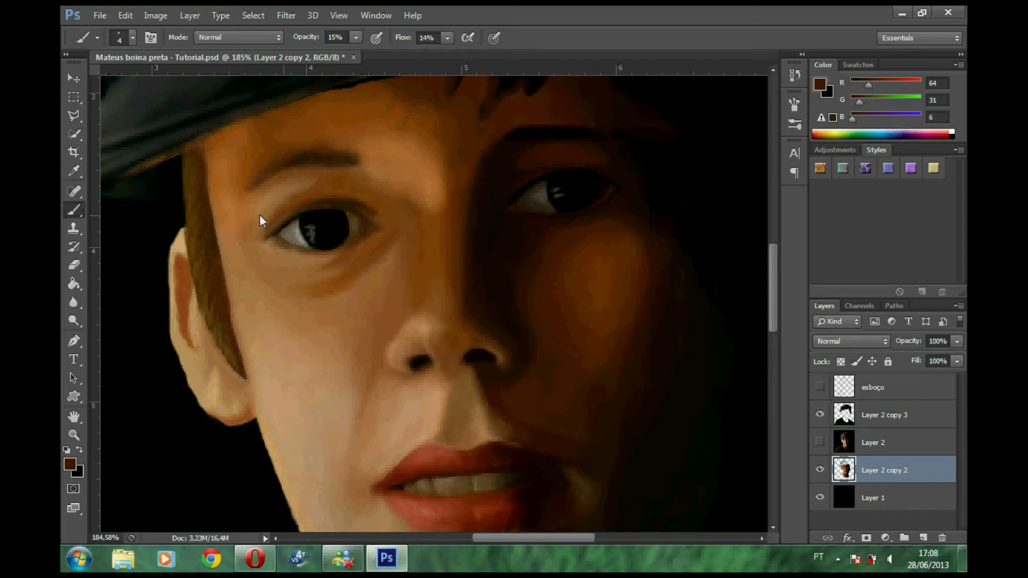
click(69, 465)
click(872, 121)
Refine the eye area with mid brown, lighter brown and tan at brush size 3.
alt+click(370, 197)
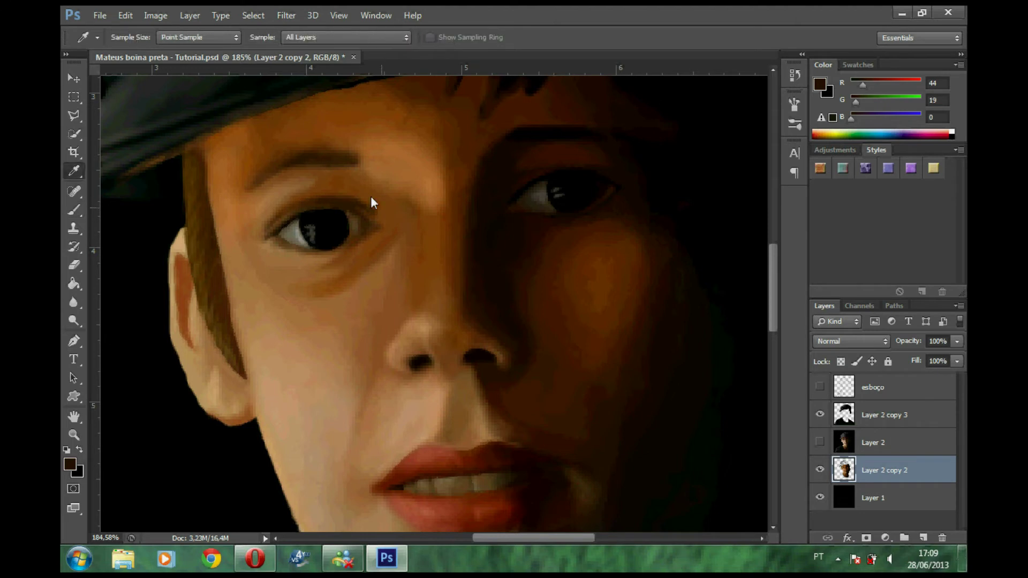
key(bracketleft)
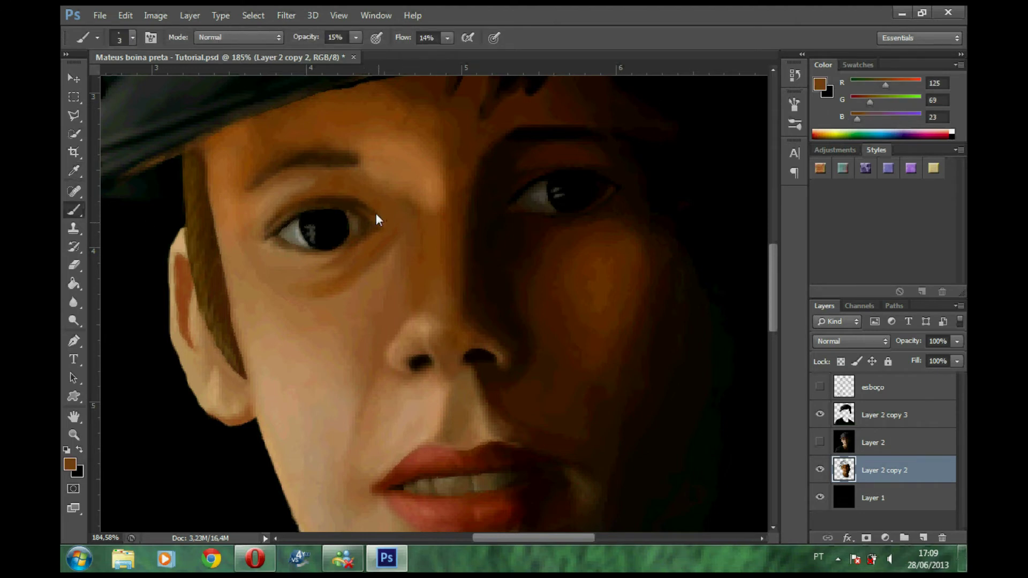
click(649, 210)
key(Return)
click(643, 203)
key(Return)
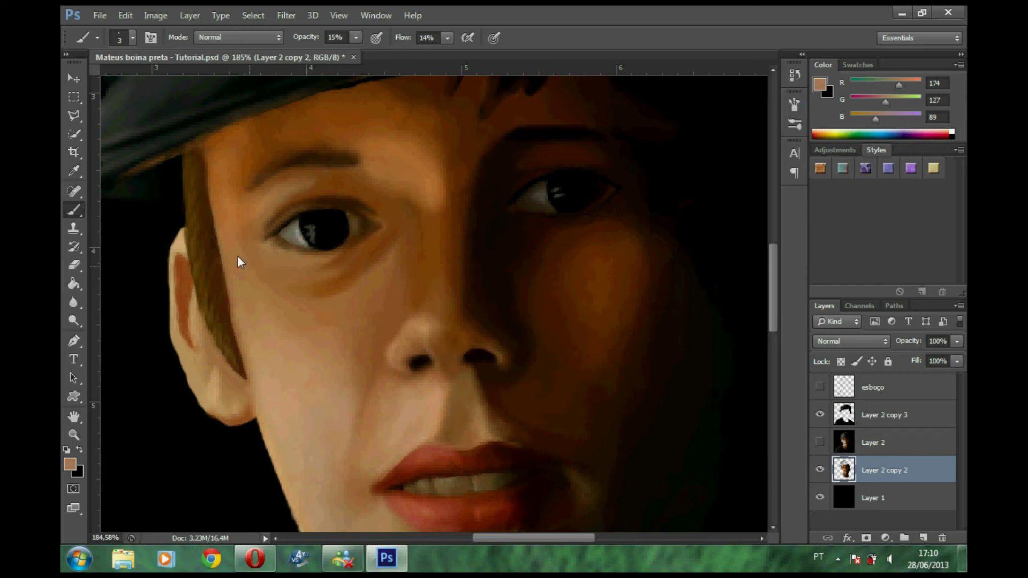
drag(295, 199, 547, 340)
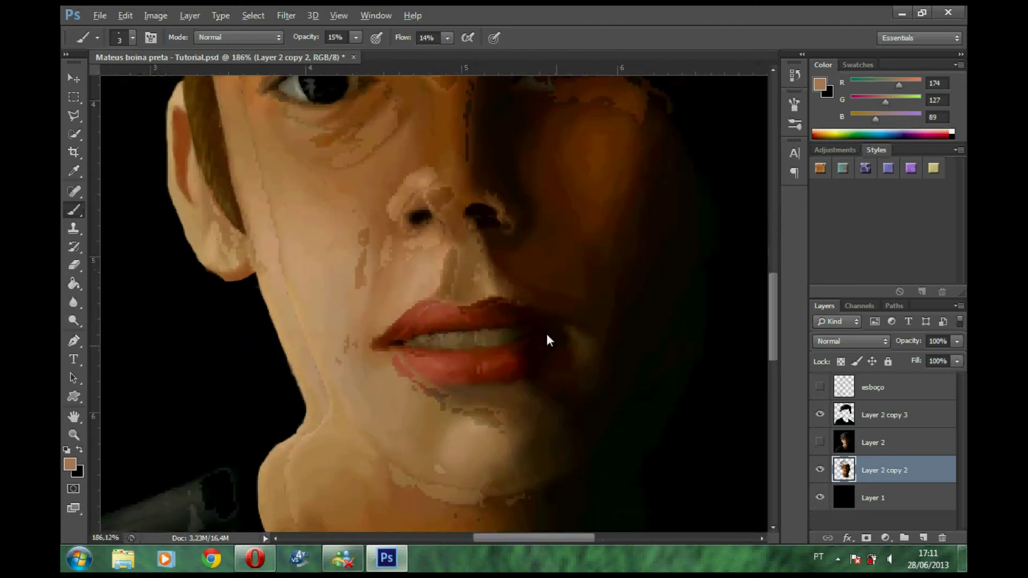
Sample the lips' pink tone and raise the brush opacity and flow.
scroll(547, 341, up, 2)
key(i)
click(69, 465)
click(603, 154)
key(Return)
key(b)
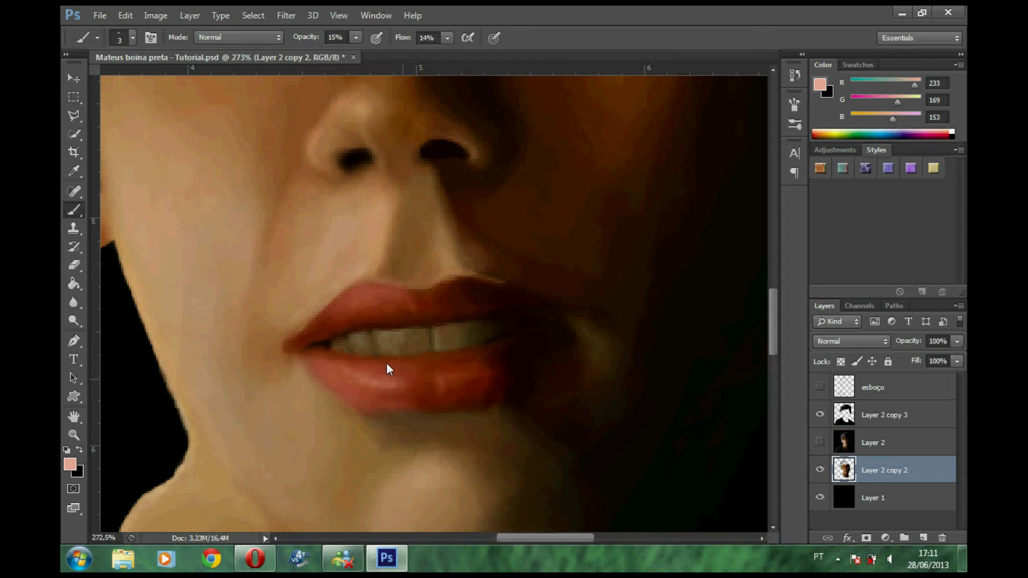
key(shift+5)
key(shift+6)
key(5)
key(6)
Paint around the mouth with warm skin colour d89a68 at 11% flow.
click(820, 84)
drag(738, 304, 729, 292)
text(d89a68)
key(Return)
key(b)
key(shift+1)
key(shift+1)
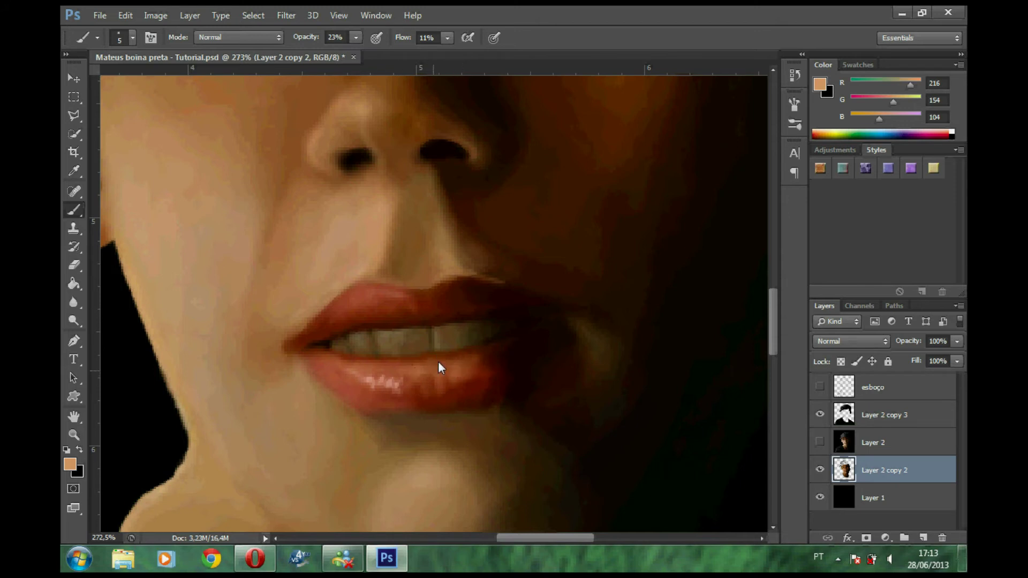
Add lower-lip highlights in pinkish red de8787, then fit the whole portrait on screen.
click(820, 84)
drag(738, 298, 724, 131)
text(de8787)
key(Return)
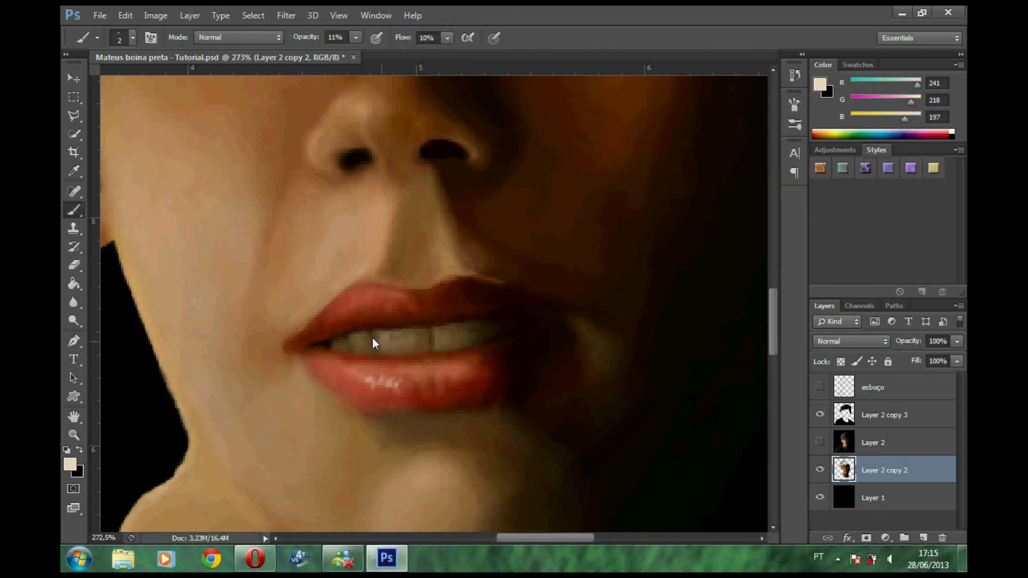
key(ctrl+0)
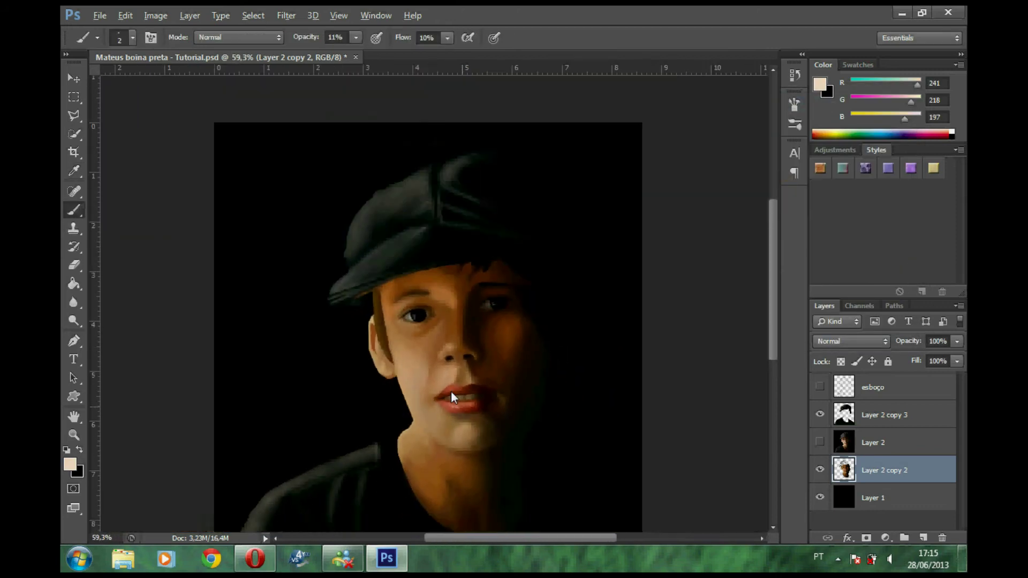
Sample lighter and pale skin tones and paint peach highlights over the chin, jaw and left cheek.
scroll(400, 349, up, 1)
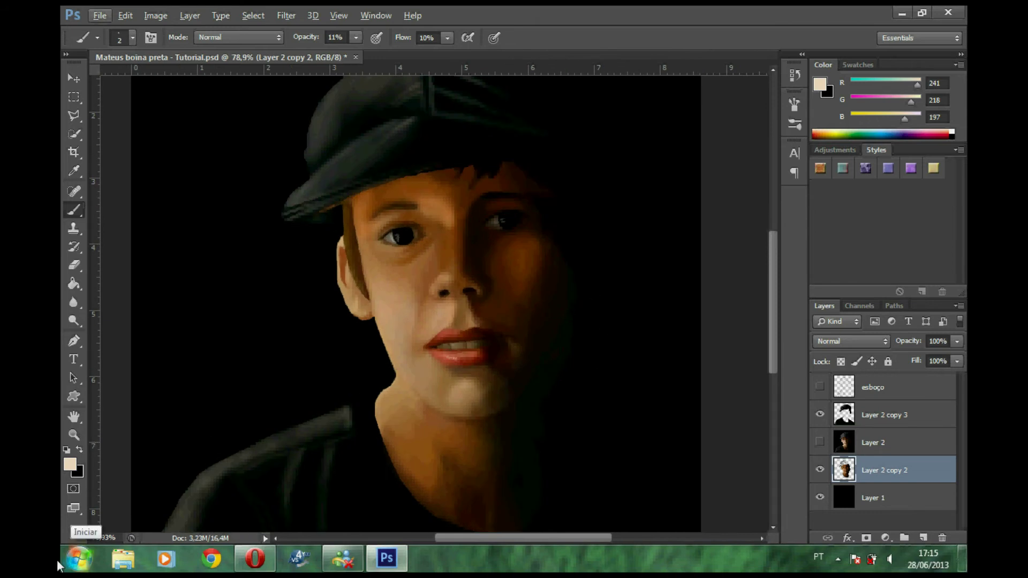
key(space)
drag(555, 348, 598, 367)
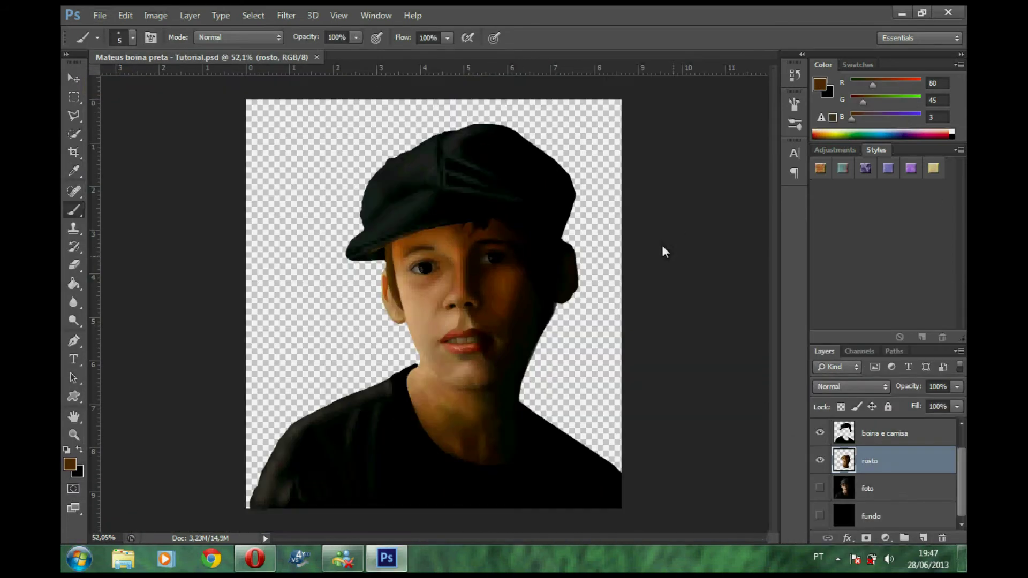
scroll(630, 299, up, 4)
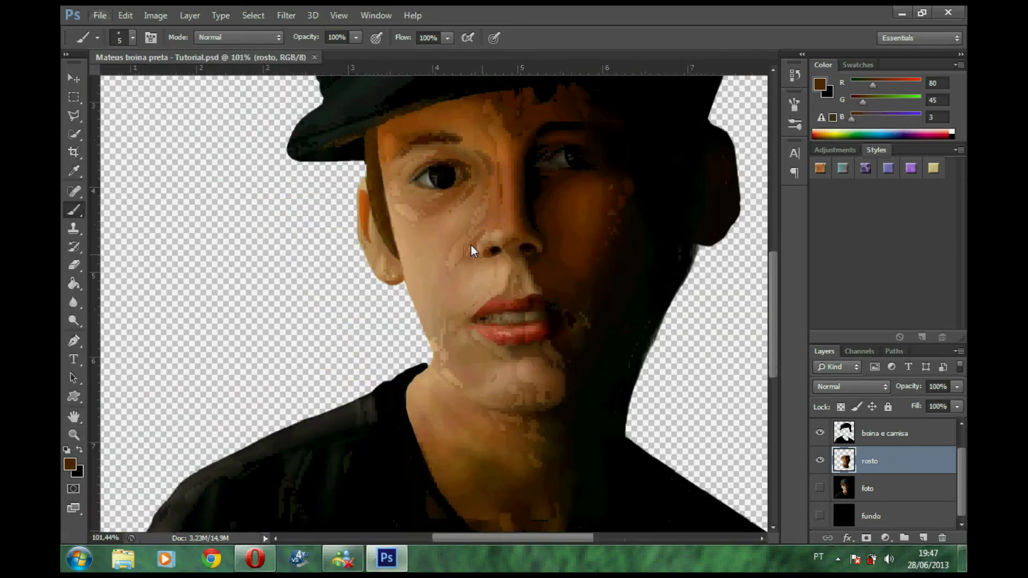
click(608, 138)
key(Return)
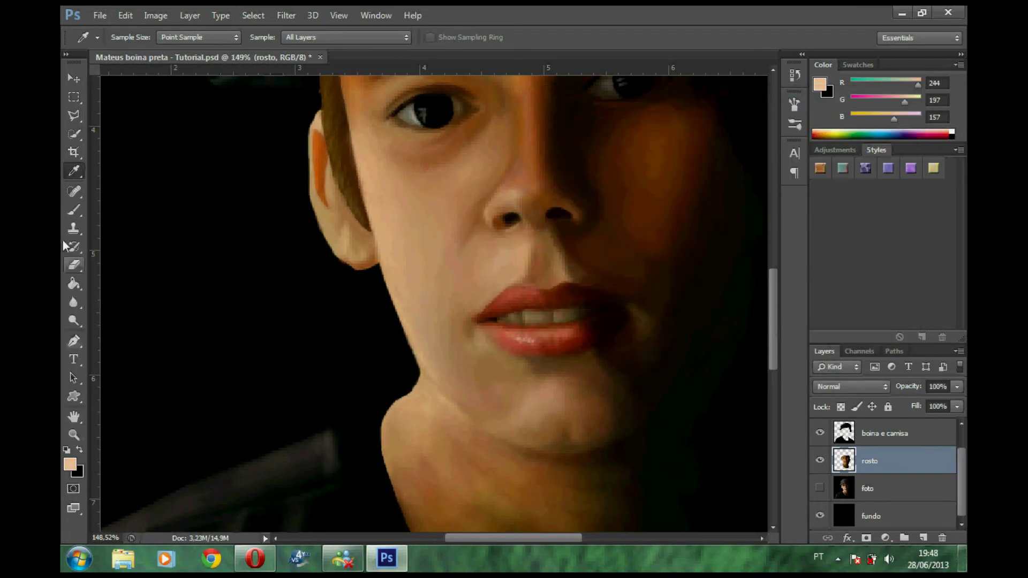
key(b)
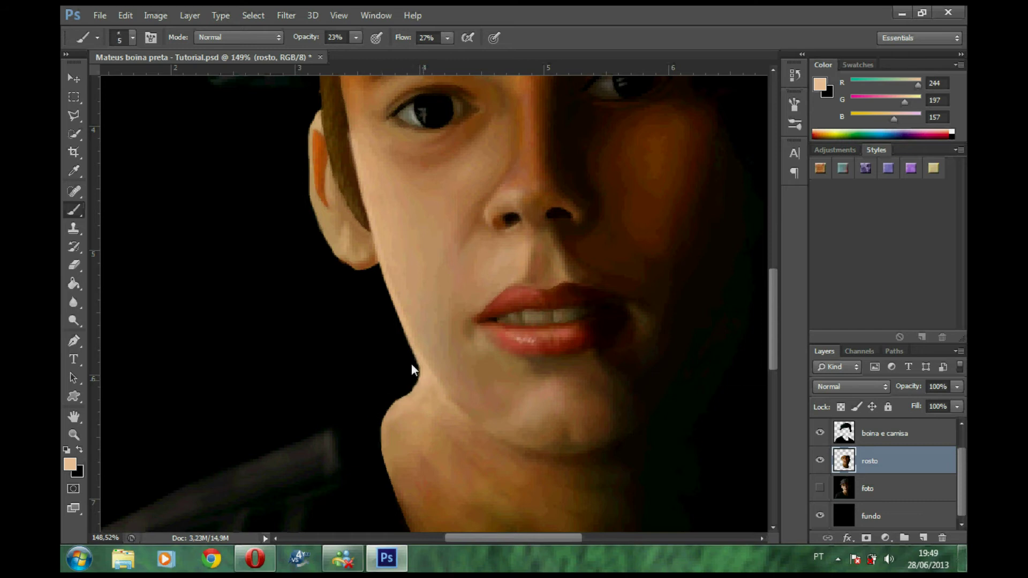
scroll(411, 363, down, 5)
alt+click(422, 406)
scroll(409, 348, up, 3)
scroll(340, 200, up, 2)
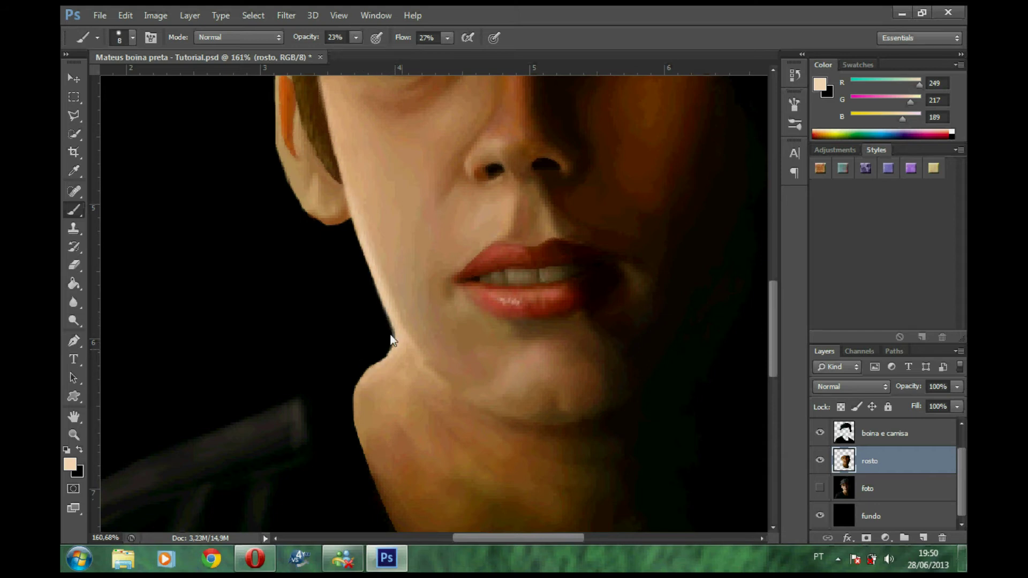
scroll(380, 359, down, 3)
Sample a dark shadow brown, darken it, and paint shadows under the chin.
key(i)
click(465, 364)
click(819, 84)
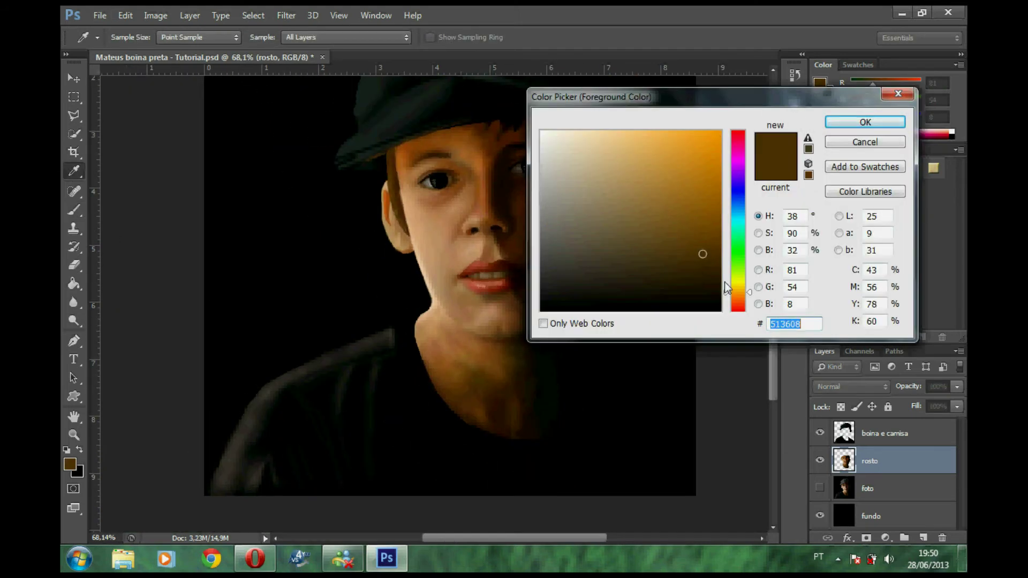
key(Return)
scroll(501, 350, up, 2)
scroll(433, 306, up, 2)
key(b)
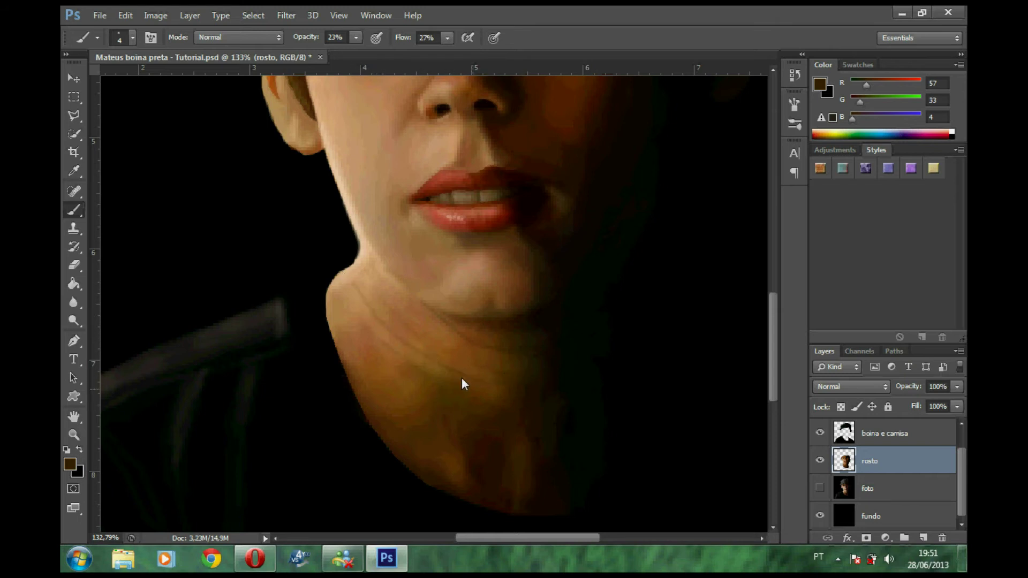
Paint the neck with warm skin browns sampled from it, stepping to lighter tones.
click(70, 464)
click(377, 321)
key(Return)
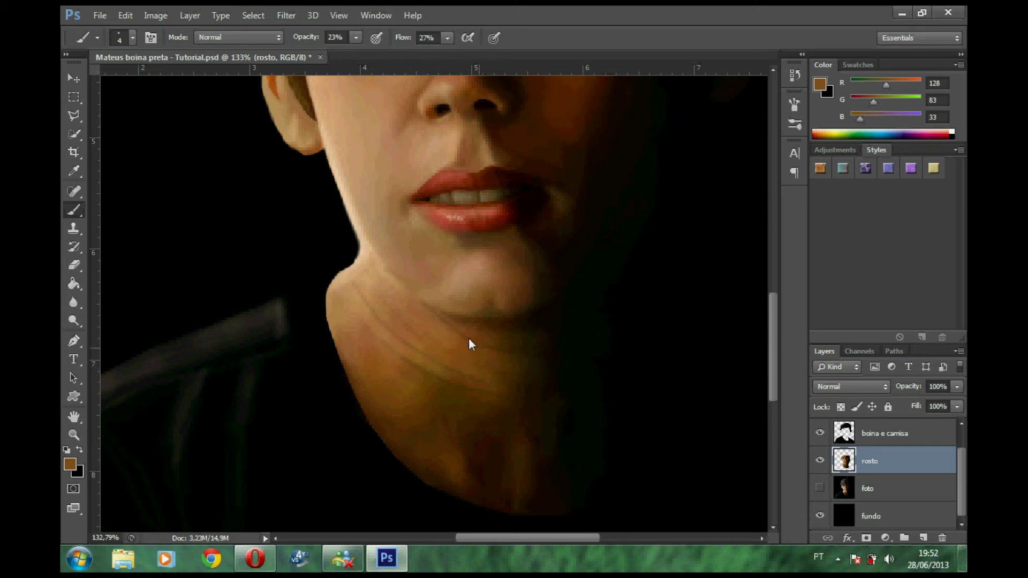
alt+click(355, 290)
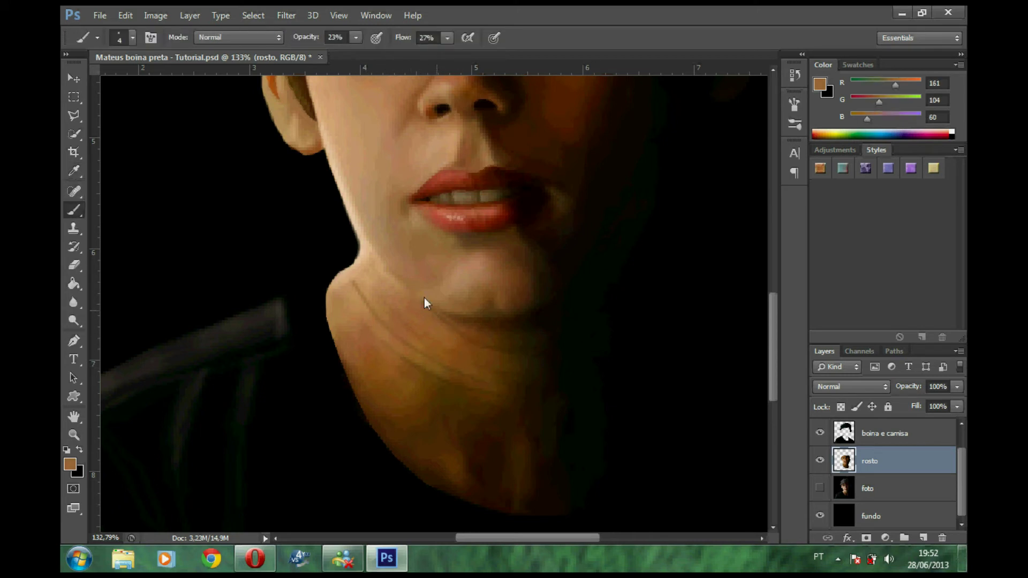
alt+click(355, 294)
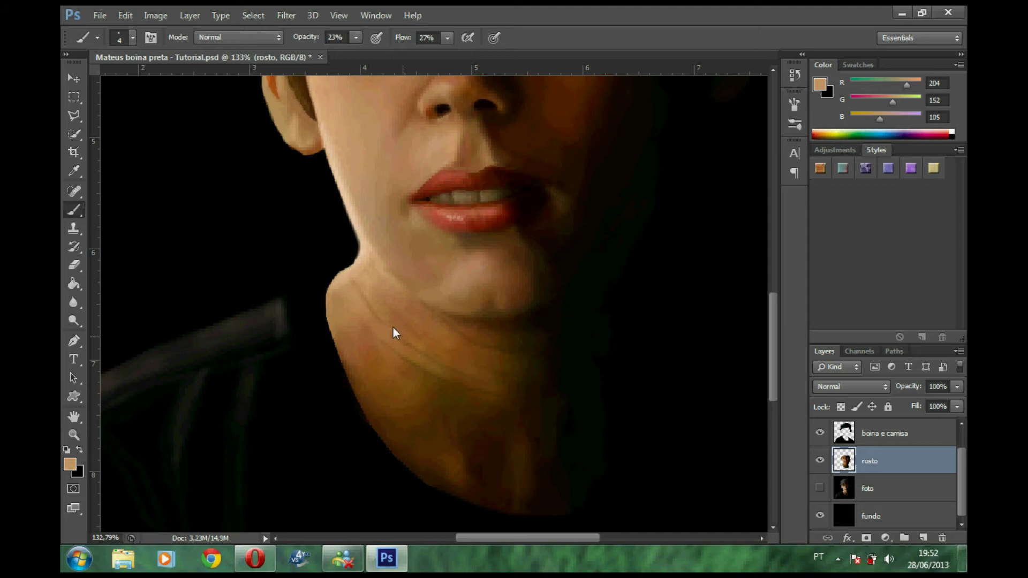
Deepen the neck shadows toward the collar with near-black at brush size 9, then load a mid brown.
alt+click(500, 471)
click(488, 478)
key(Return)
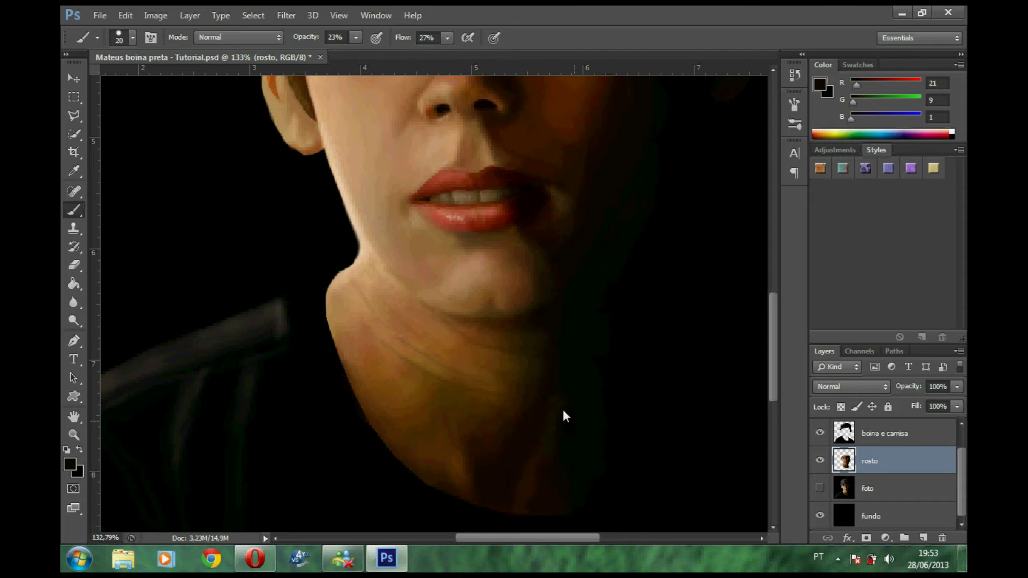
alt+click(482, 484)
key(bracketleft)
key(bracketleft)
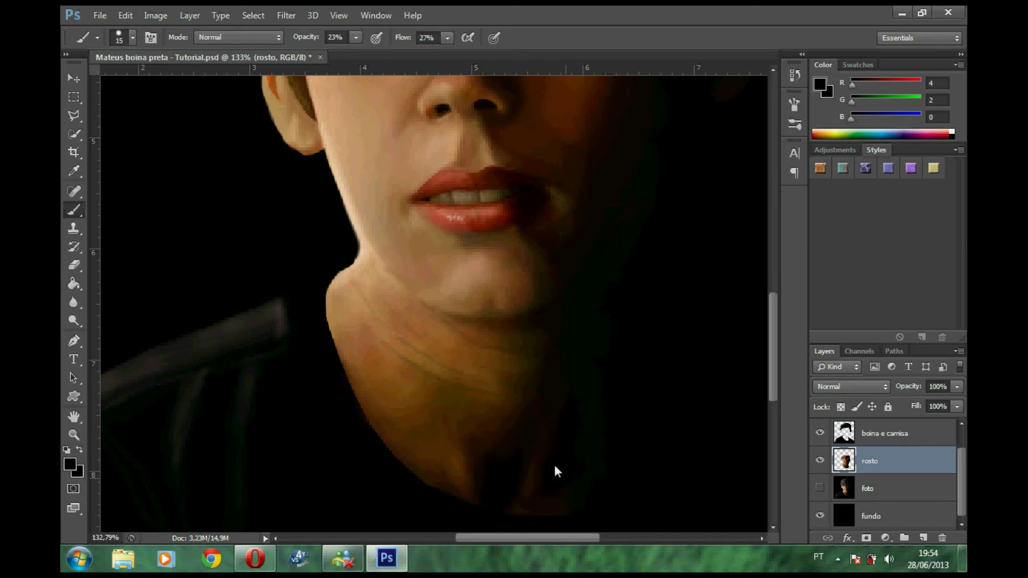
scroll(459, 360, down, 5)
alt+click(415, 343)
Darken the sampled hair brown to near-black and stroke the eyebrows and hairline under the cap.
scroll(504, 465, up, 3)
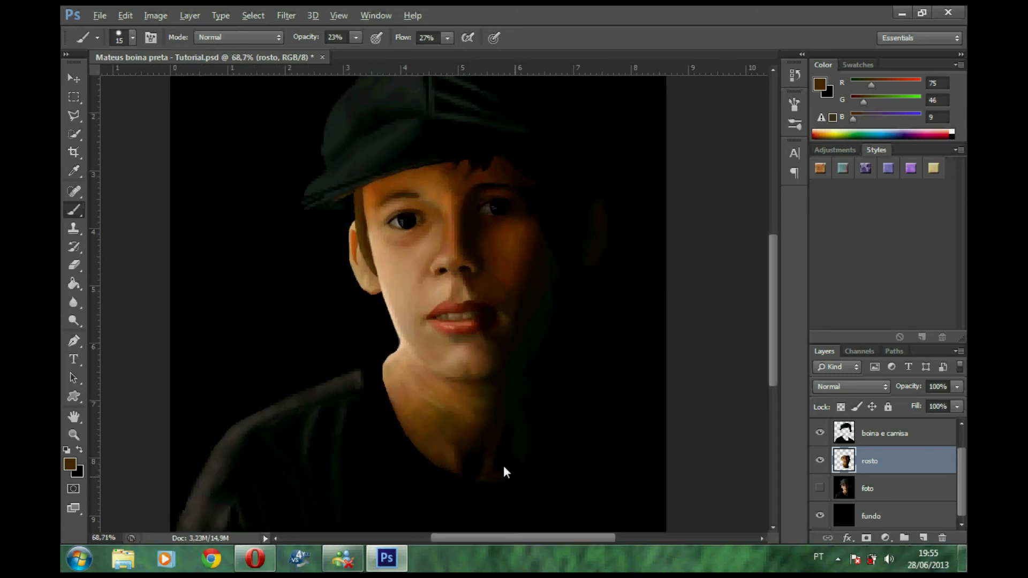
scroll(419, 297, up, 3)
scroll(474, 287, up, 2)
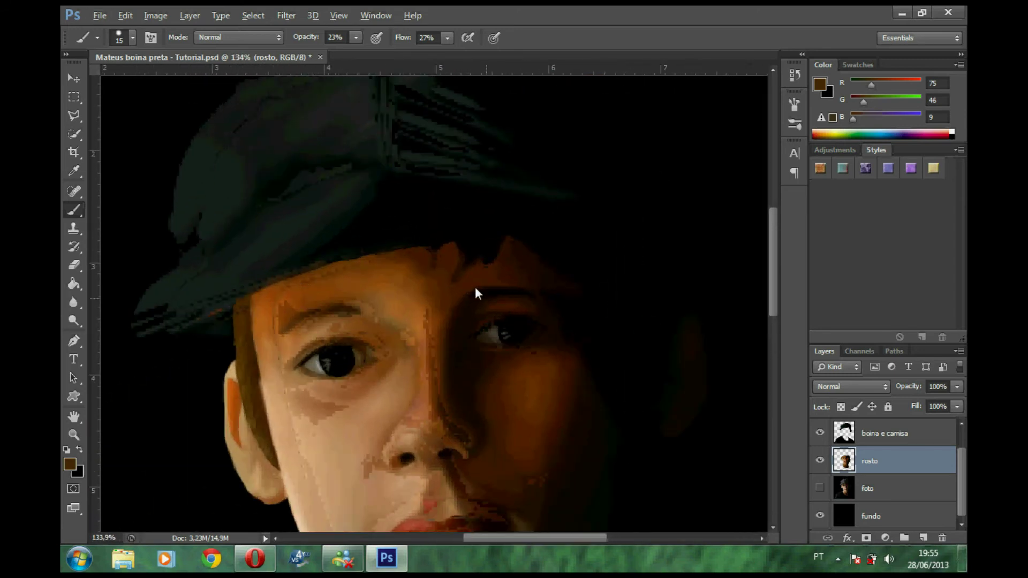
scroll(531, 407, up, 1)
key(i)
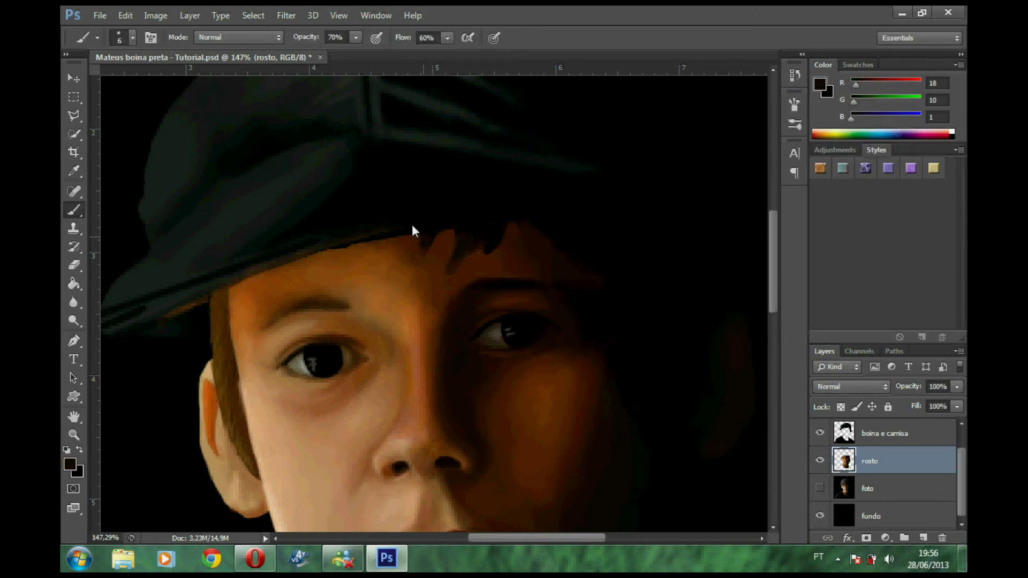
key(p)
key(b)
alt+click(398, 243)
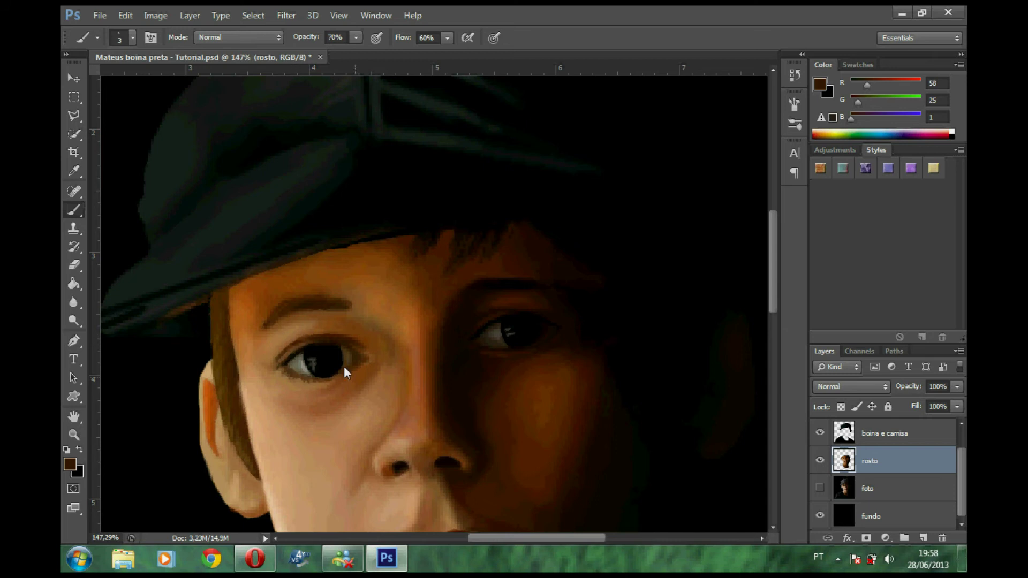
click(70, 464)
key(Return)
click(69, 464)
key(Return)
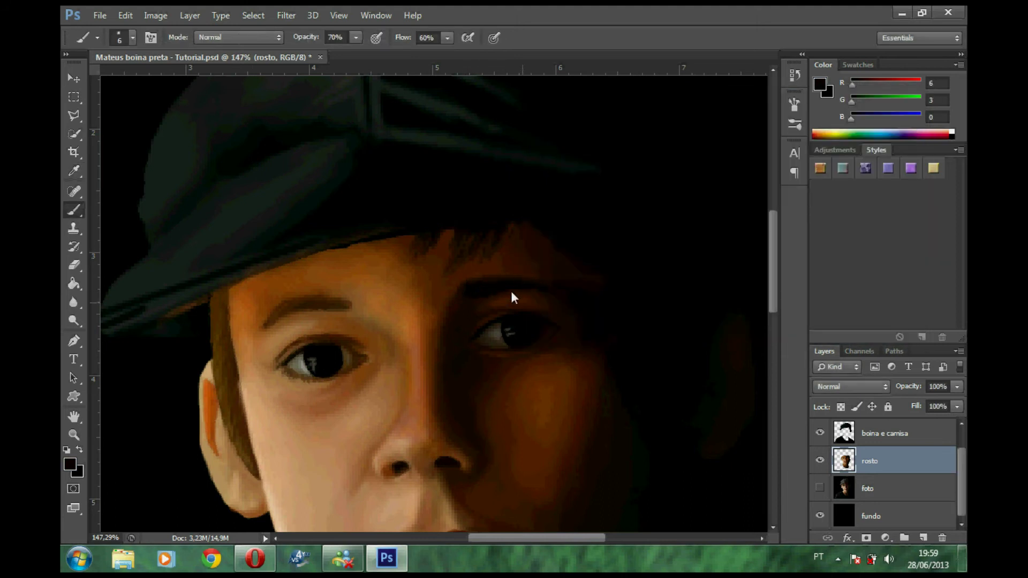
alt+scroll(405, 321, down, 5)
alt+scroll(501, 344, down, 3)
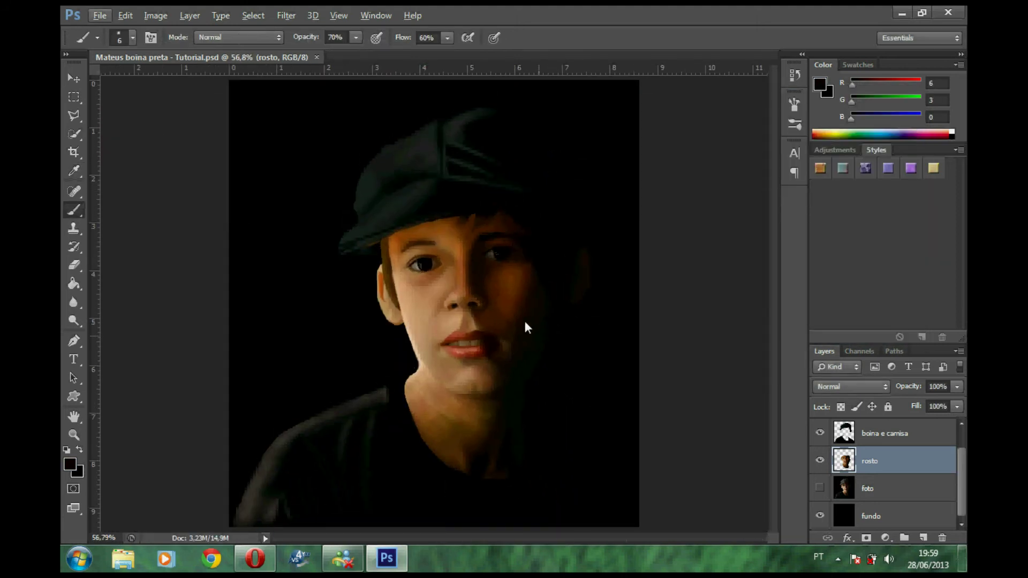
Apply Selective Color with Neutrals Black -18 to the boina e camisa layer.
key(alt+bracketright)
click(286, 15)
mouse_move(177, 51)
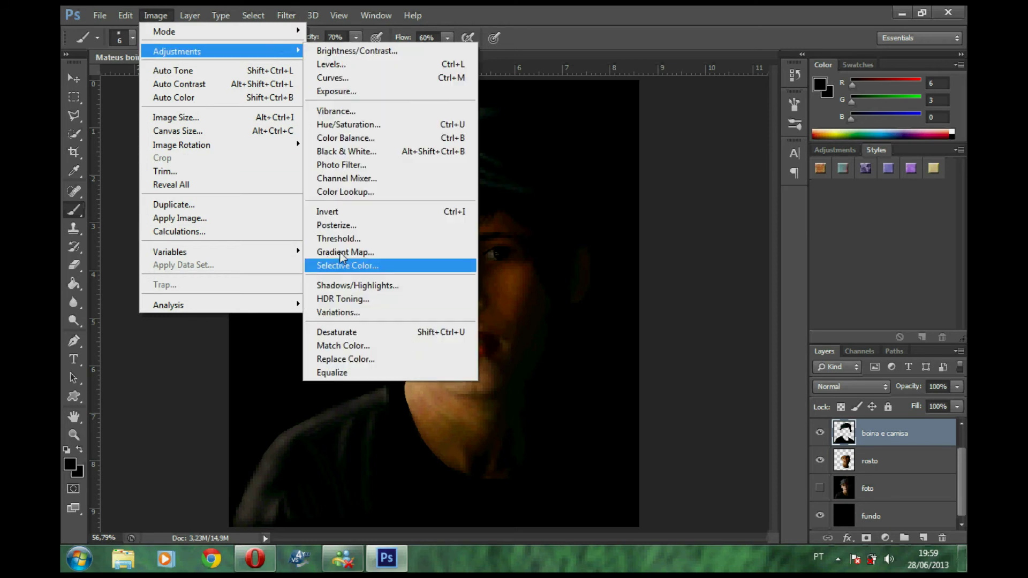
click(343, 265)
drag(723, 289, 710, 289)
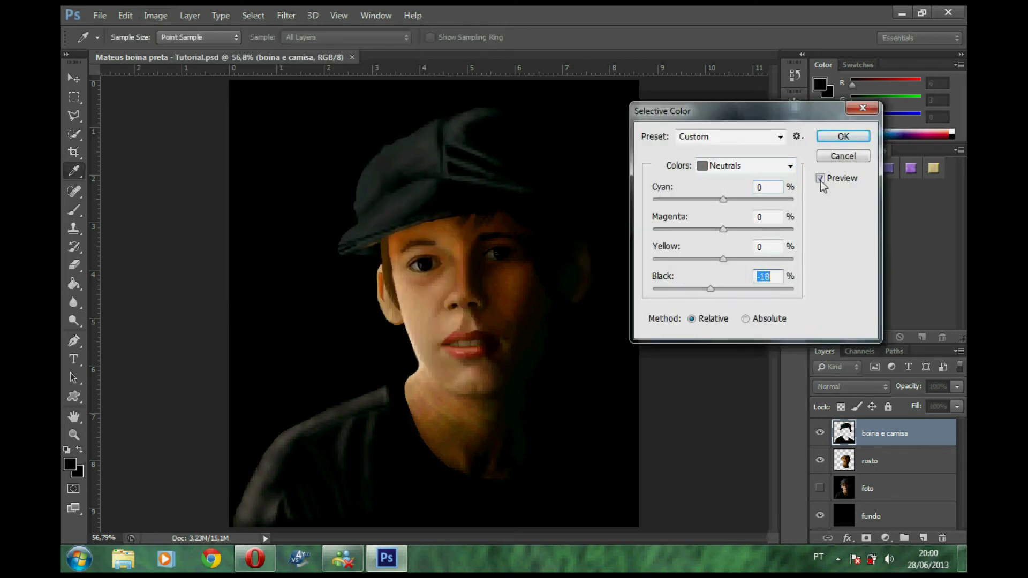
key(Return)
Brush a brighter shoulder highlight inside the cap-and-shirt selection, then deselect.
key(b)
ctrl+click(844, 433)
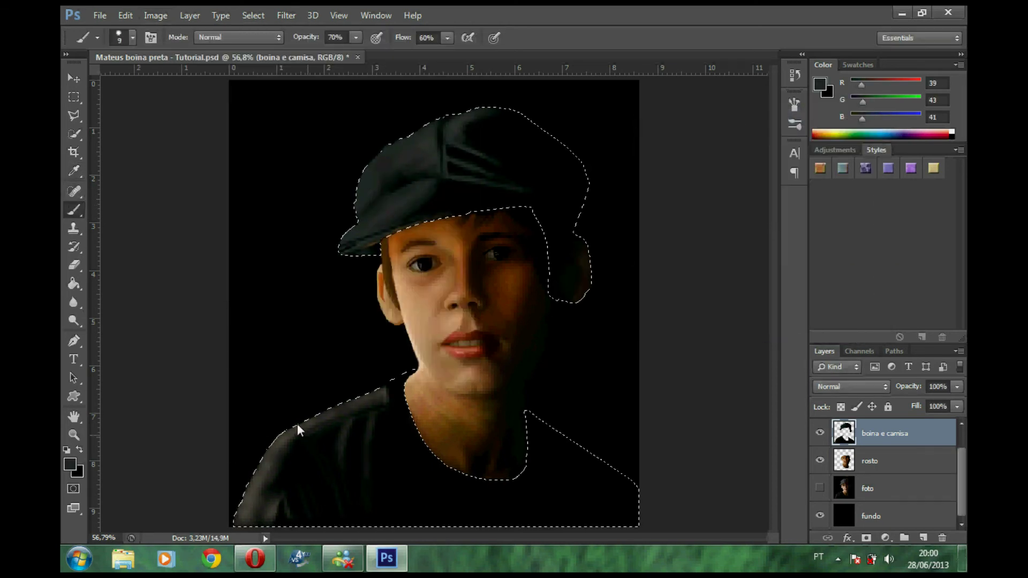
drag(297, 423, 324, 395)
key(bracketright)
key(bracketright)
key(ctrl+d)
Add a new layer named corrente1 for the chain.
click(923, 538)
double_click(875, 433)
text(corrente1)
key(Return)
Set the brush to 100% opacity and flow with 123% spacing, zoomed in on the neck.
click(355, 37)
drag(355, 52, 386, 52)
click(447, 37)
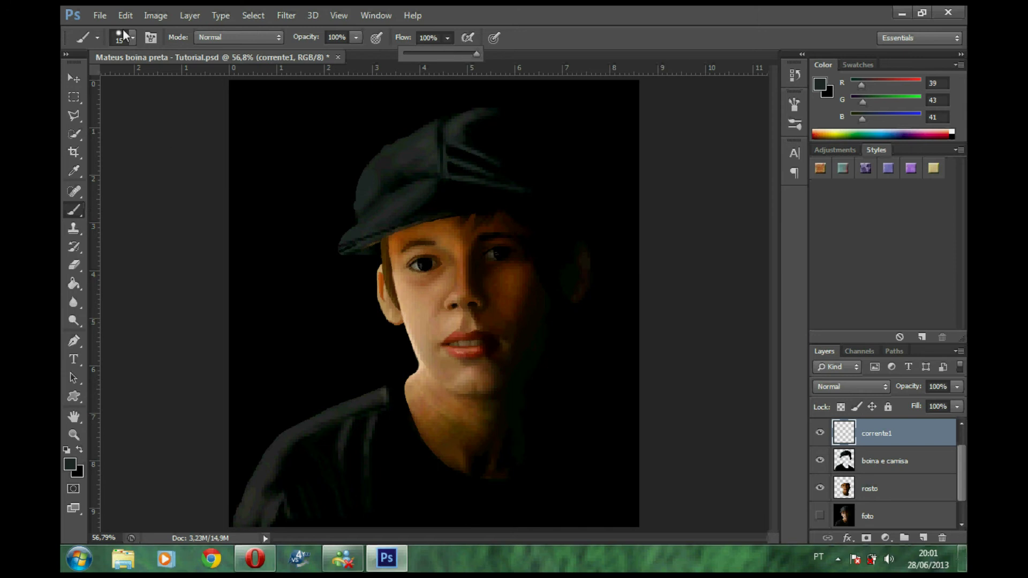
drag(467, 52, 487, 52)
key(F5)
drag(637, 364, 709, 364)
key(F5)
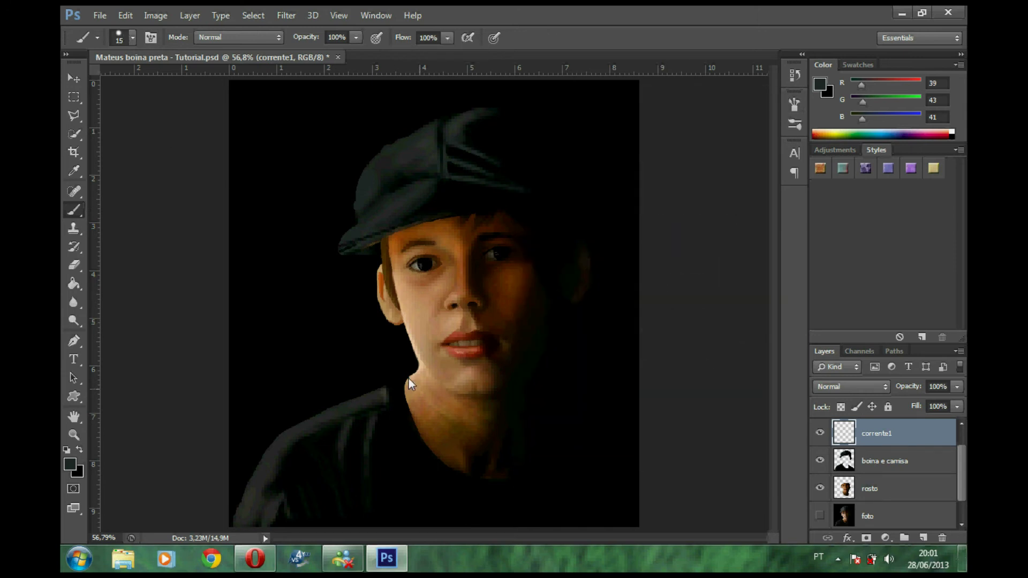
scroll(469, 361, up, 3)
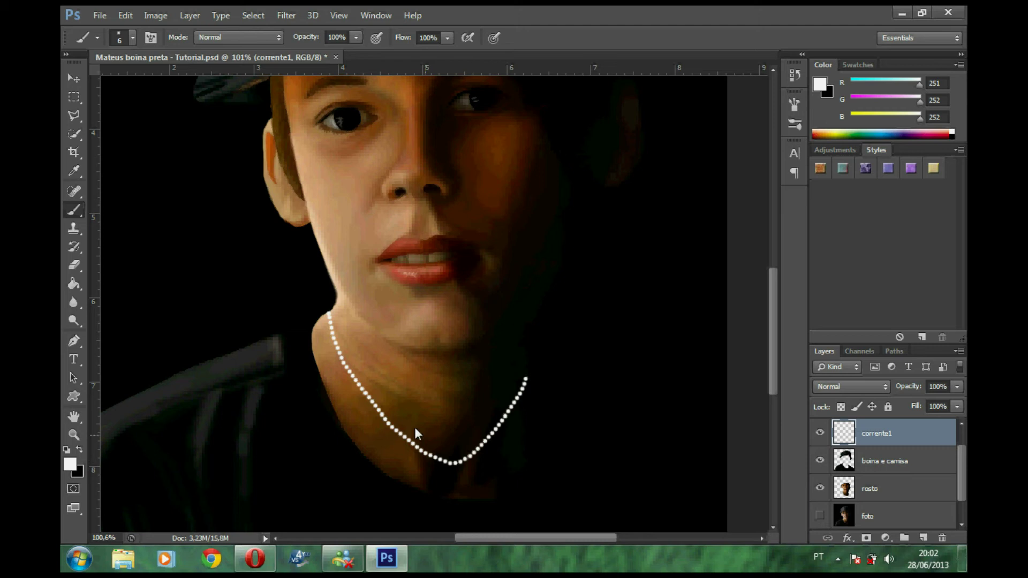
Add a Gradient Overlay to the corrente1 chain with a dark brown left stop.
key(v)
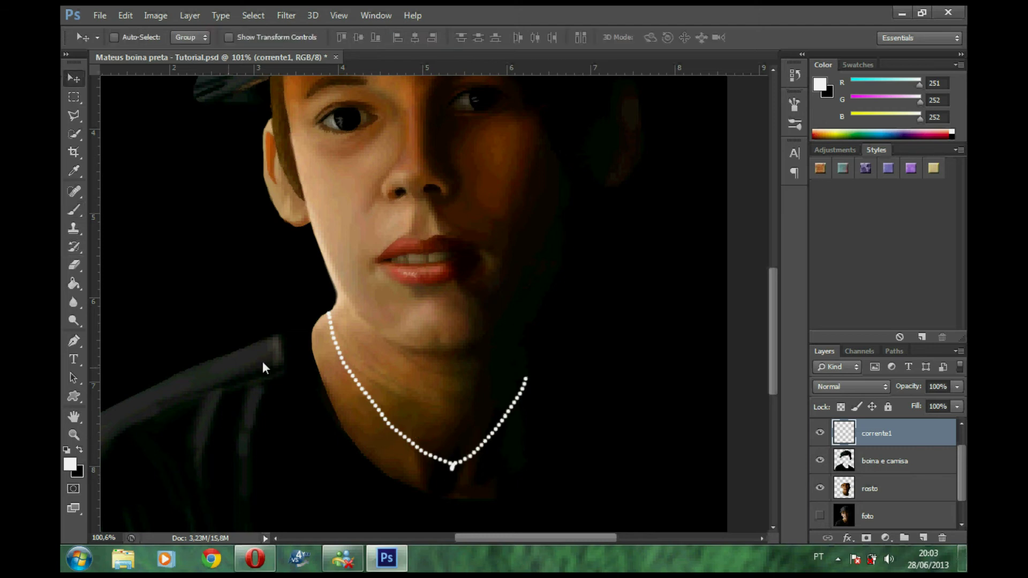
click(845, 537)
click(865, 478)
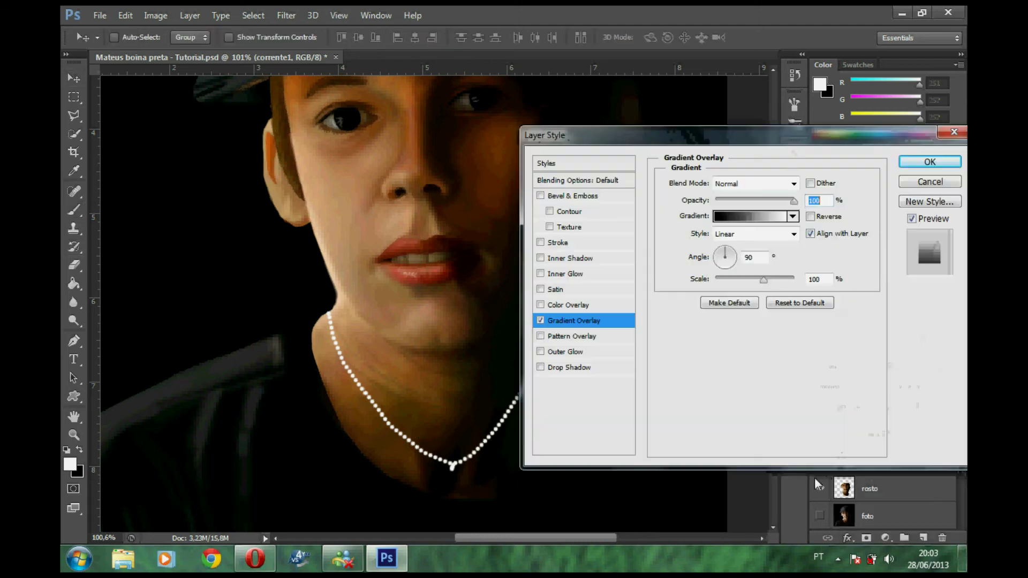
click(739, 206)
drag(713, 189, 748, 174)
click(658, 418)
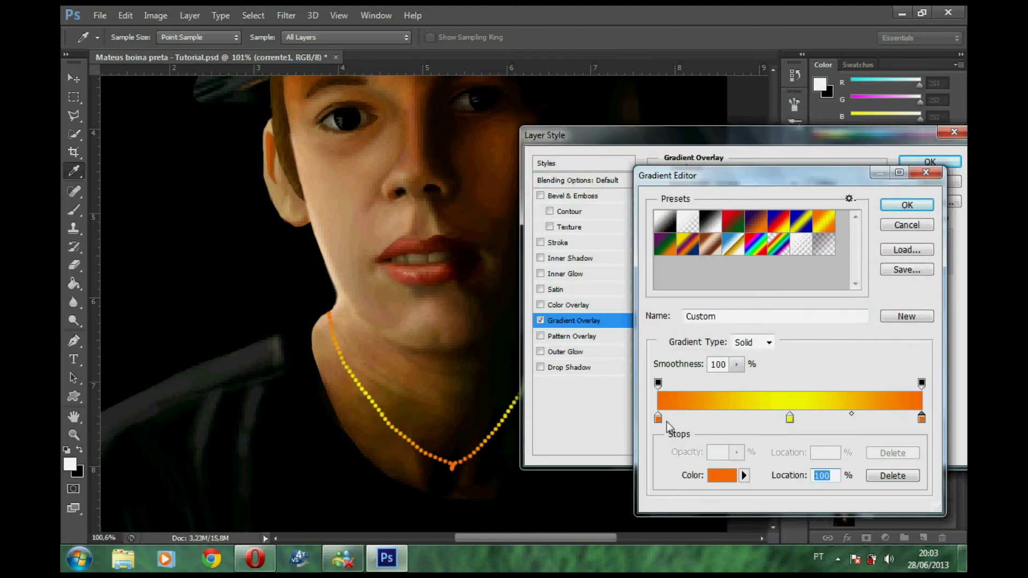
double_click(658, 417)
click(718, 269)
key(Return)
key(Return)
Add Bevel & Emboss at depth 419, scale the gradient to 84 and change its blend mode.
click(563, 259)
drag(597, 131, 689, 123)
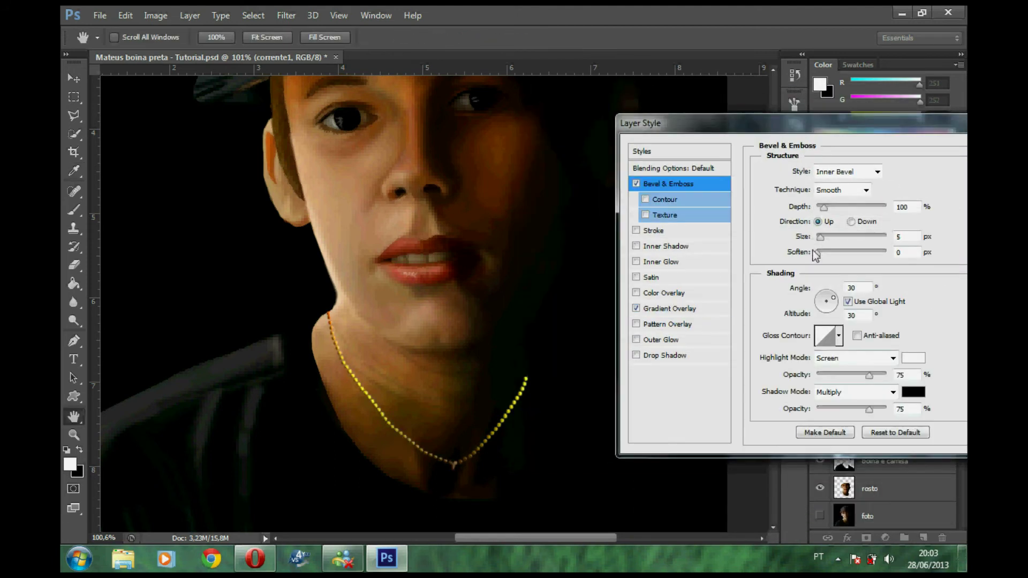
drag(828, 207, 819, 207)
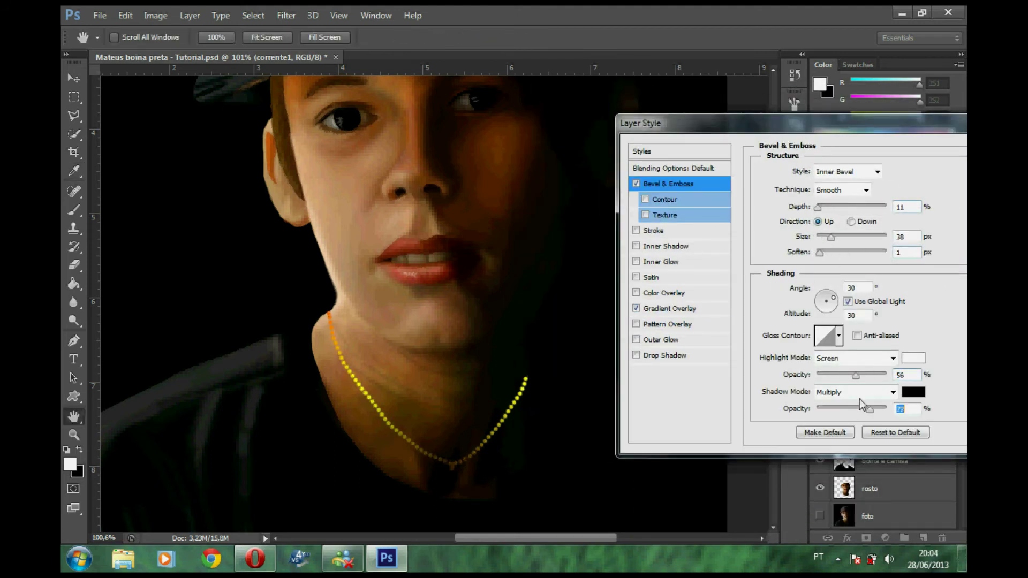
click(691, 309)
drag(859, 267, 850, 268)
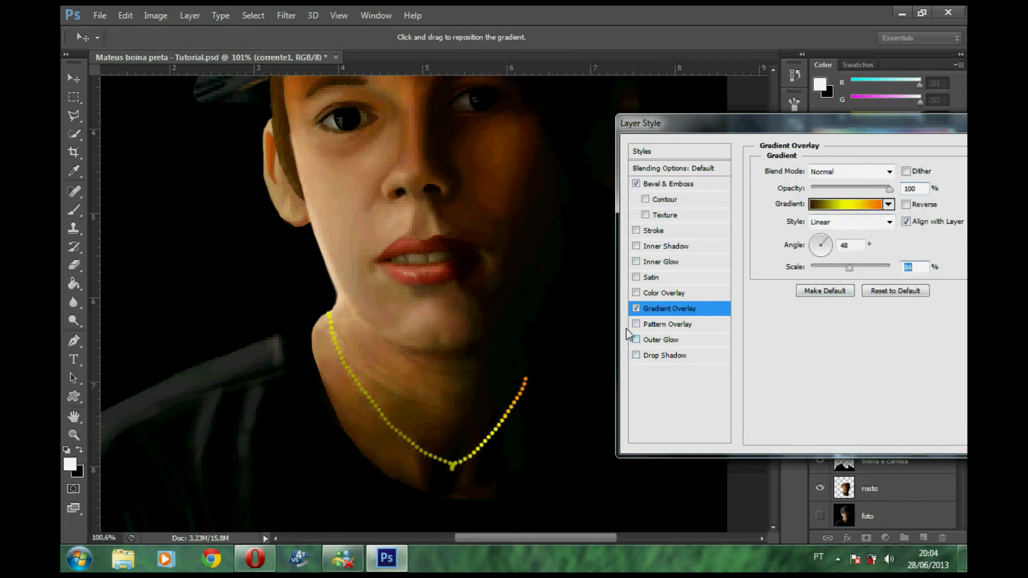
click(669, 184)
drag(818, 207, 846, 206)
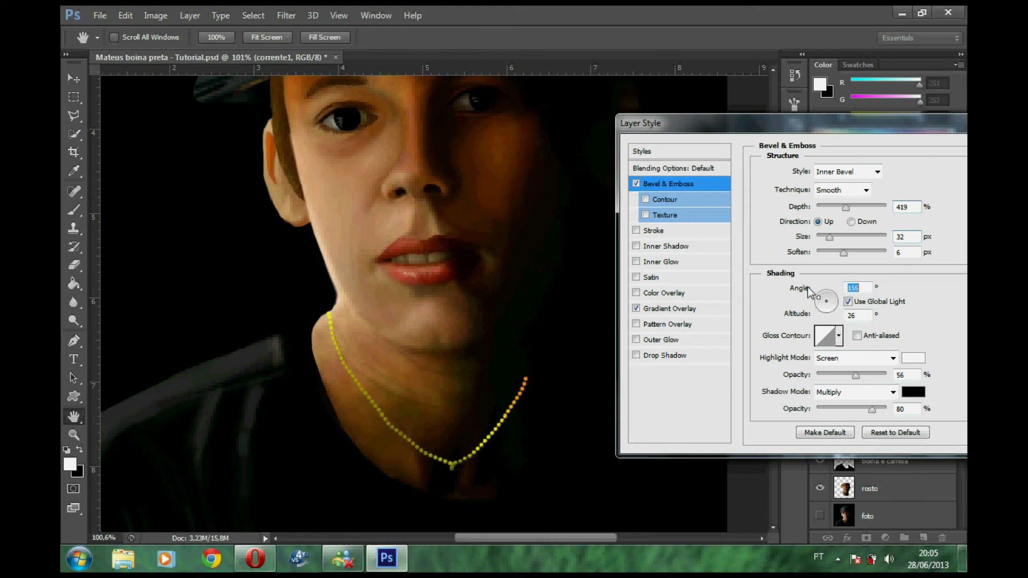
click(664, 309)
click(850, 172)
click(839, 409)
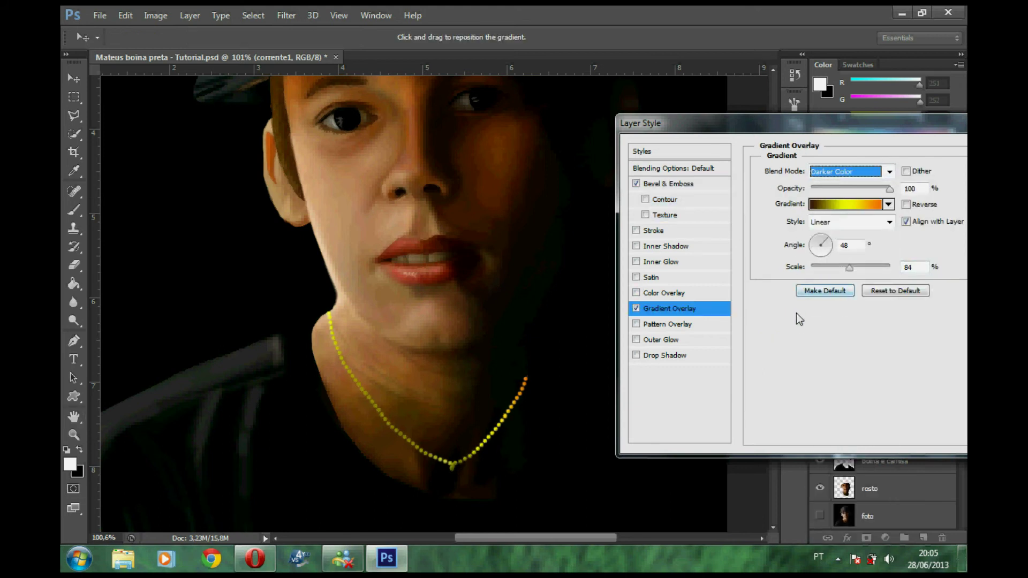
Add an orange Inner Shadow to the chain.
click(665, 246)
click(913, 171)
click(716, 160)
click(865, 122)
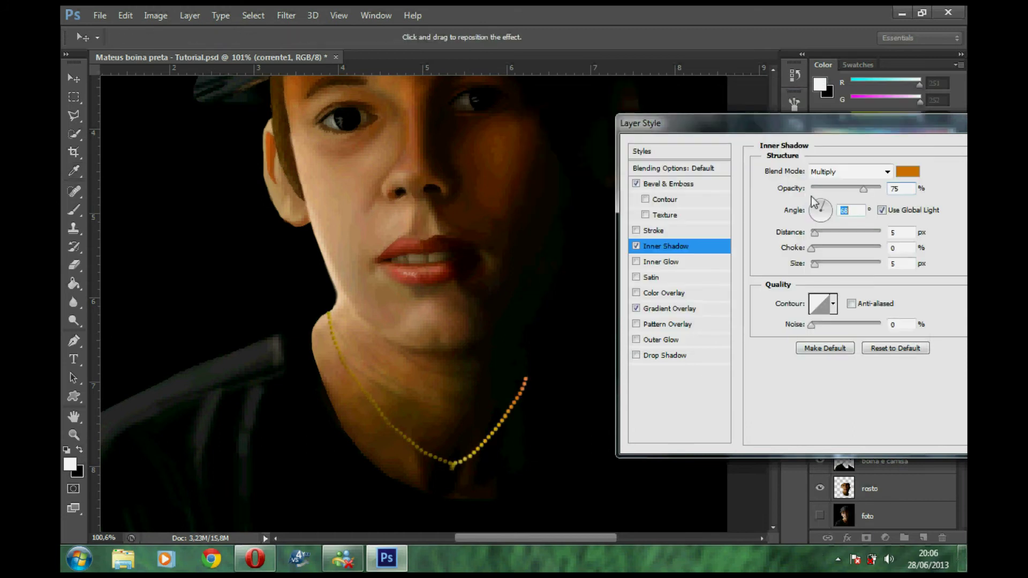
Make the gradient radial with a dark red right stop and an extra yellow stop.
click(850, 222)
click(828, 237)
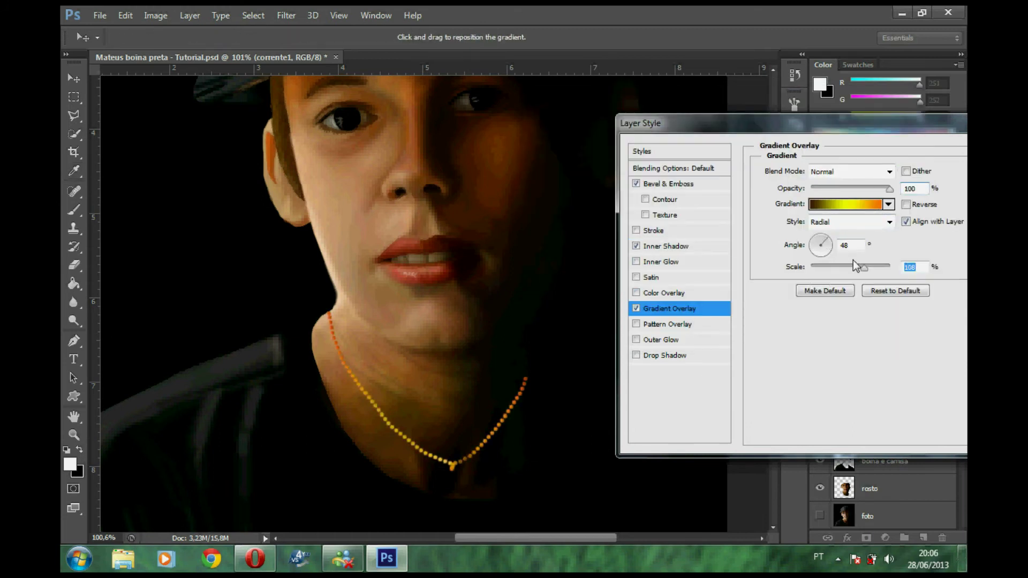
click(862, 204)
click(719, 469)
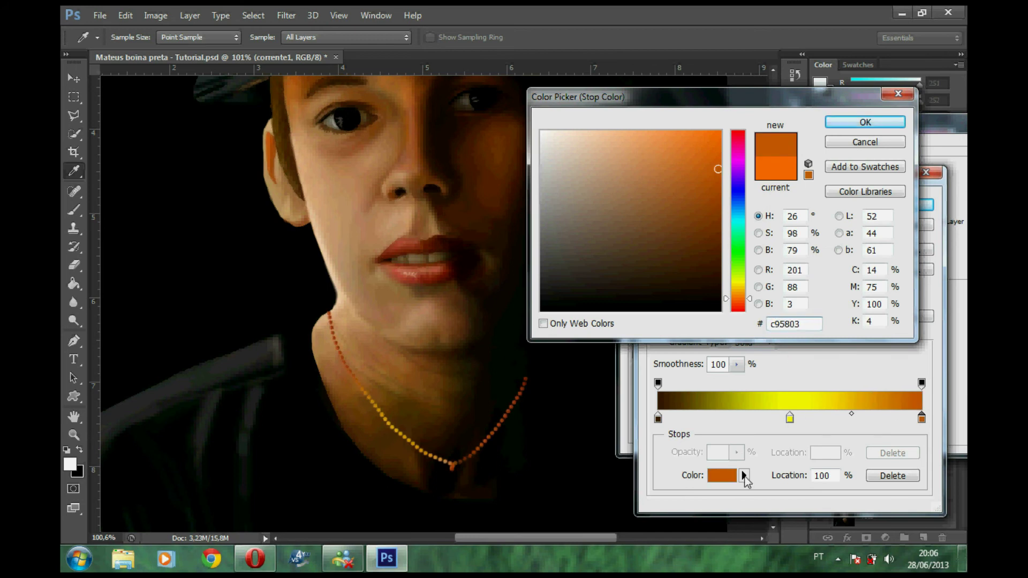
drag(707, 200, 717, 220)
key(Return)
click(861, 418)
click(896, 414)
drag(658, 418, 675, 418)
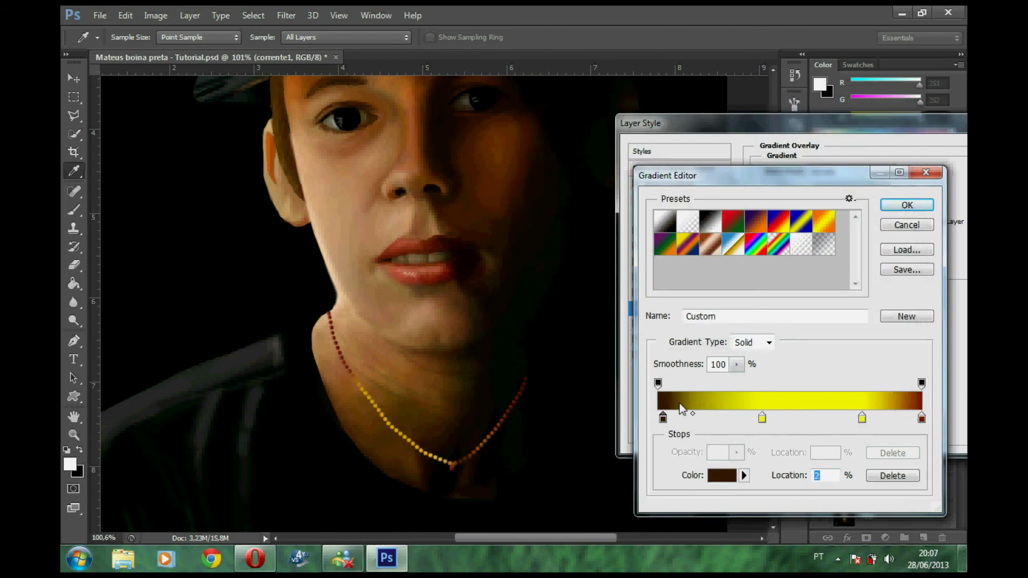
key(Return)
Rotate the gradient, shift the yellow stops left, set the right stop to 1d0400, and apply.
mouse_move(817, 237)
mouse_down()
mouse_move(811, 252)
mouse_move(805, 227)
mouse_up()
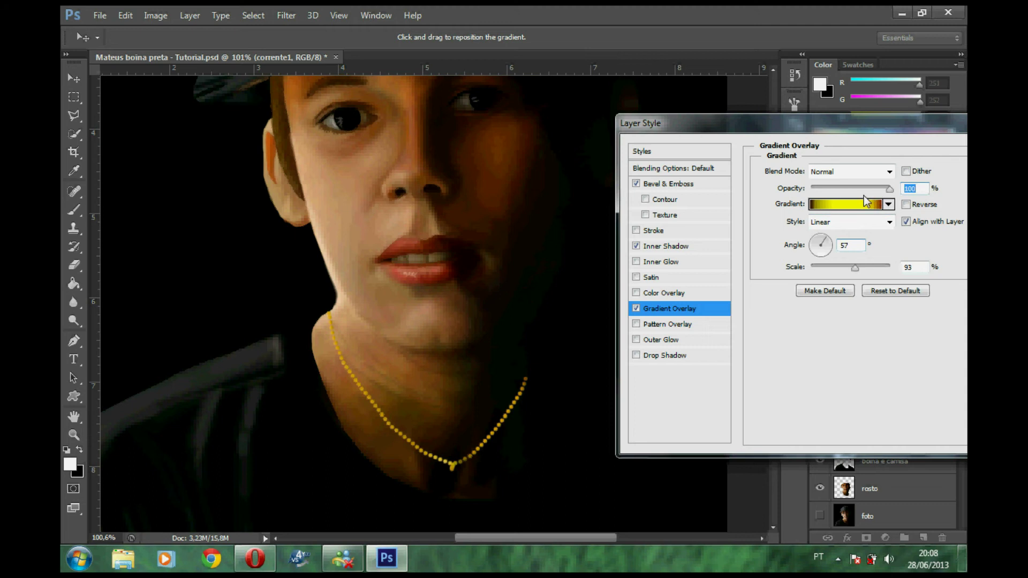
click(846, 204)
click(785, 418)
drag(785, 417, 731, 417)
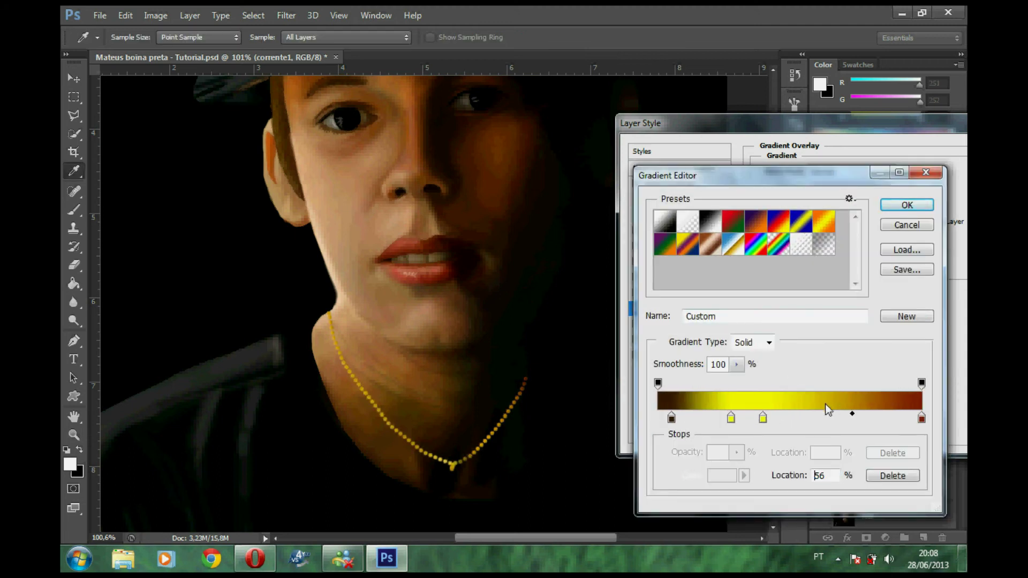
drag(862, 418, 763, 417)
double_click(922, 418)
text(1d0400)
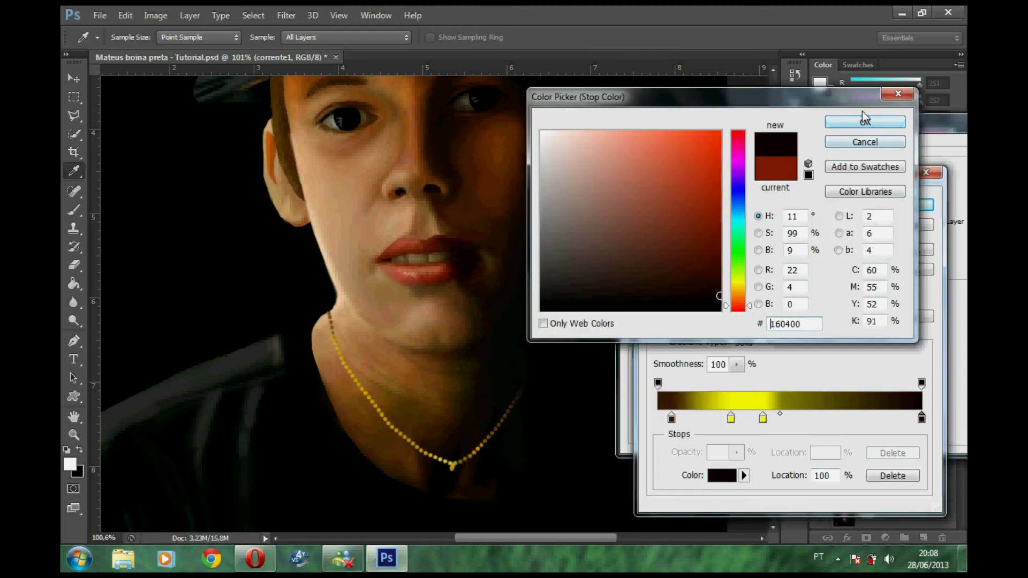
click(863, 122)
click(907, 205)
key(Return)
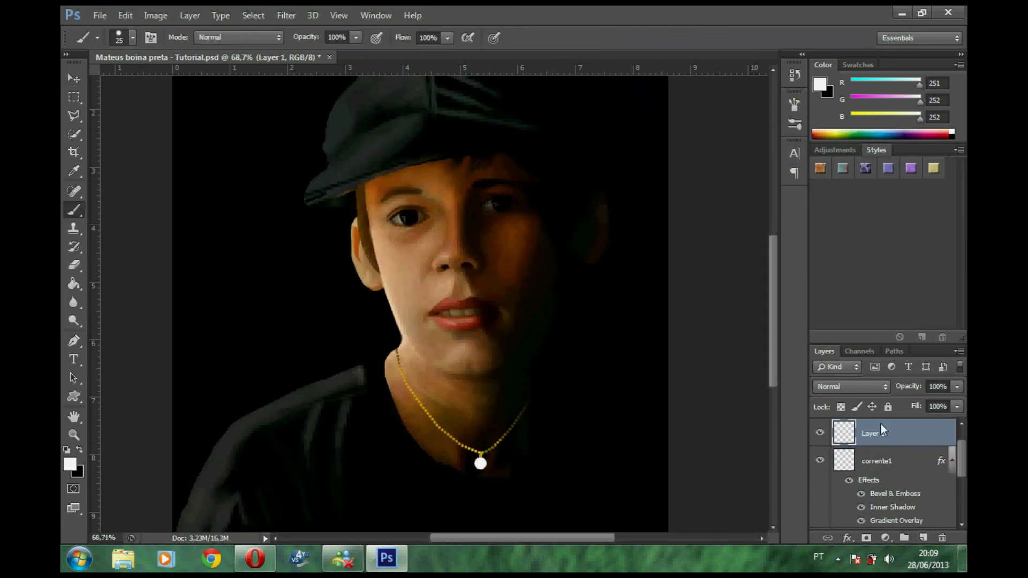
Give the pendant a saturated gold Color Overlay.
click(848, 538)
click(868, 385)
click(569, 300)
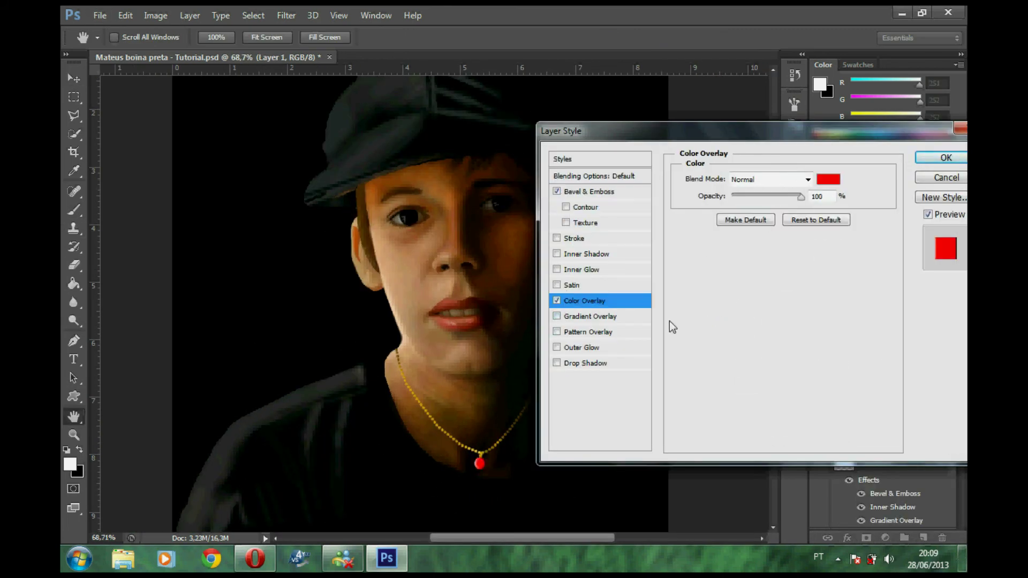
click(829, 179)
drag(738, 300, 726, 292)
key(Return)
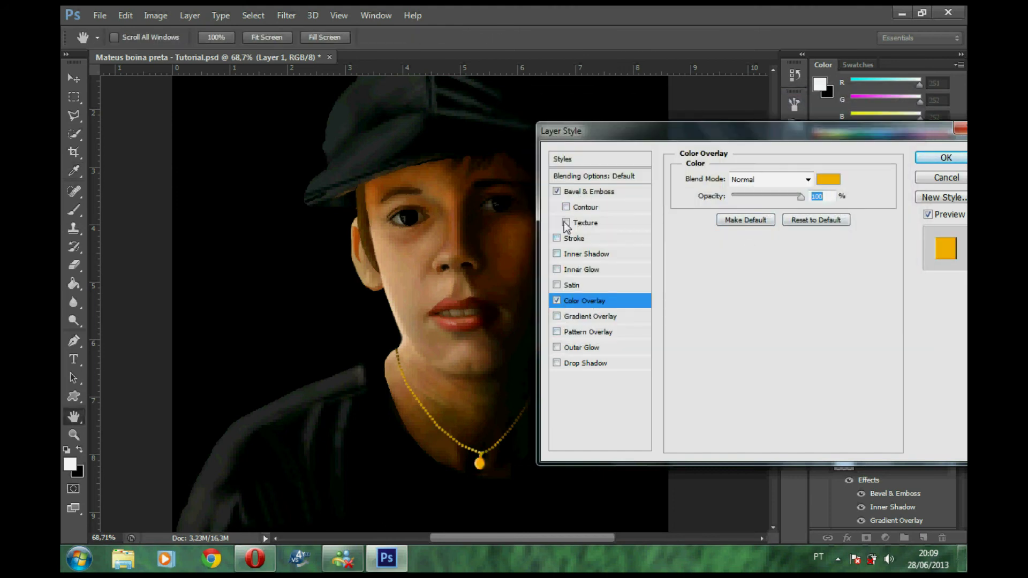
Add a Drop Shadow and a Bevel & Emboss with gold highlight and dark red shadow colours.
click(585, 362)
click(589, 192)
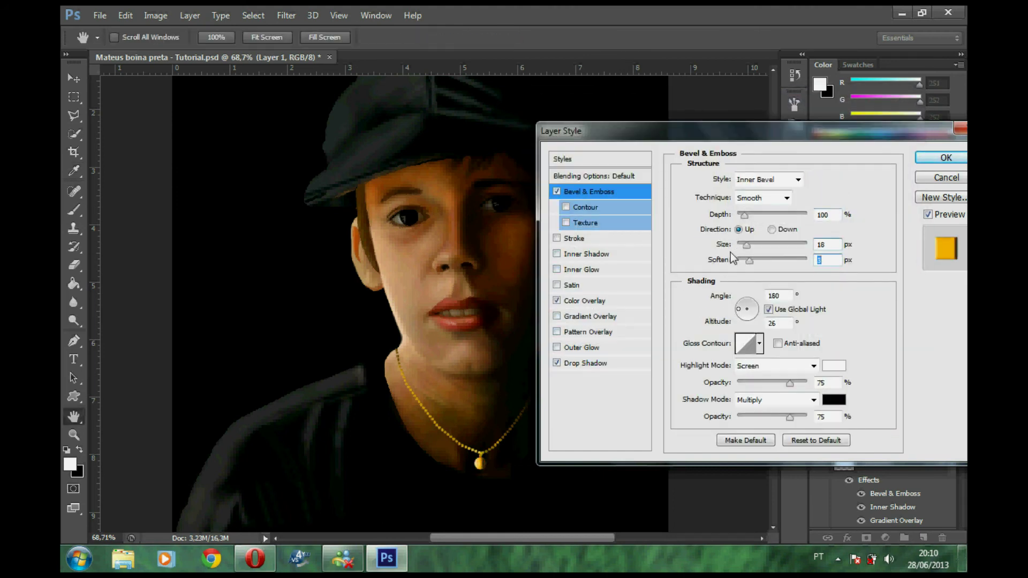
click(834, 365)
click(735, 288)
click(654, 156)
click(865, 122)
click(833, 400)
click(708, 223)
key(Return)
Set bevel depth 745 and size 68, darken the highlight colour, and apply the effects.
drag(756, 244, 760, 245)
drag(796, 214, 790, 214)
click(834, 365)
click(852, 120)
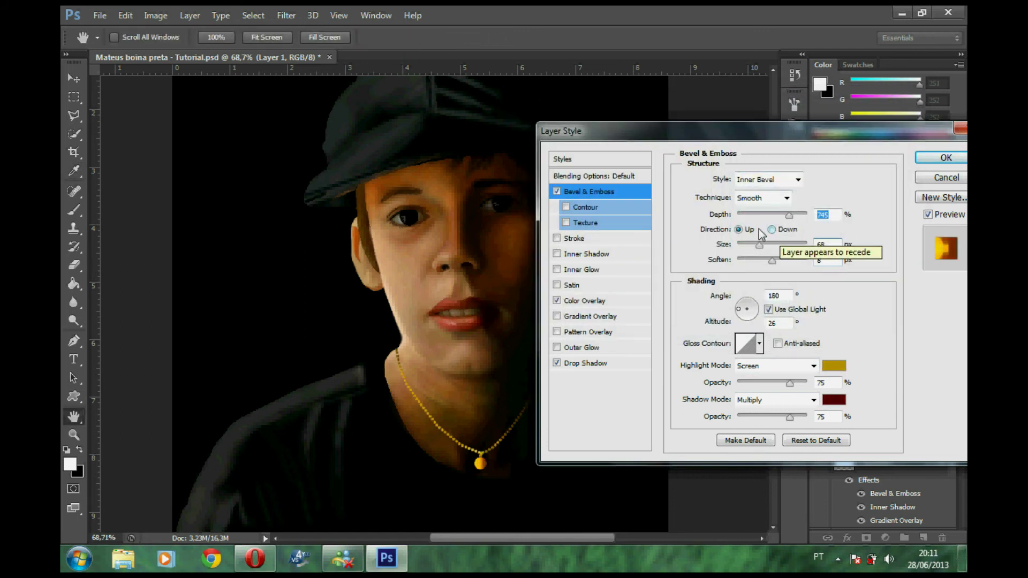
click(946, 158)
Rasterize the pendant layer's style into its pixels.
scroll(563, 402, up, 3)
scroll(564, 403, up, 2)
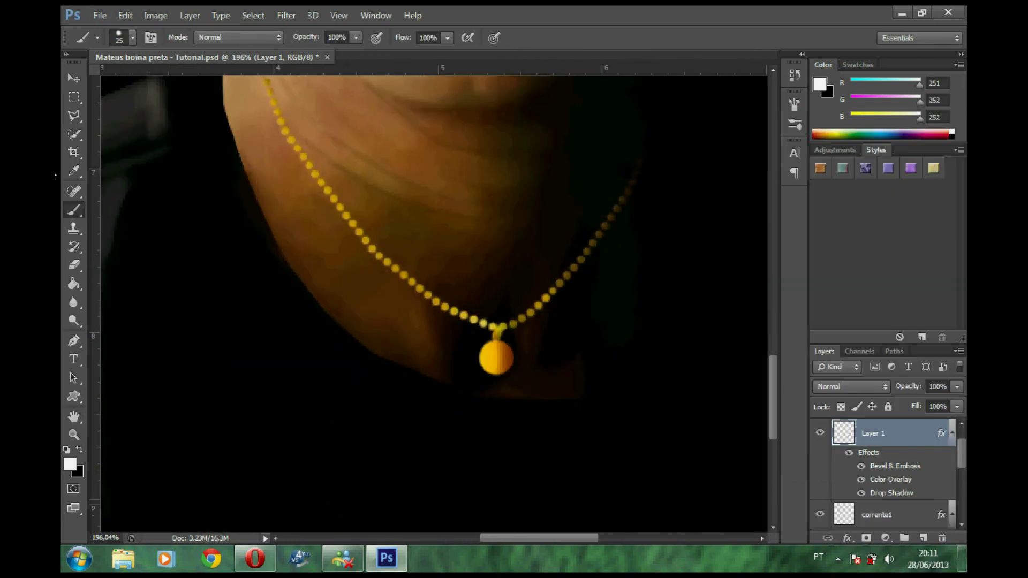
right_click(862, 434)
click(608, 206)
Pick a pale gold colour and dab highlights onto the pendant.
alt+click(500, 373)
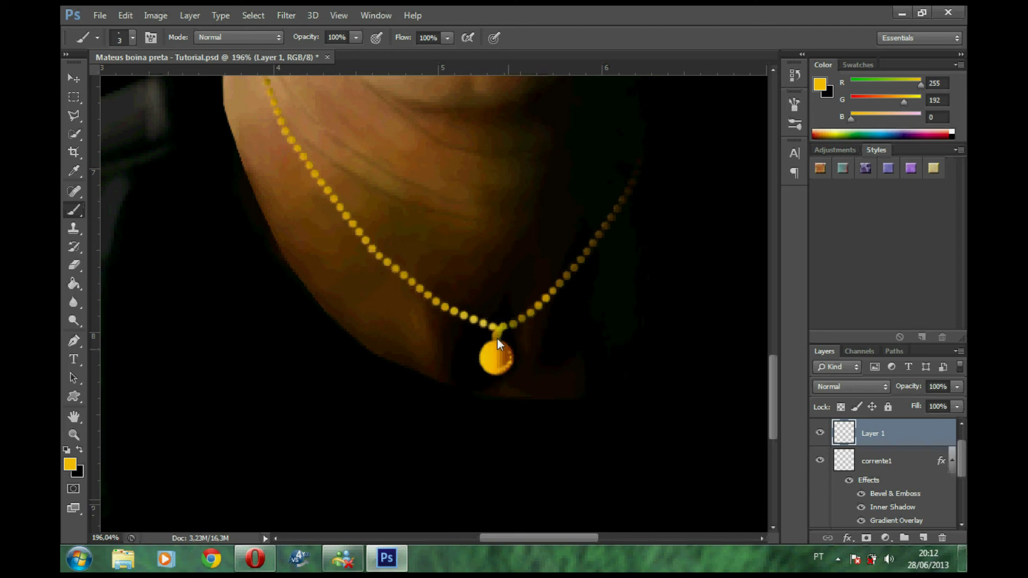
click(70, 465)
click(863, 121)
click(70, 465)
click(609, 136)
key(Return)
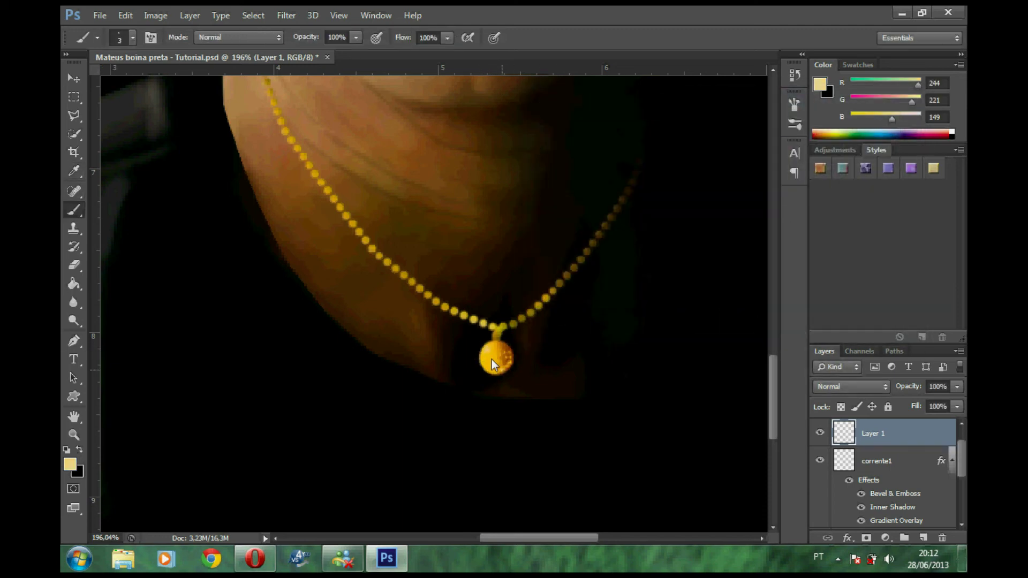
scroll(538, 242, down, 3)
scroll(538, 242, down, 3)
Apply Unsharp Mask to the pendant layer and lower its opacity to 79%.
click(286, 15)
mouse_move(301, 226)
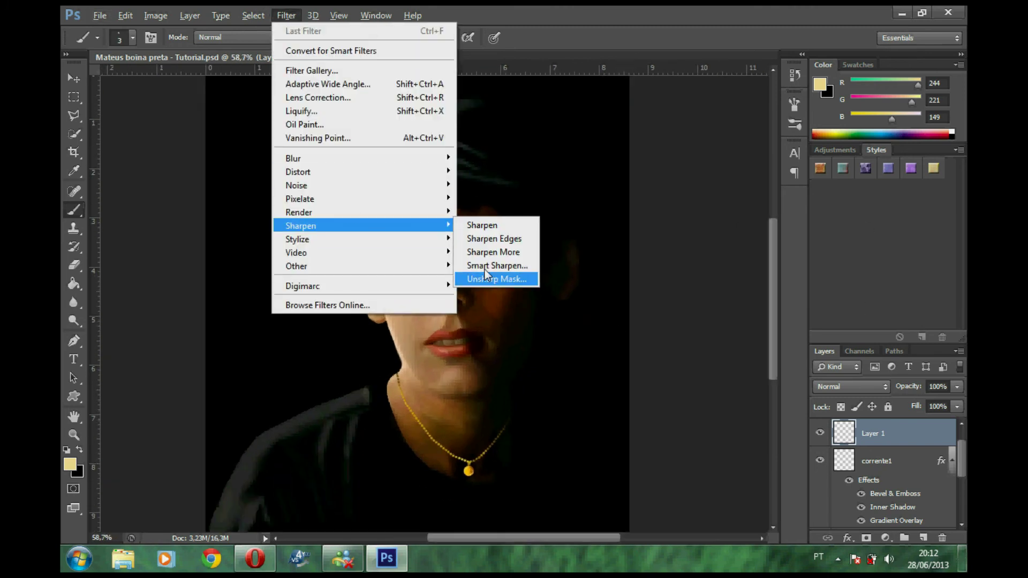
click(395, 275)
click(881, 119)
drag(957, 387, 925, 399)
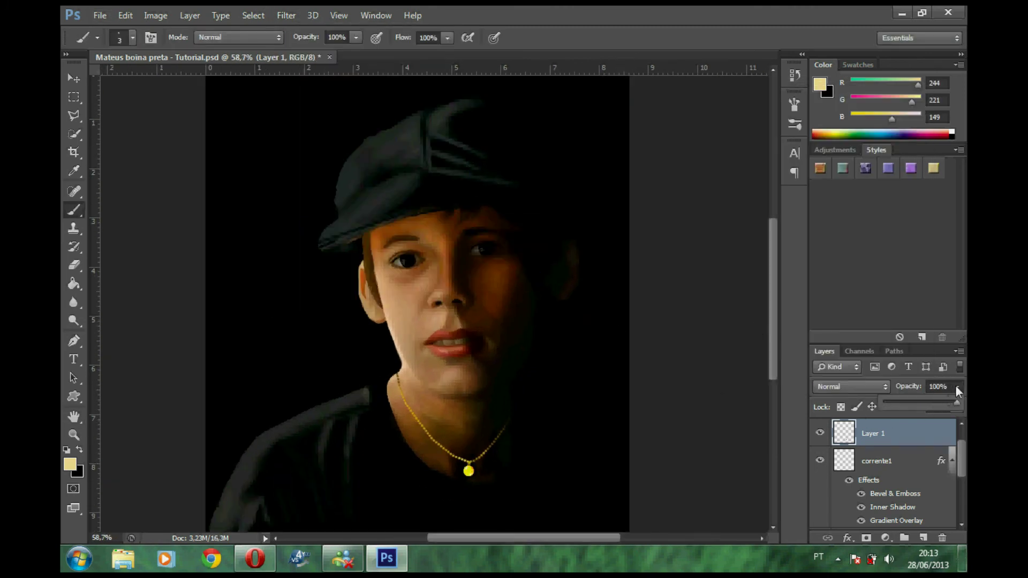
Sharpen the chain layer with Unsharp Mask at 154%, 44.1 px.
click(878, 461)
click(286, 15)
click(493, 279)
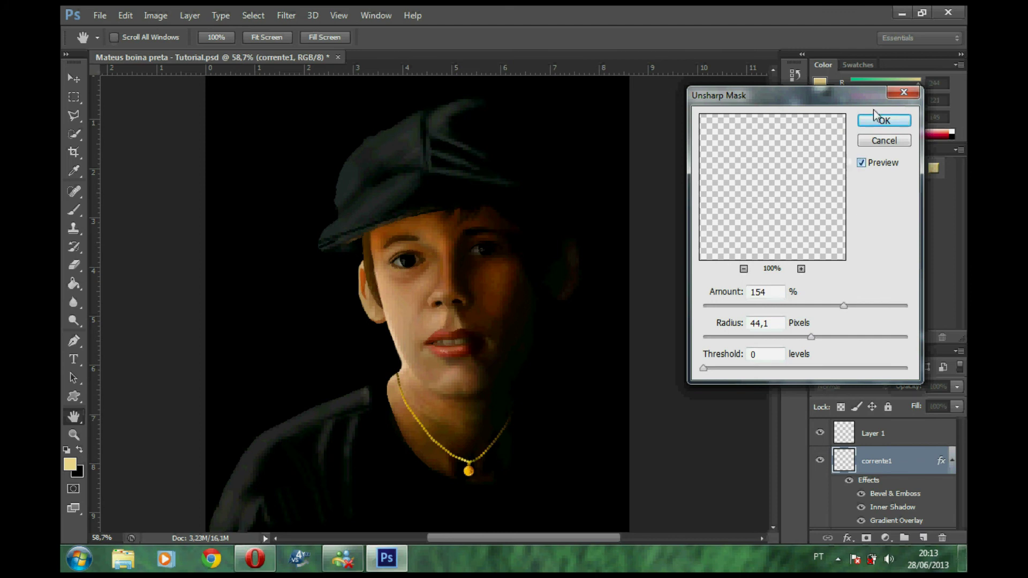
click(884, 120)
click(957, 387)
click(879, 433)
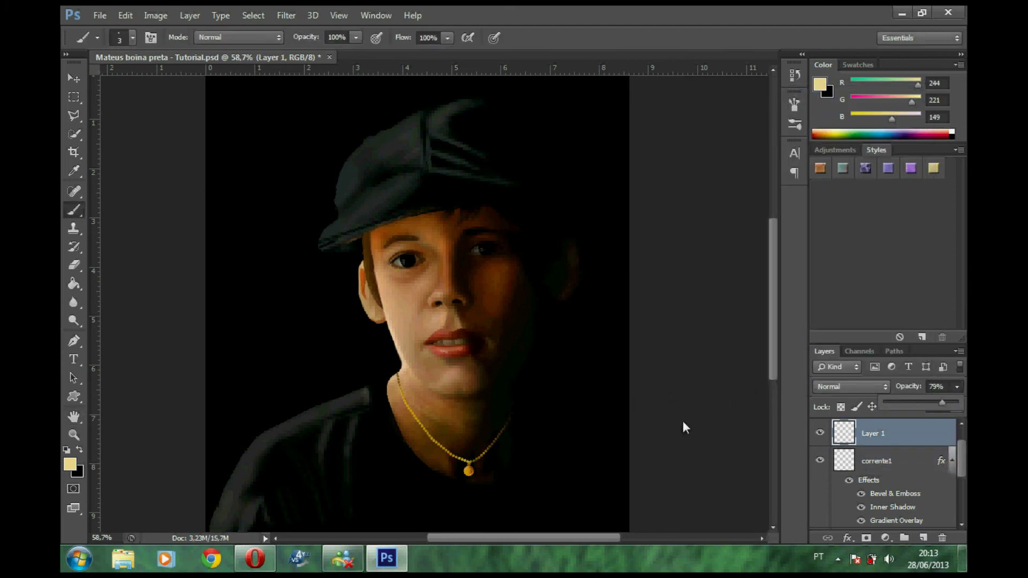
Take the Eraser on the boina e camisa layer and zoom in and out on the face and pendant.
key(e)
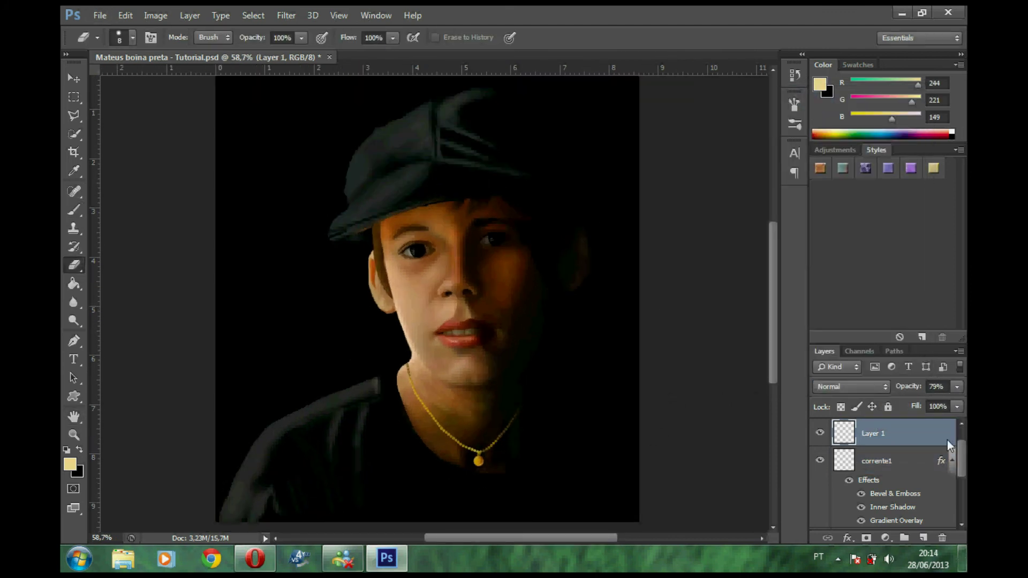
key(alt+bracketleft)
key(alt+bracketleft)
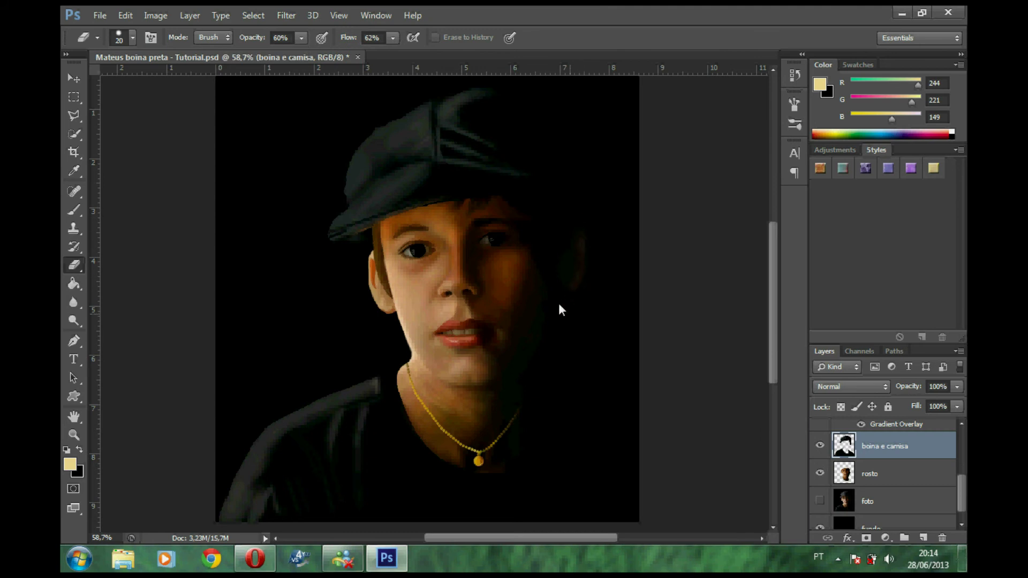
scroll(616, 321, up, 5)
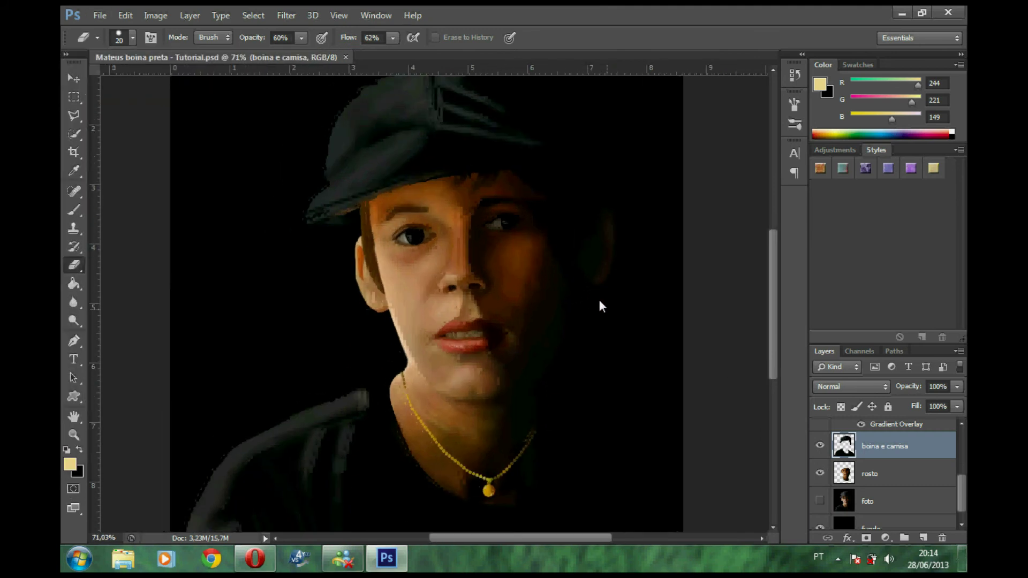
scroll(365, 279, up, 3)
scroll(510, 374, down, 3)
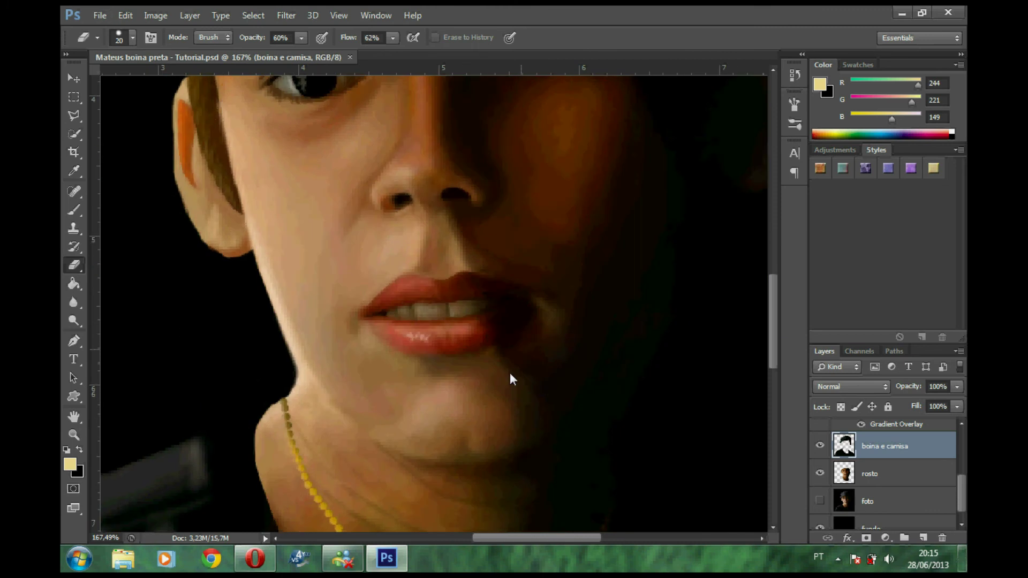
scroll(485, 412, up, 2)
scroll(483, 412, down, 6)
scroll(944, 427, up, 3)
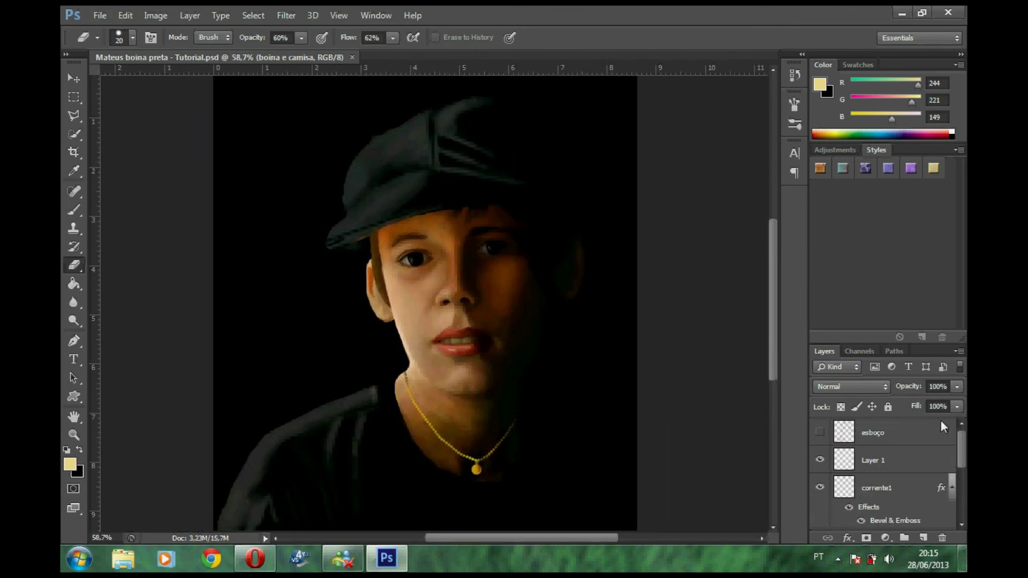
Load the Gold style set and try several gold styles on Layer 1.
click(839, 459)
click(958, 150)
click(685, 260)
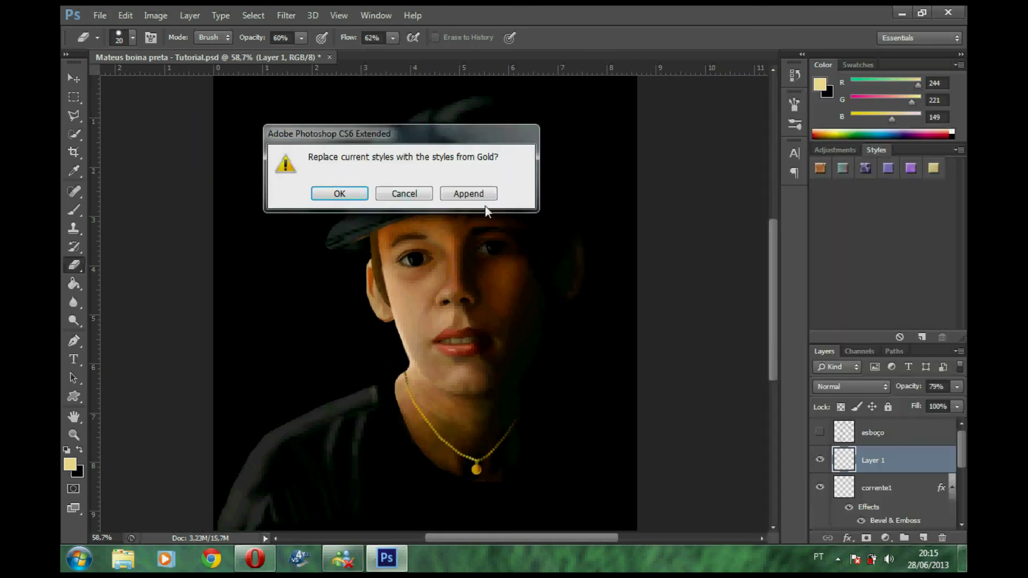
click(338, 193)
click(865, 214)
click(820, 237)
click(843, 282)
scroll(835, 268, down, 3)
click(884, 199)
Replace the styles with a different set and apply a new style to the pendant.
click(958, 150)
click(852, 79)
key(Return)
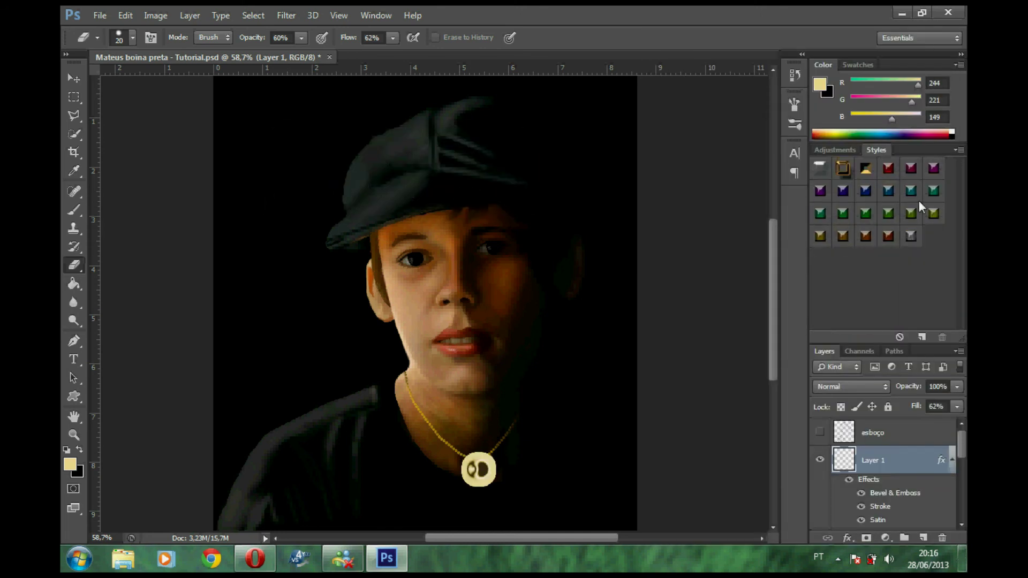
click(864, 168)
scroll(910, 466, down, 1)
Change the pendant's Stroke colour to a gold-brown.
double_click(873, 450)
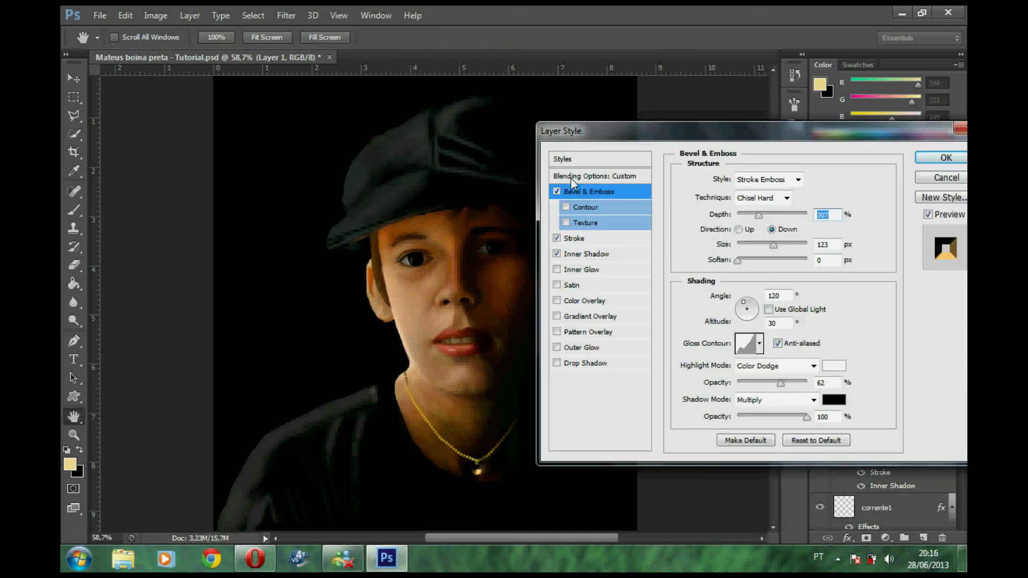
click(573, 239)
click(727, 278)
drag(727, 278, 735, 291)
click(865, 122)
Set a brown Inner Shadow with a flat-then-rising gloss contour, and fill 21%.
click(586, 254)
click(829, 179)
click(740, 203)
click(705, 245)
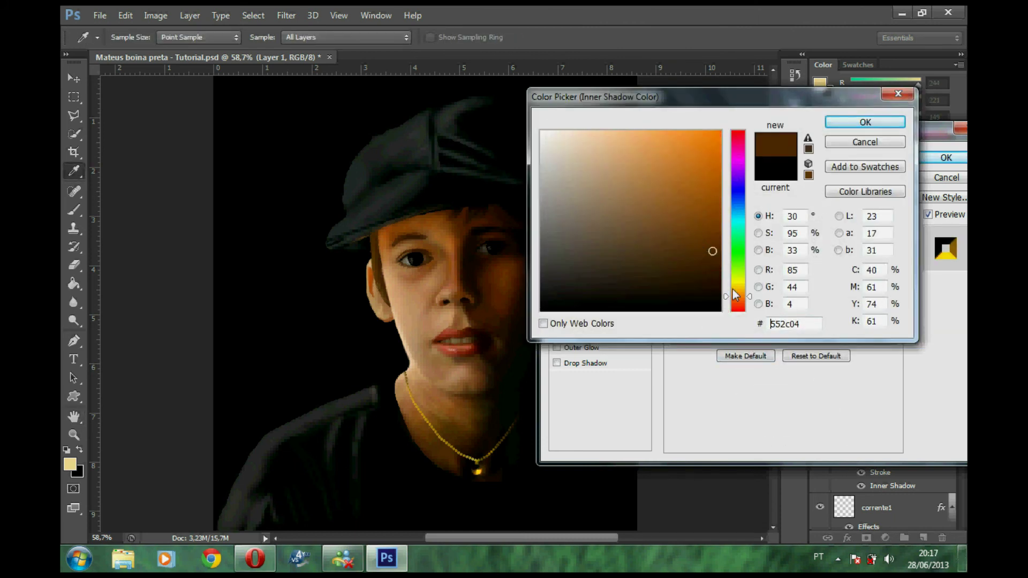
click(902, 125)
click(738, 312)
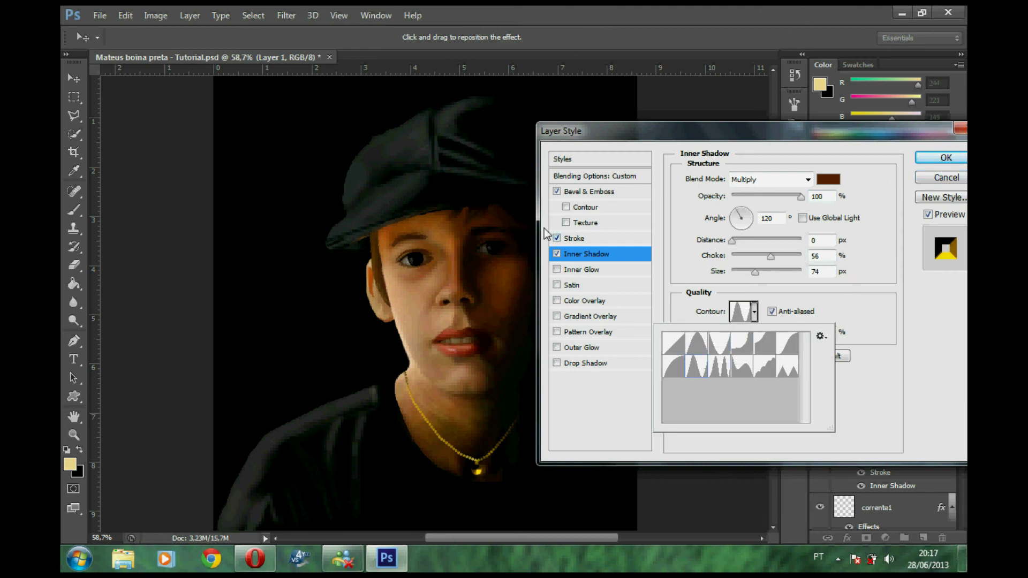
click(748, 375)
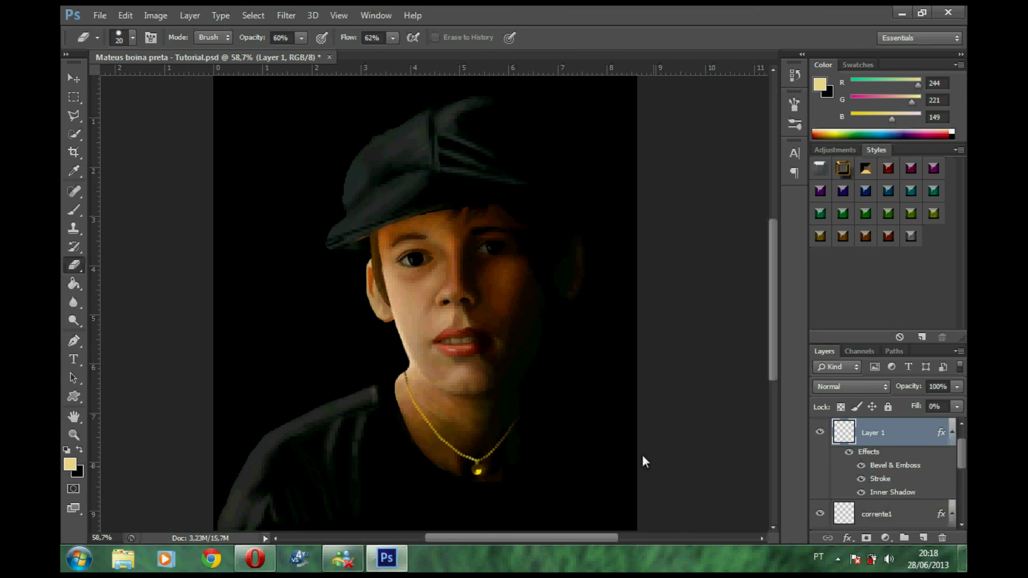
click(957, 406)
drag(883, 421, 899, 421)
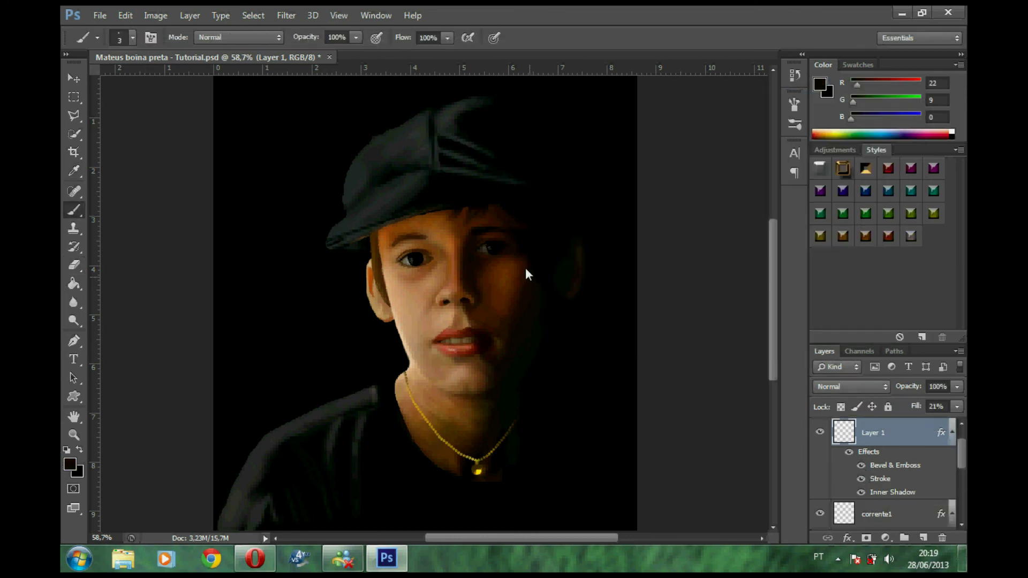
Load the cap-and-shirt selection and set a near-black brush at 38% opacity and 45% flow.
ctrl+click(844, 482)
key(F5)
key(F5)
key(3)
key(8)
key(shift+4)
key(shift+5)
alt+click(559, 272)
key(ctrl+h)
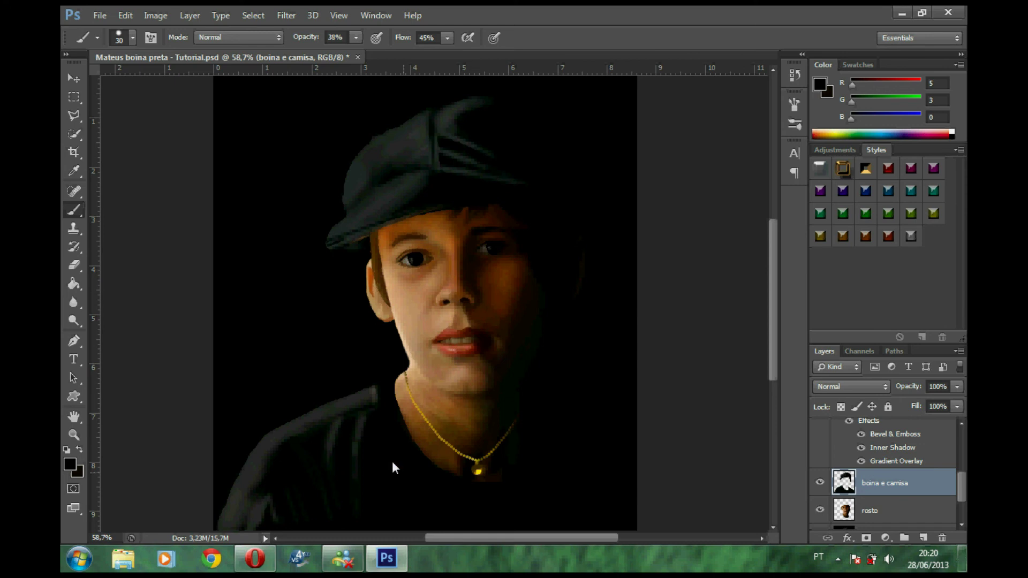
Shrink the brush to size 8 and sample the cap's dark green and darker brim colours.
scroll(353, 455, up, 5)
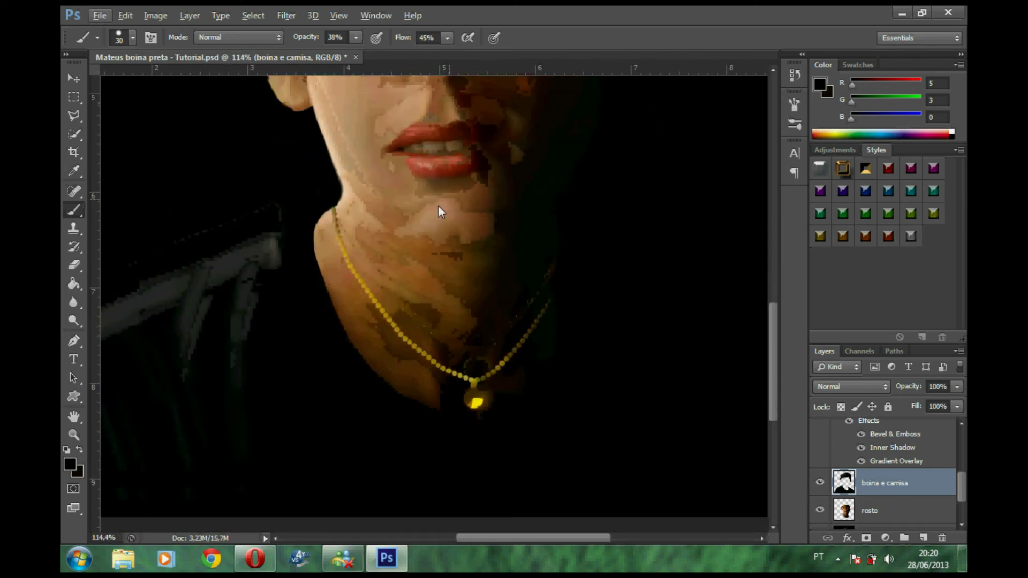
scroll(299, 150, up, 3)
scroll(581, 211, up, 3)
scroll(672, 415, right, 1)
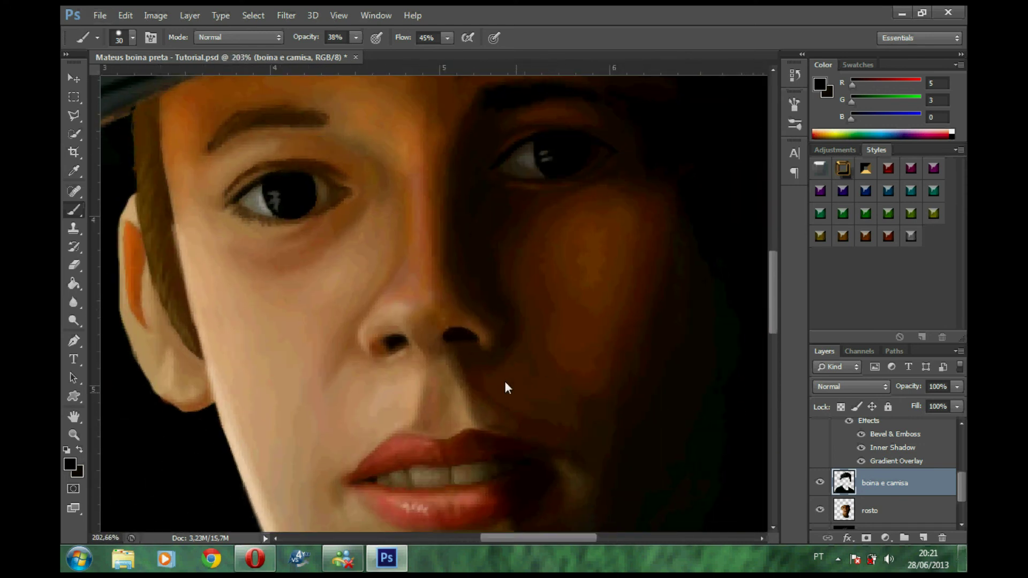
scroll(507, 387, down, 3)
scroll(500, 325, up, 3)
scroll(498, 335, down, 3)
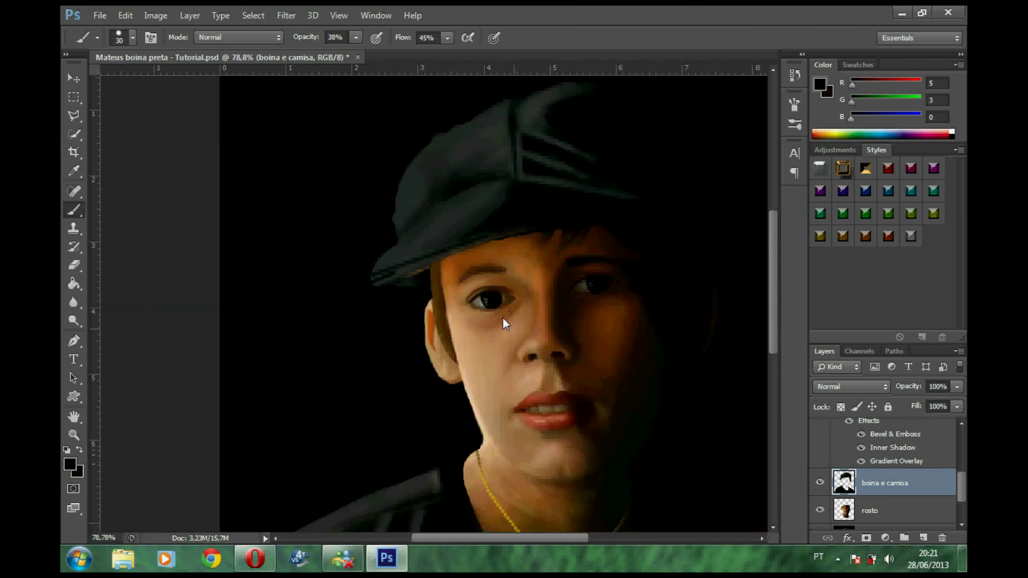
drag(503, 323, 453, 284)
key(bracketleft)
key(bracketleft)
key(bracketleft)
alt+click(371, 239)
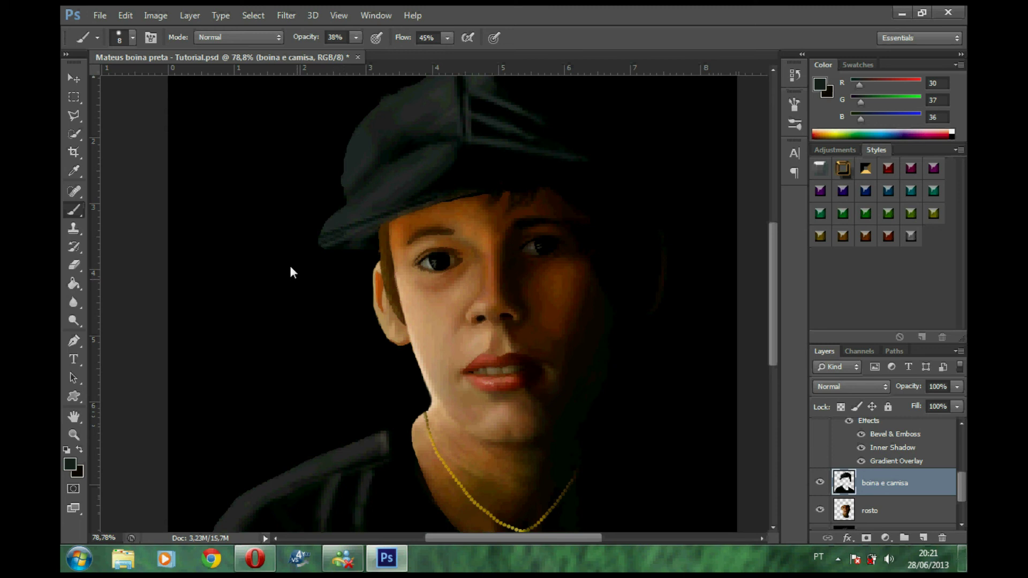
alt+click(327, 239)
Hide the black fundo background layer.
scroll(329, 240, up, 3)
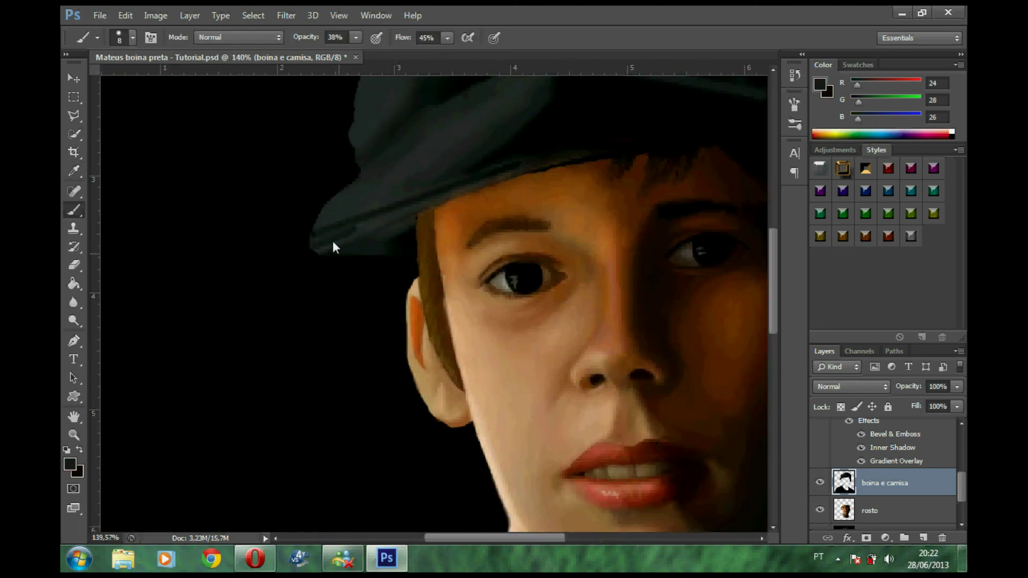
scroll(333, 247, down, 3)
scroll(262, 264, down, 2)
scroll(883, 482, down, 3)
click(818, 515)
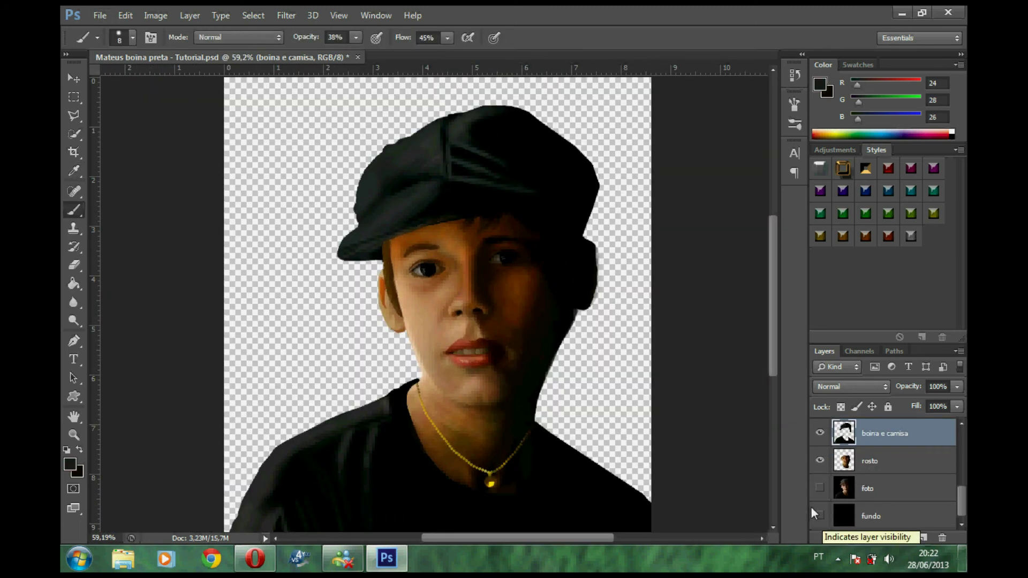
Show the fundo background again and add a new full-opacity layer named 'ass'.
click(819, 514)
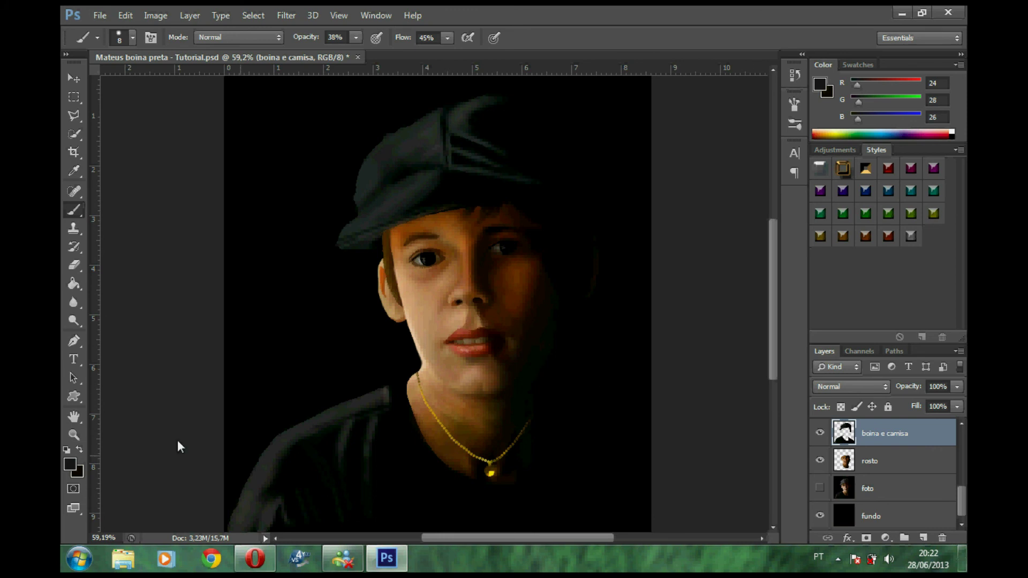
key(0)
key(shift+0)
scroll(883, 471, up, 5)
click(868, 431)
double_click(868, 431)
text(ass)
key(Return)
Move the painted signature into the lower-right corner of the canvas.
scroll(577, 505, up, 3)
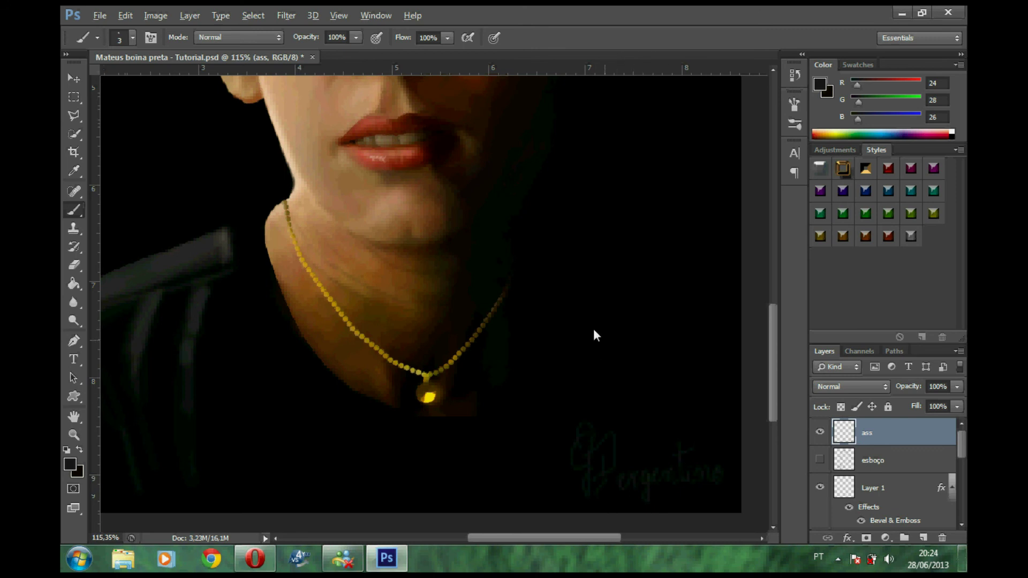
scroll(594, 329, down, 2)
key(v)
mouse_move(657, 417)
mouse_down()
mouse_move(597, 419)
mouse_move(647, 417)
mouse_up()
scroll(480, 482, down, 2)
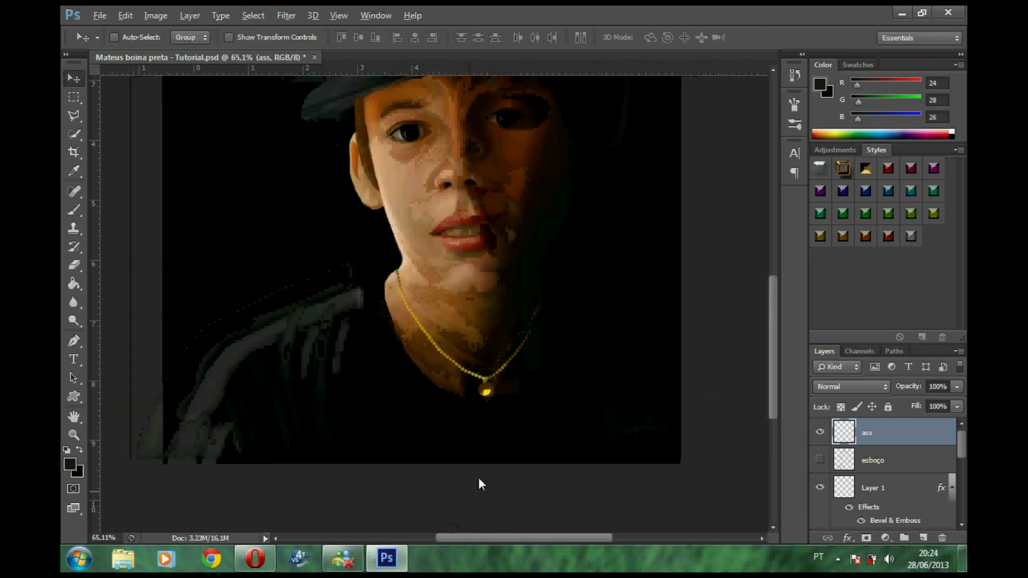
scroll(480, 482, down, 1)
scroll(955, 470, down, 1)
Apply Unsharp Mask (117, 1.2) to the rosto face layer.
scroll(955, 470, down, 3)
click(878, 504)
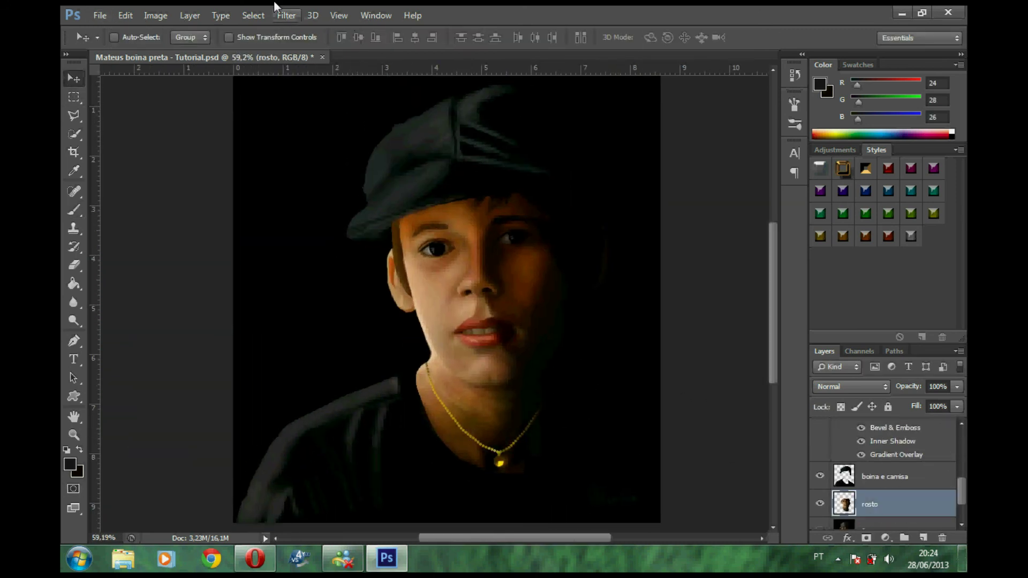
click(286, 15)
click(460, 235)
key(Return)
Raise the face's saturation by +6 with Vibrance.
click(155, 15)
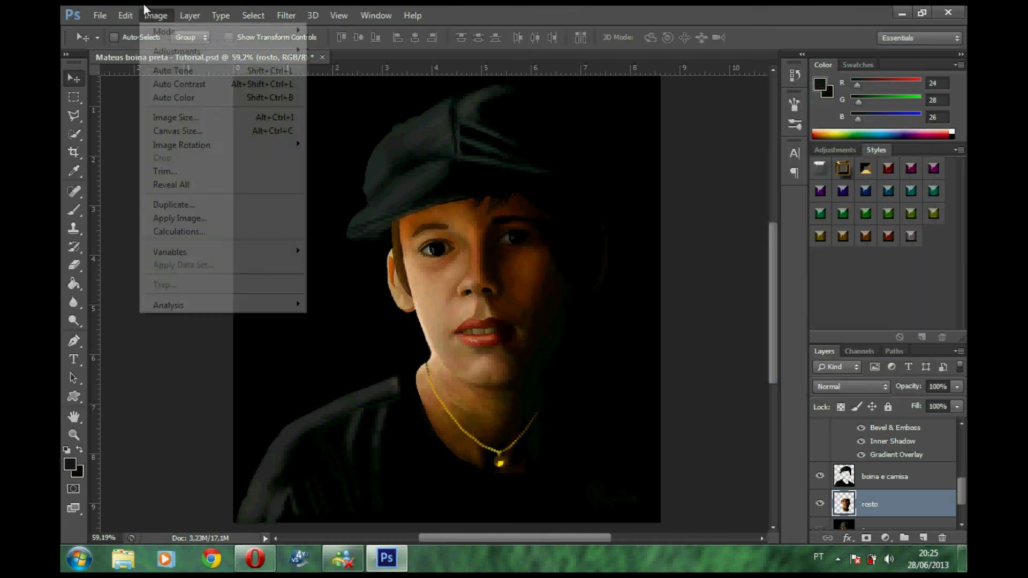
click(344, 108)
drag(771, 153, 776, 152)
key(Return)
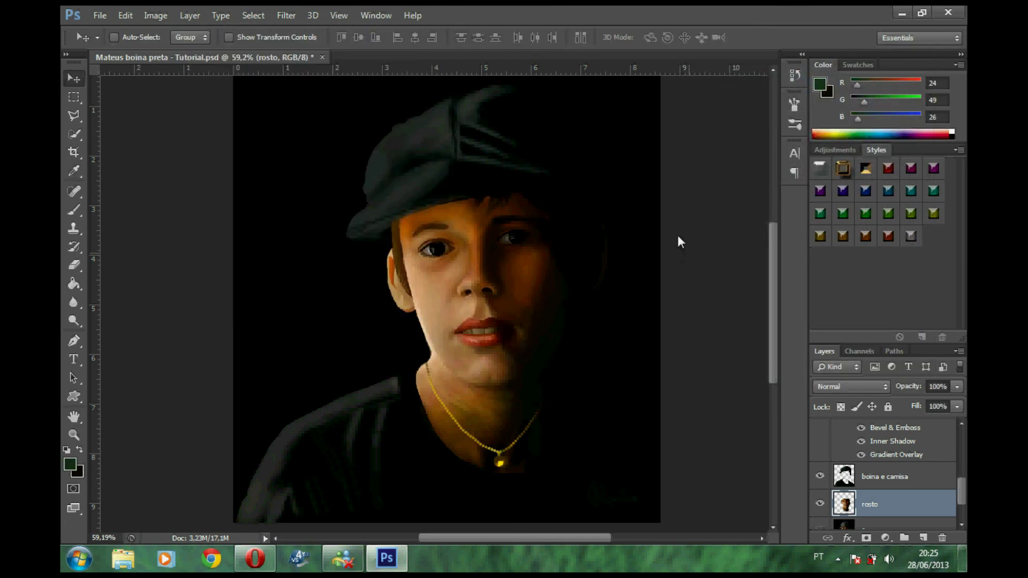
Adjust the face's brightness and contrast with Brightness/Contrast.
click(156, 15)
click(343, 43)
click(906, 100)
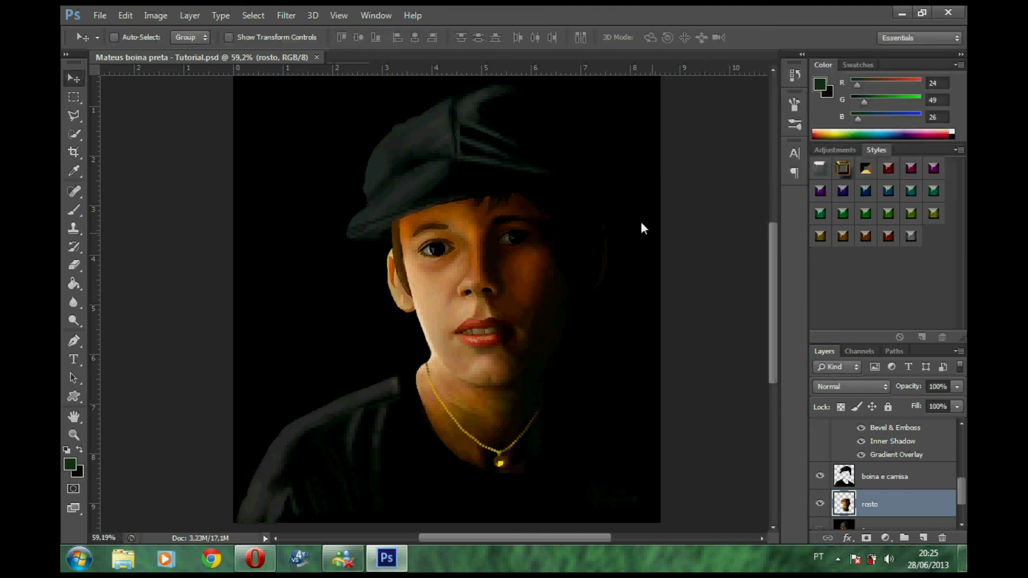
scroll(578, 254, up, 1)
scroll(675, 266, up, 1)
scroll(750, 232, up, 1)
scroll(402, 288, up, 1)
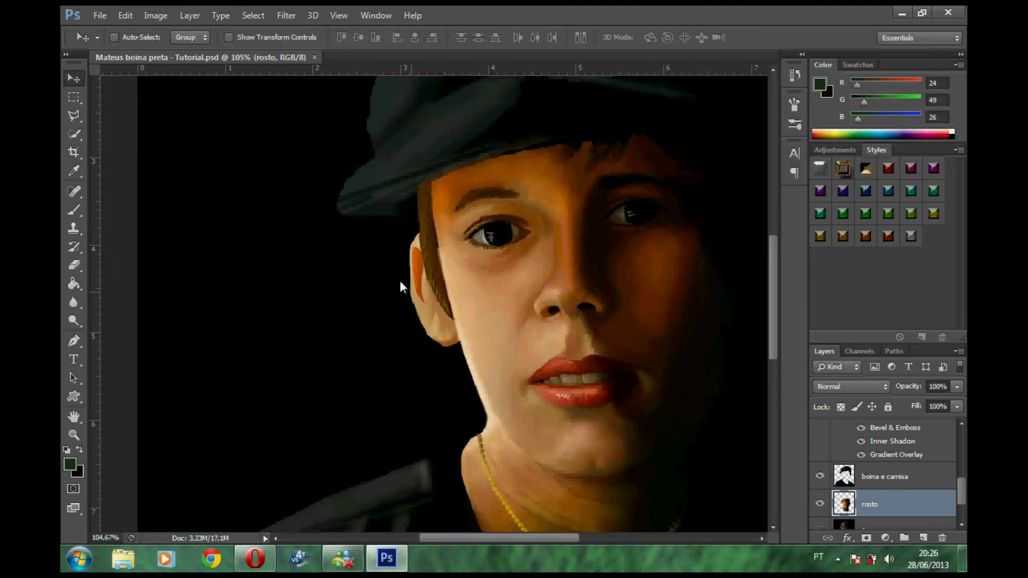
scroll(504, 337, up, 1)
scroll(503, 337, up, 1)
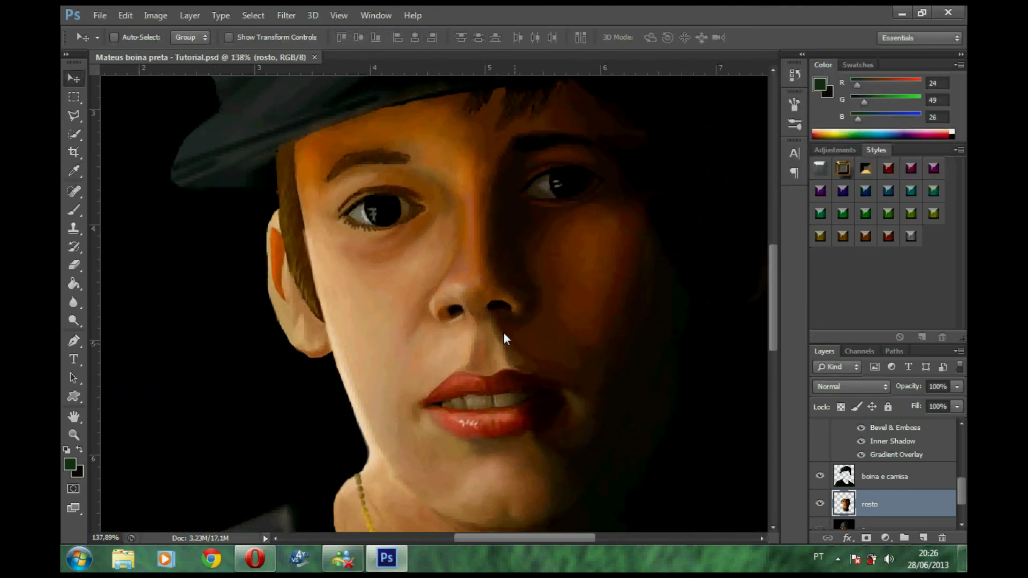
scroll(504, 334, down, 2)
scroll(504, 335, down, 1)
scroll(504, 335, down, 1)
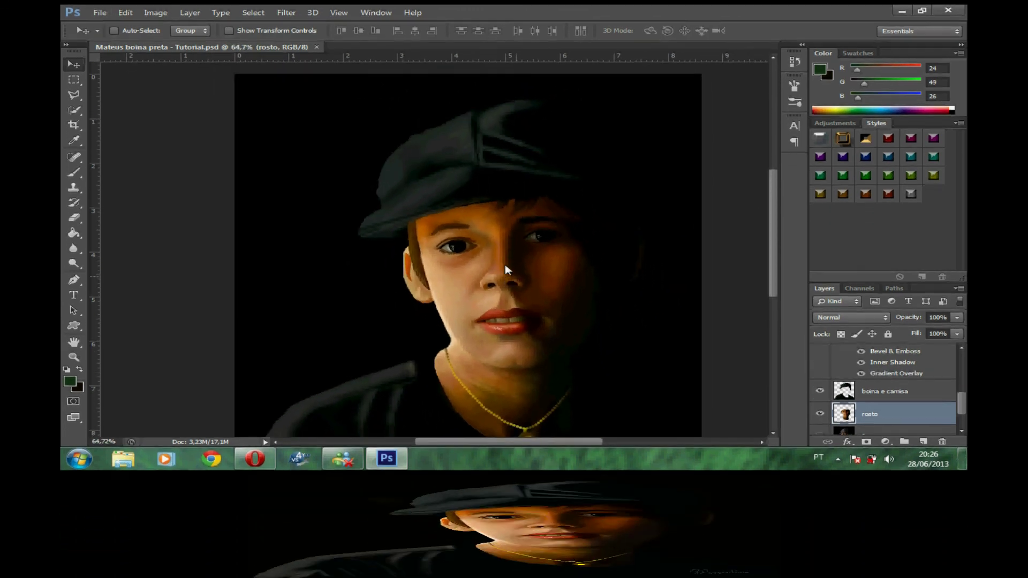